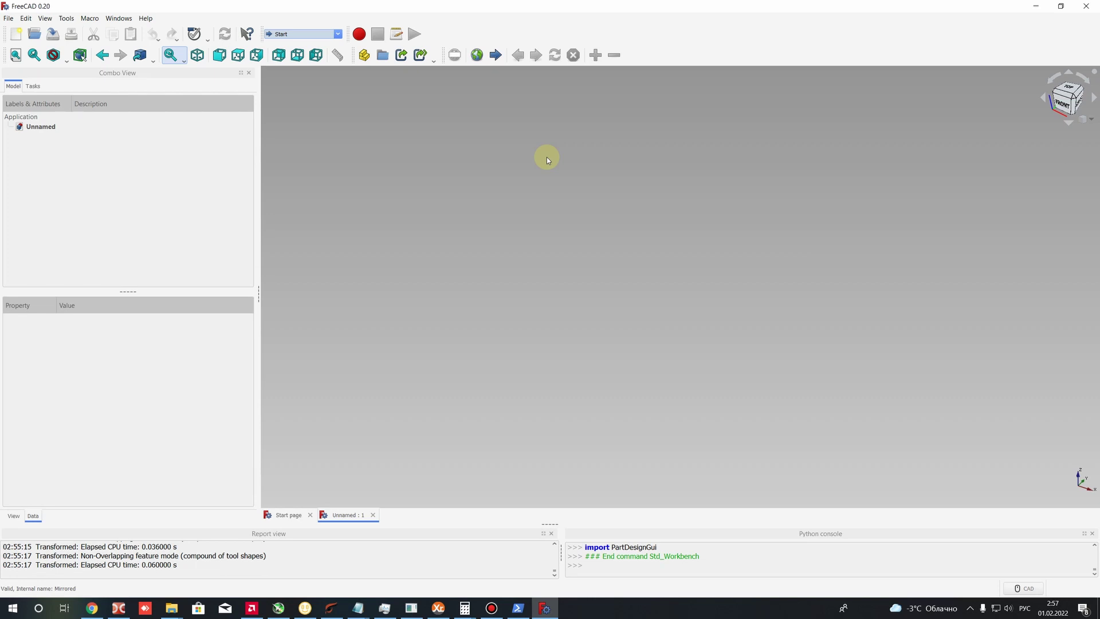
Switch to the Part Design workbench and create a new body in the unnamed document.
click(293, 34)
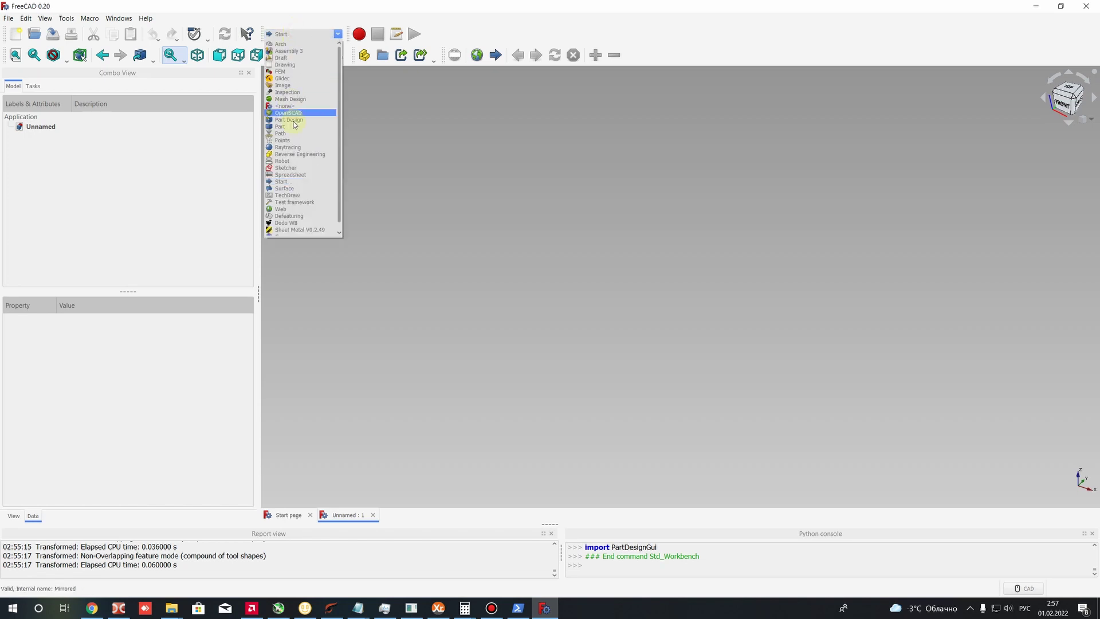
click(294, 120)
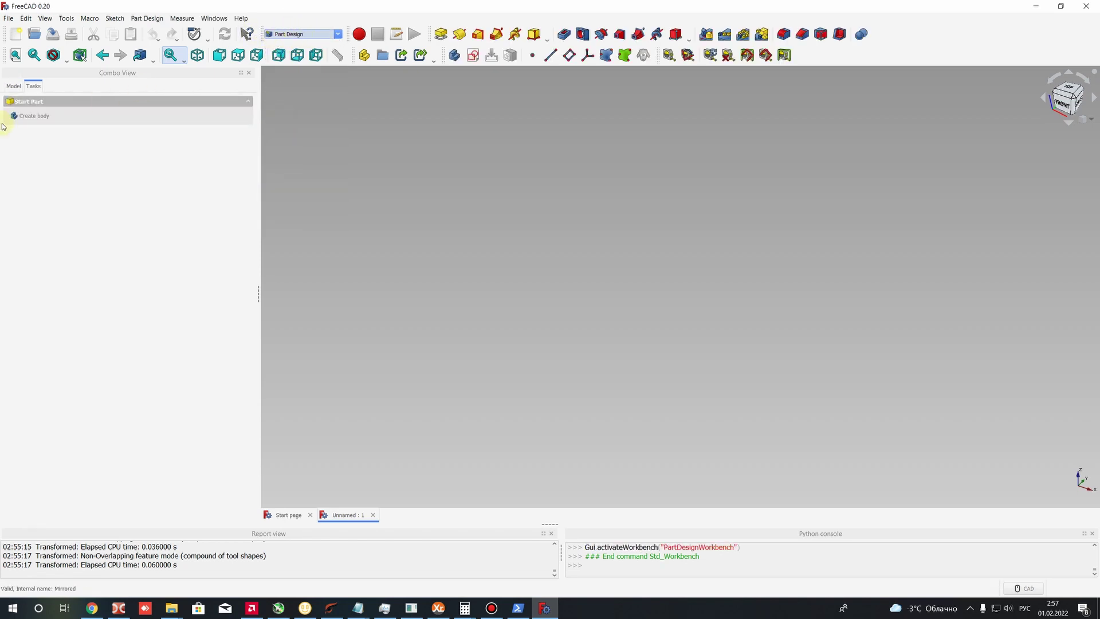
click(15, 87)
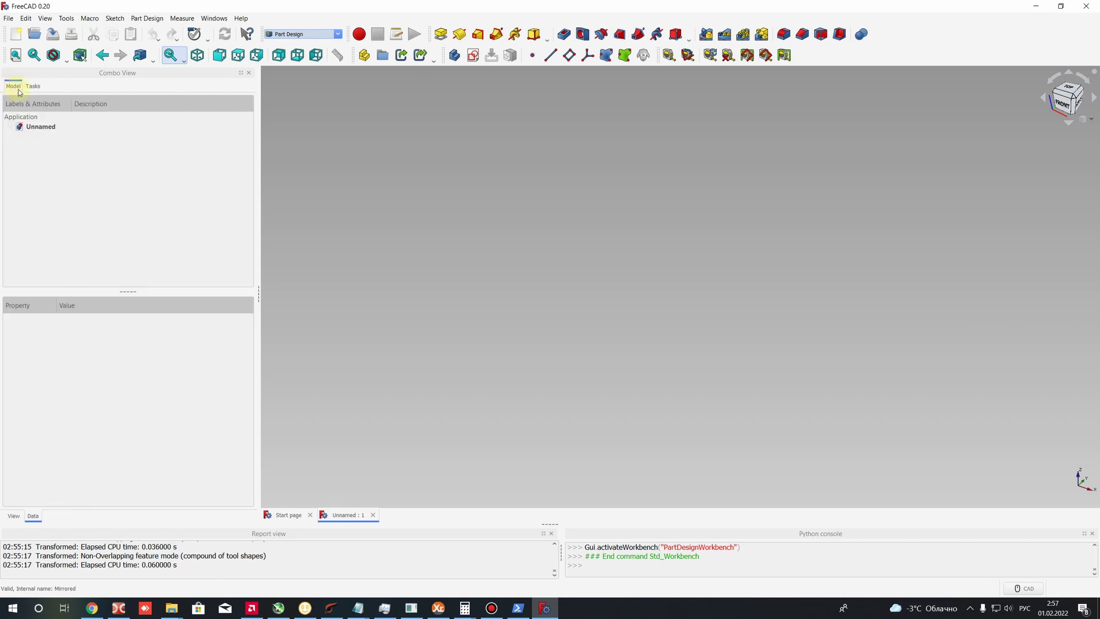
click(40, 126)
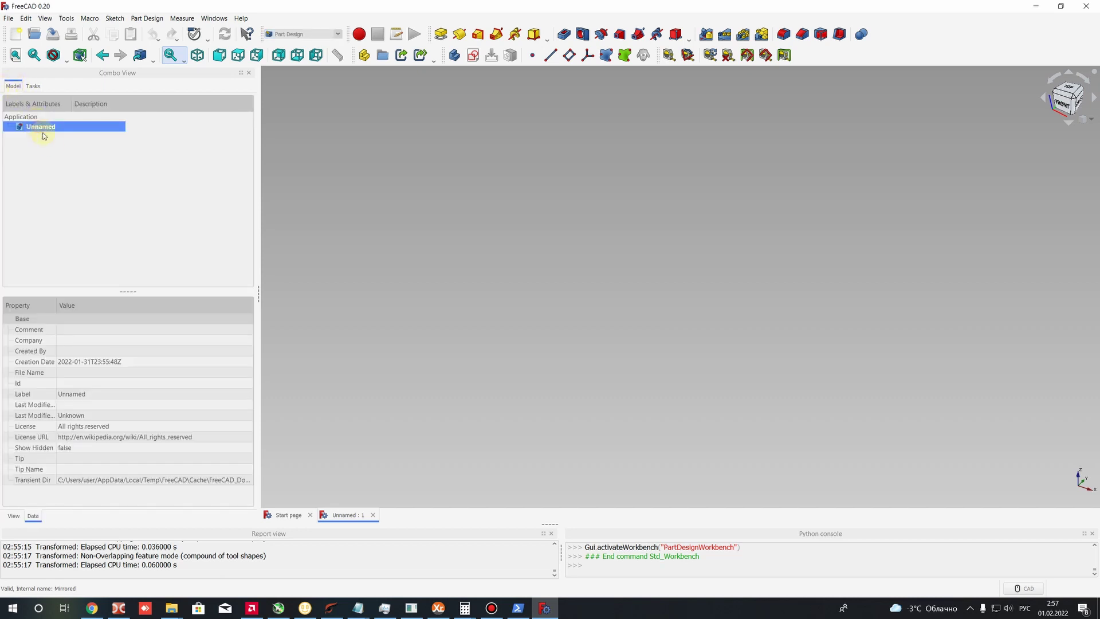
click(455, 55)
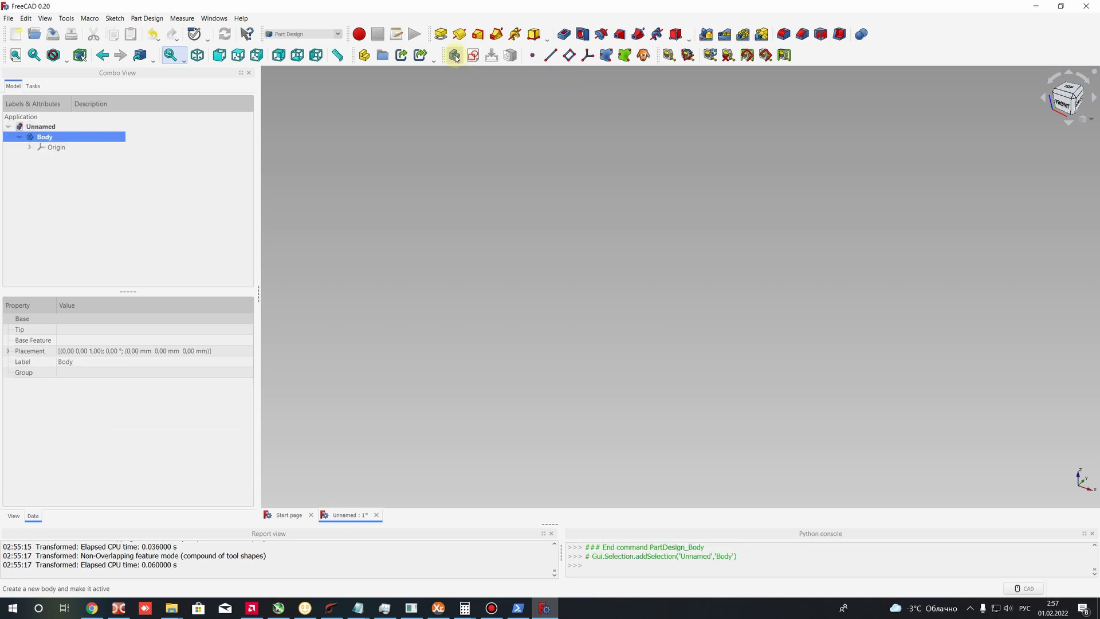
click(29, 147)
click(56, 148)
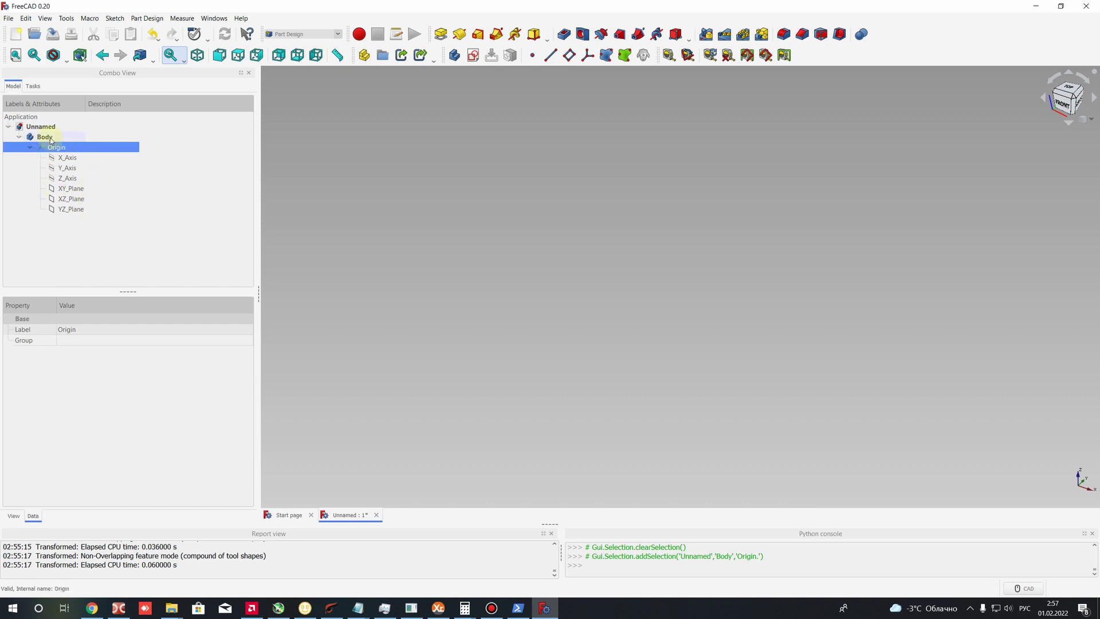
click(30, 148)
click(38, 138)
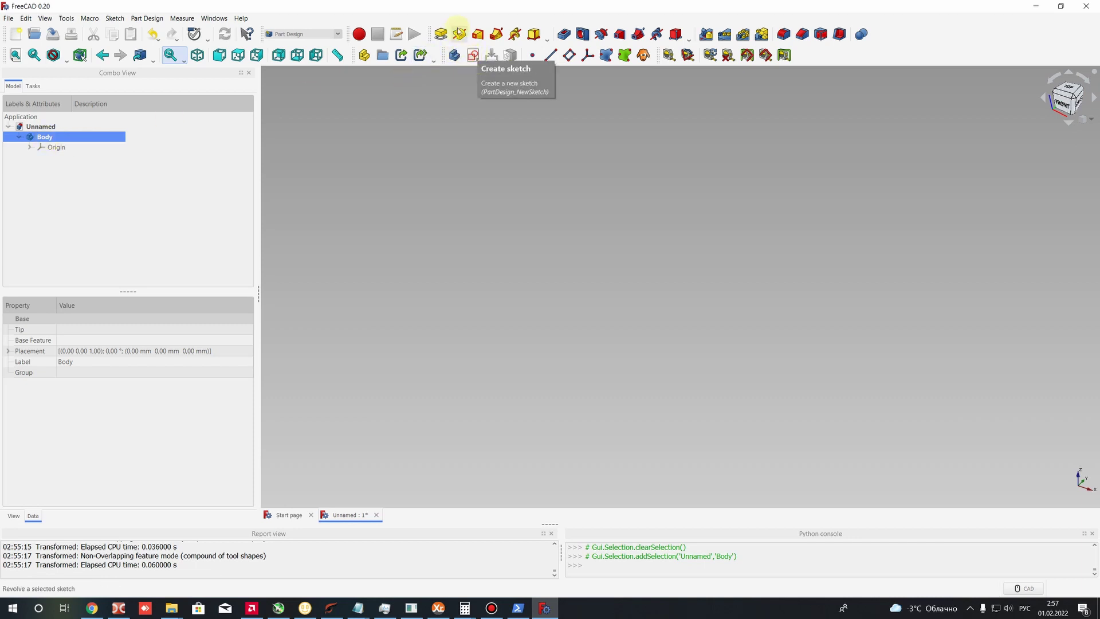
Add an additive box primitive to the body with a length of 20 mm and a width of 20 mm.
click(534, 35)
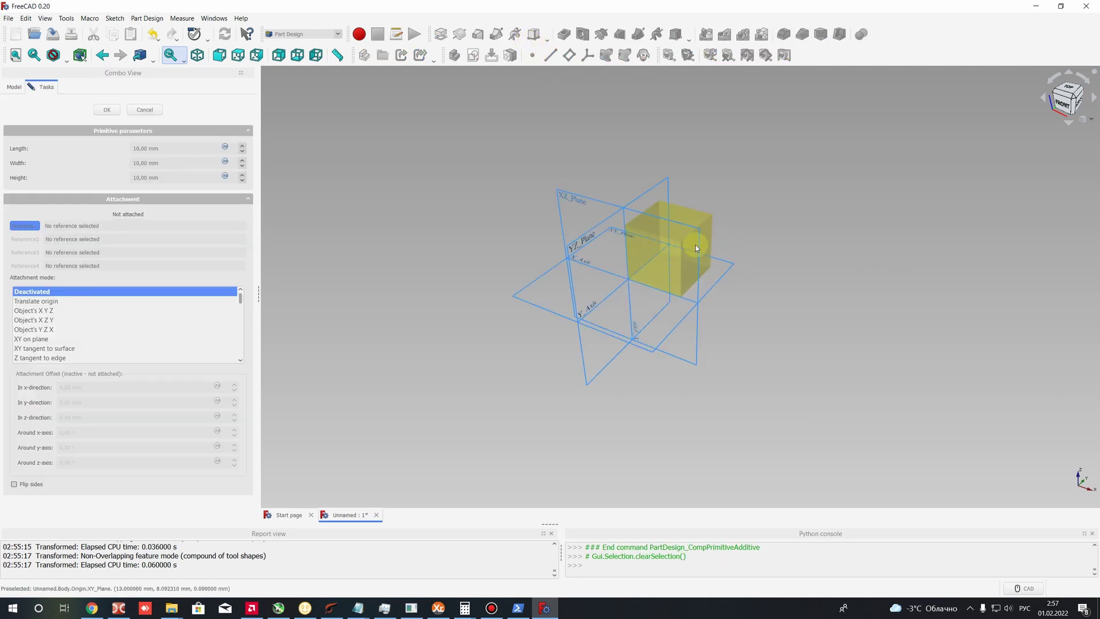
scroll(704, 262, up, 3)
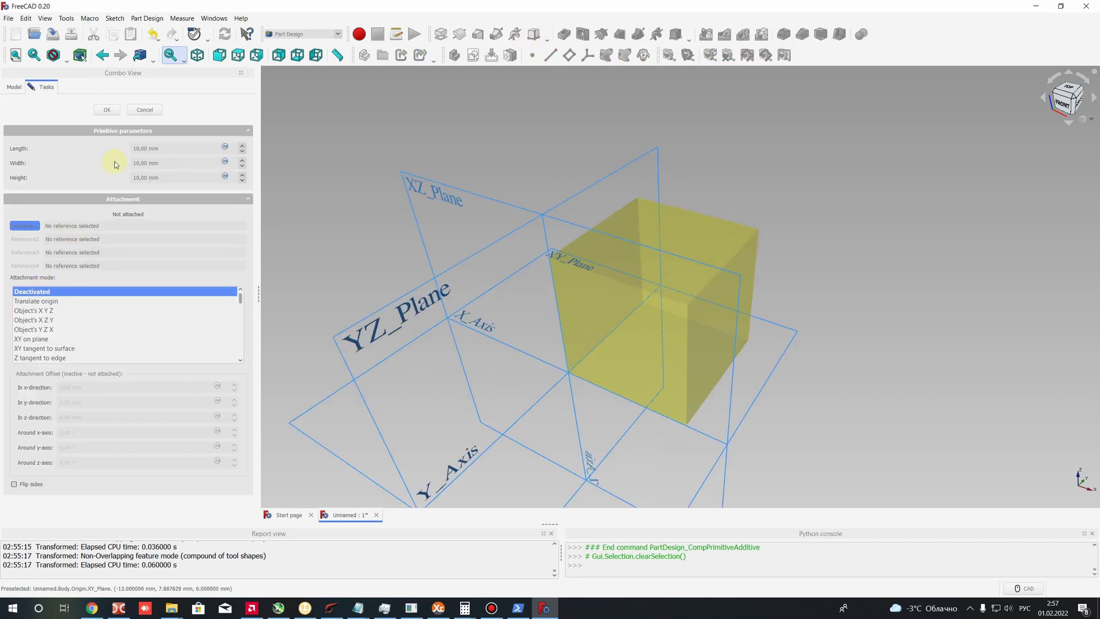
click(138, 148)
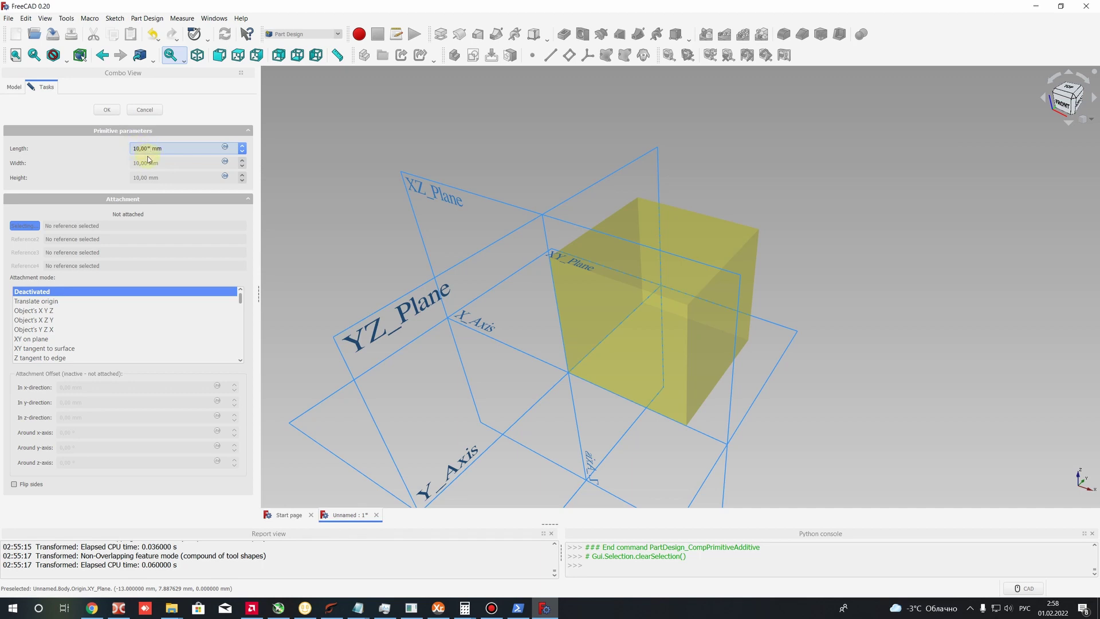
drag(148, 148, 125, 152)
text(20)
click(147, 163)
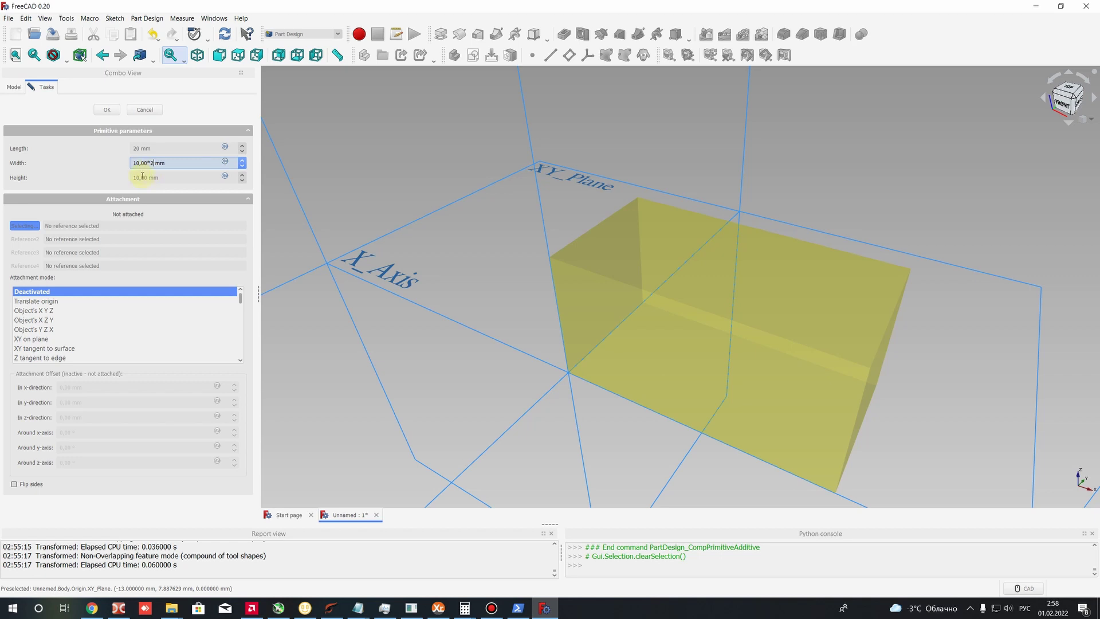
click(146, 178)
click(152, 162)
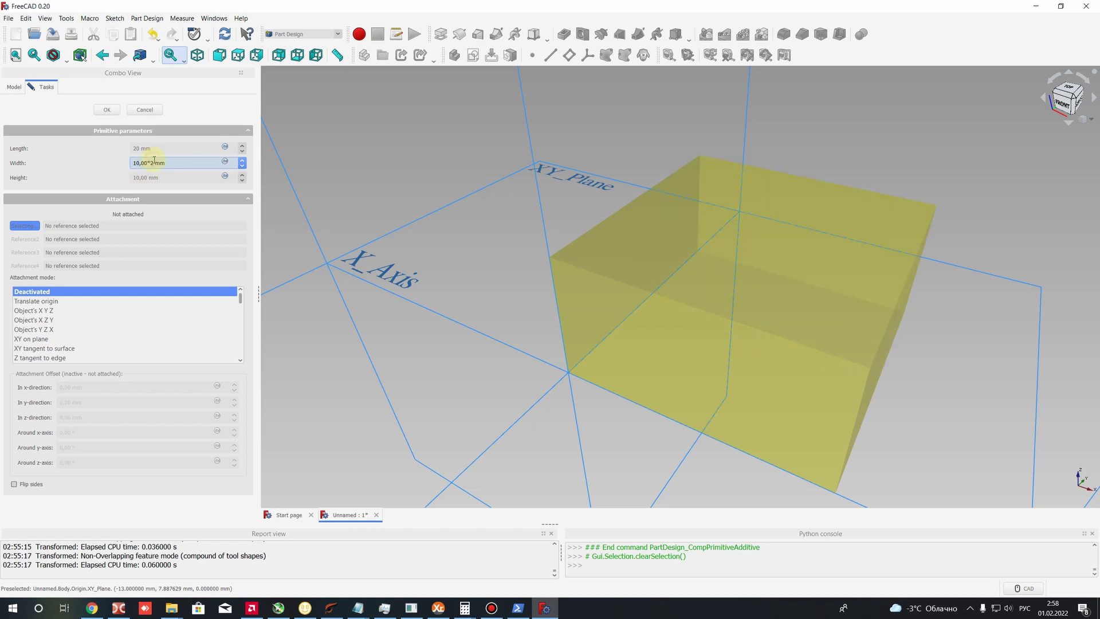
key(Return)
Reopen the box primitive for editing and set its height to 20 mm.
click(53, 157)
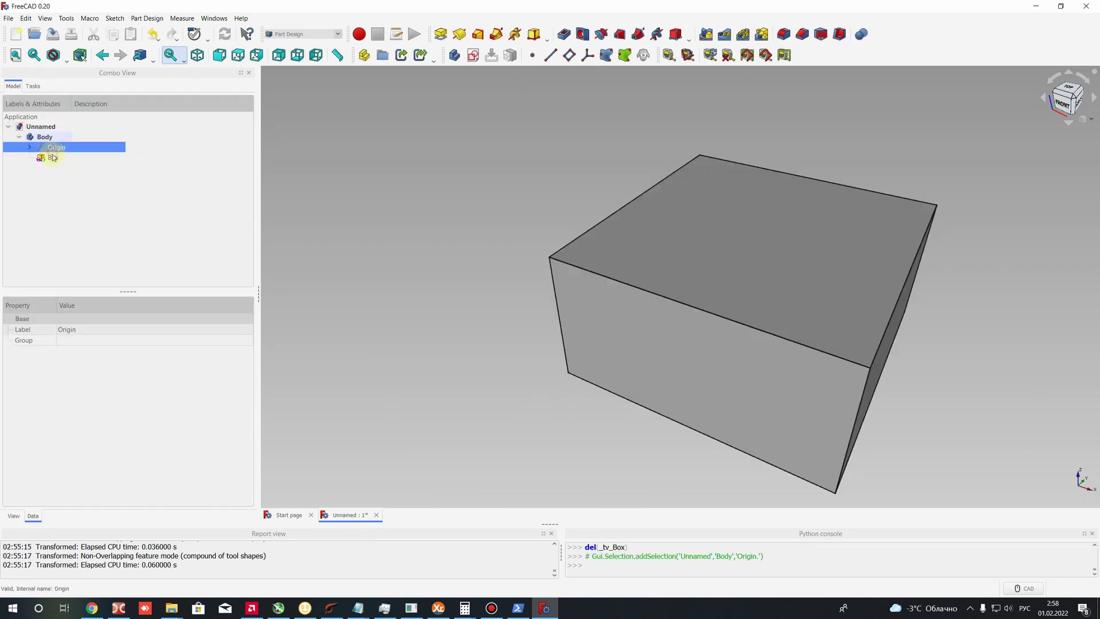
right_click(52, 158)
key(Escape)
double_click(87, 161)
click(148, 177)
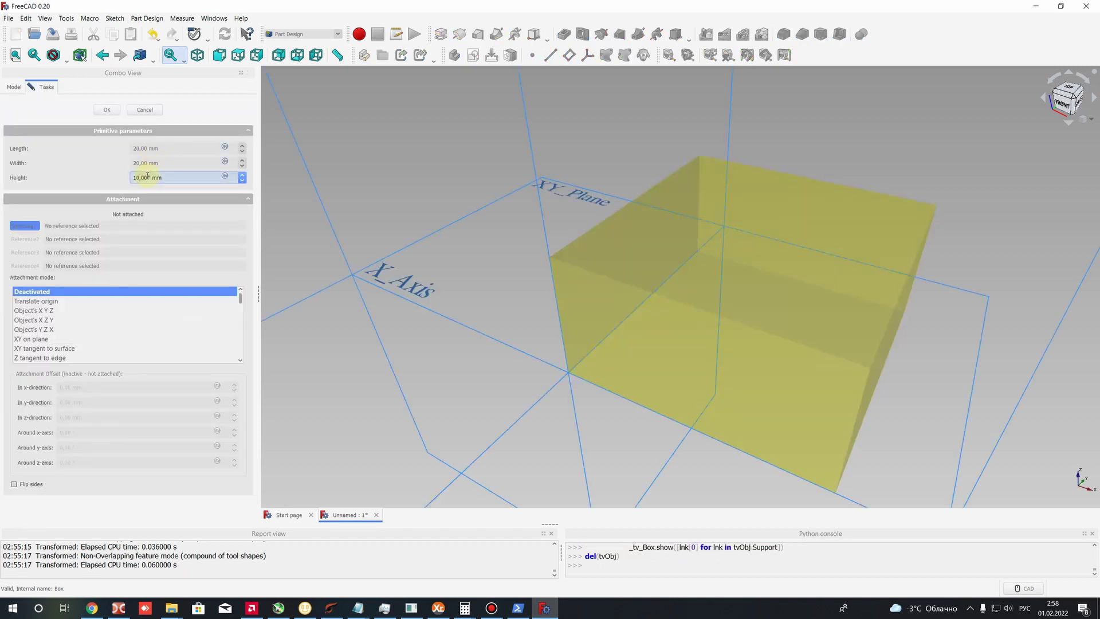
click(108, 110)
Check the box's length, width and height, and examine its faces from the underside and the right.
click(49, 158)
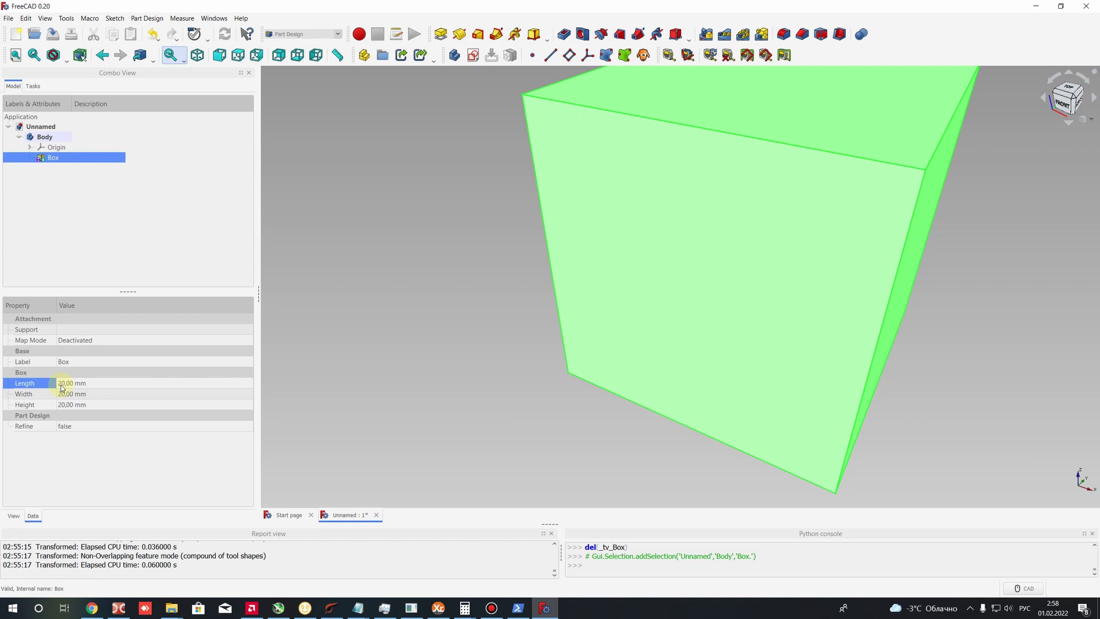
click(442, 289)
scroll(515, 264, down, 5)
click(58, 160)
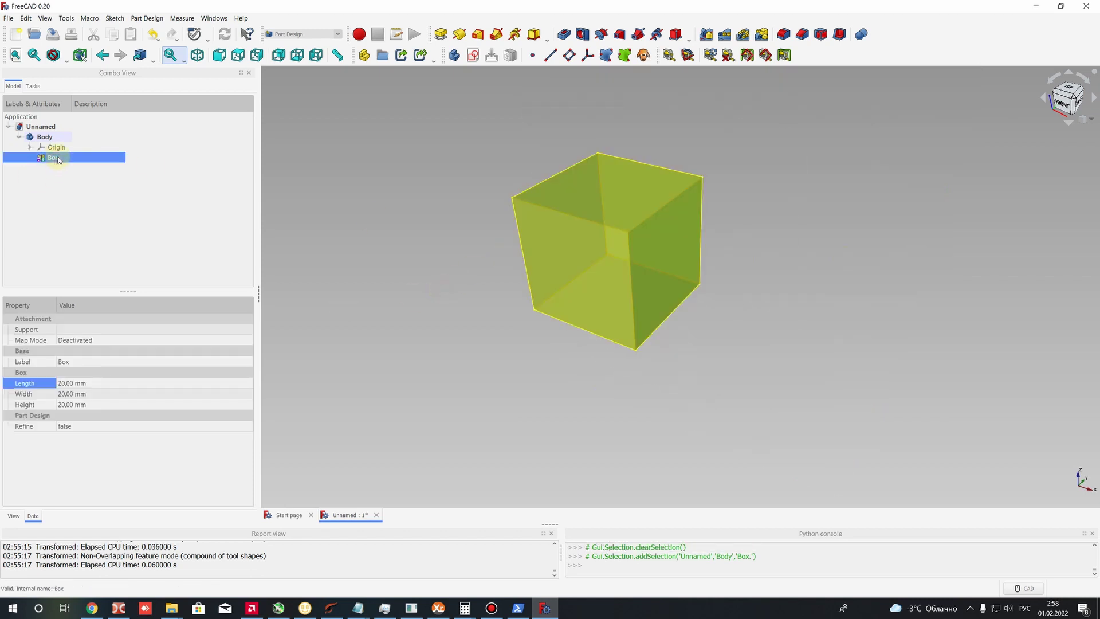
click(537, 150)
middle_drag(576, 241, 577, 314)
middle_drag(544, 463, 620, 232)
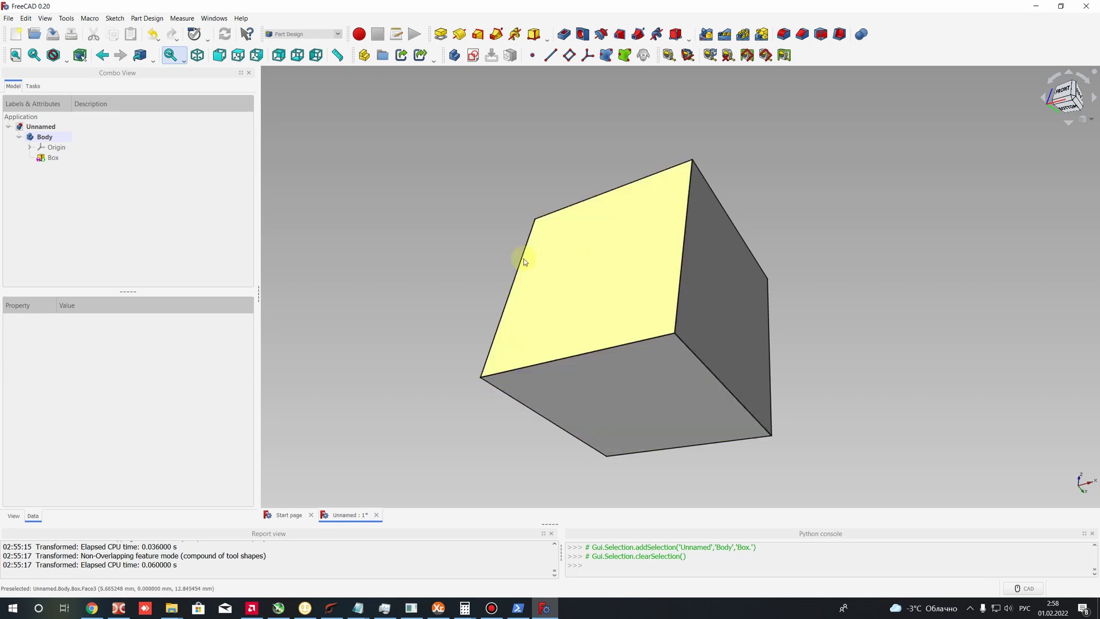
middle_drag(689, 377, 612, 220)
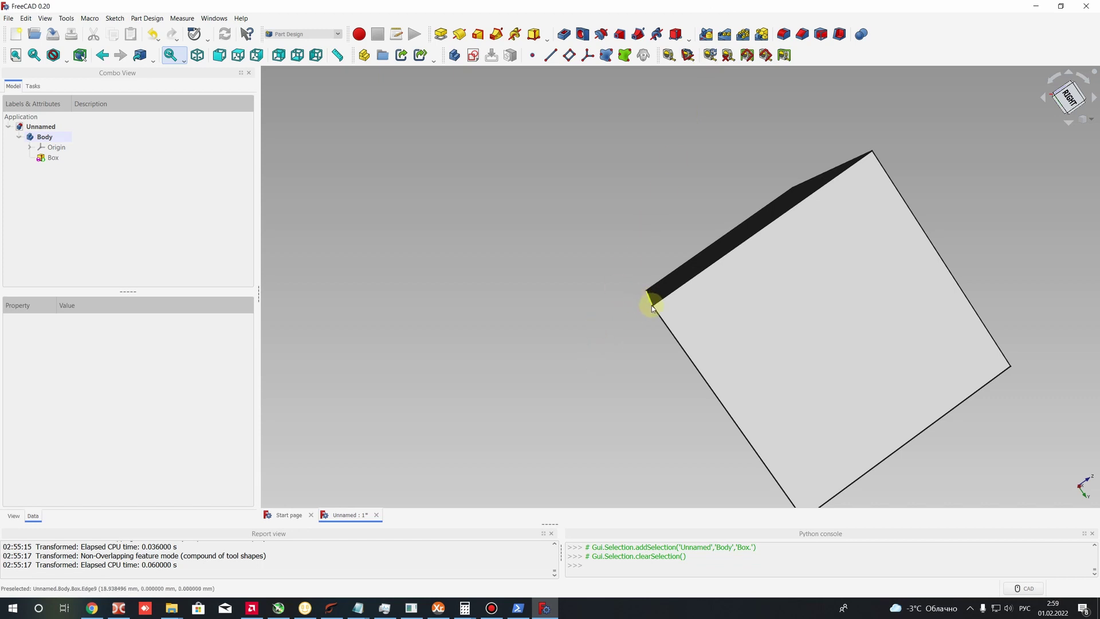
click(694, 269)
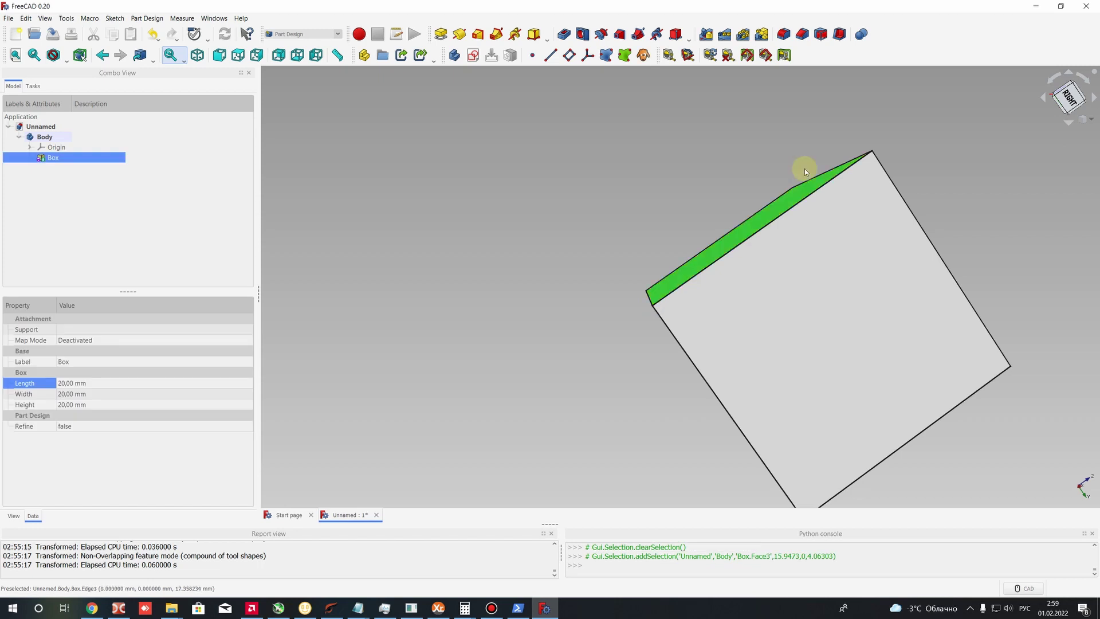
click(678, 277)
middle_drag(652, 307, 651, 338)
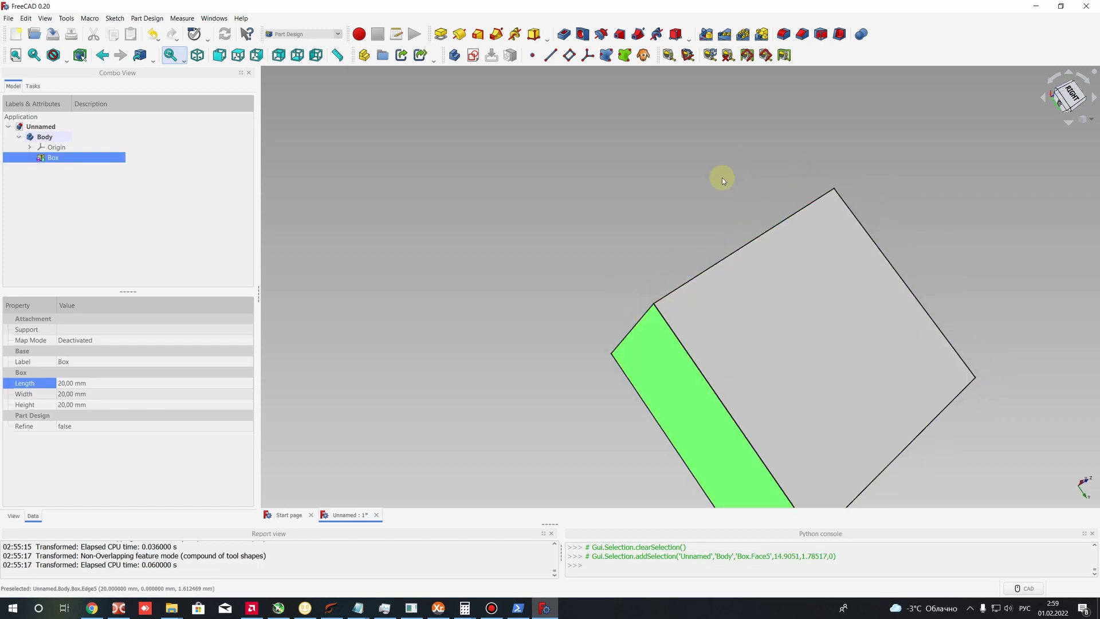
middle_drag(687, 218, 498, 190)
click(539, 138)
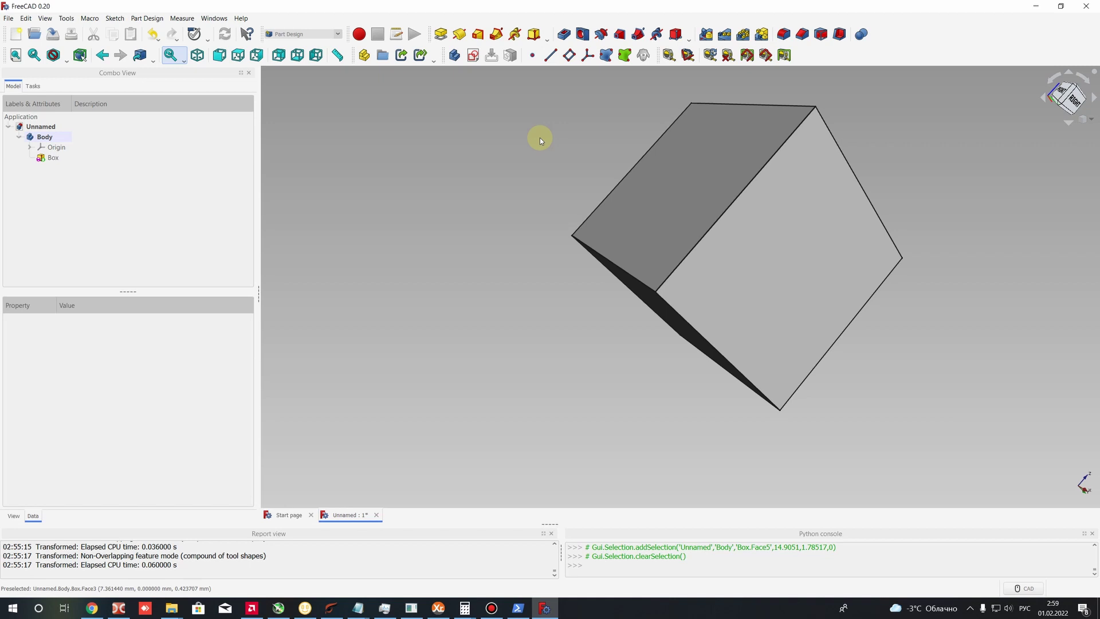
Create a datum plane attached to the box's lower front edge (Edge9) in Normal to edge mode.
click(569, 55)
scroll(590, 252, down, 2)
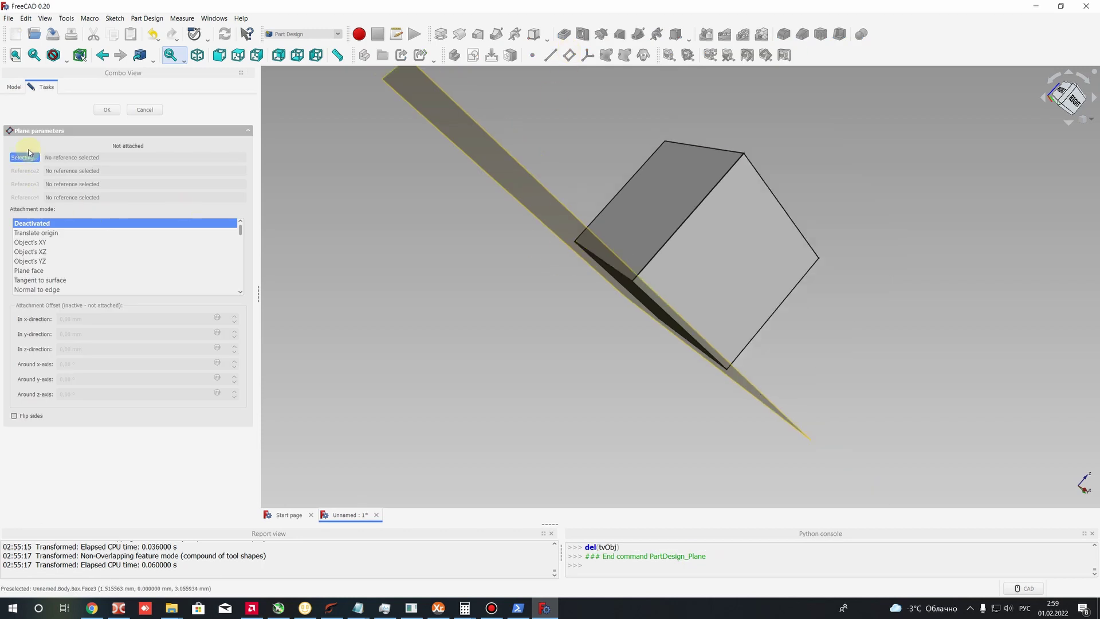
click(110, 158)
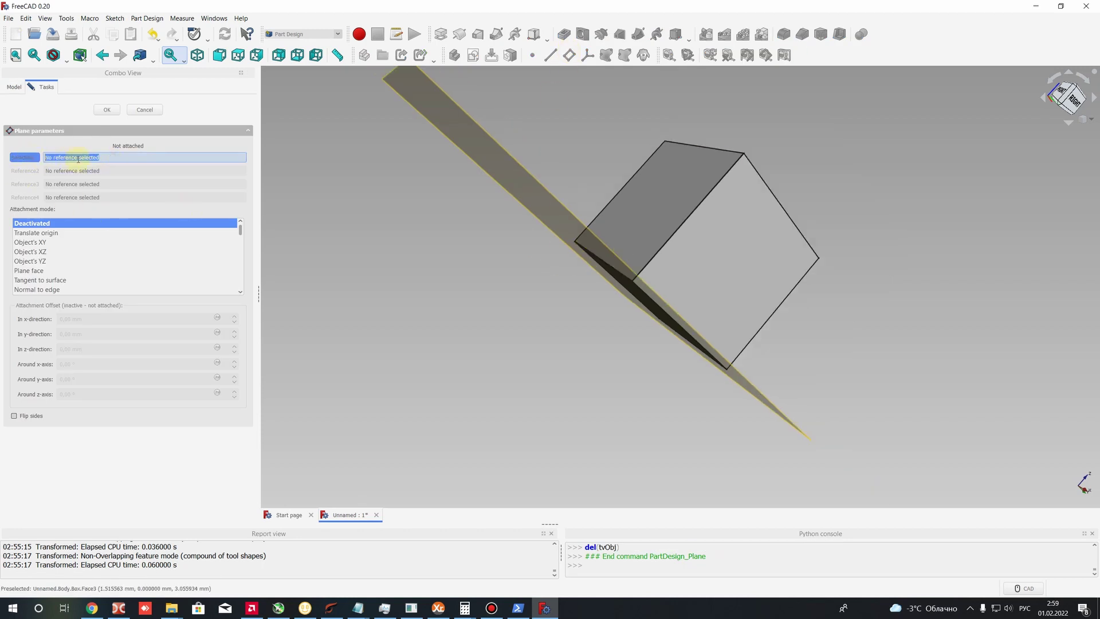
middle_drag(542, 221, 597, 319)
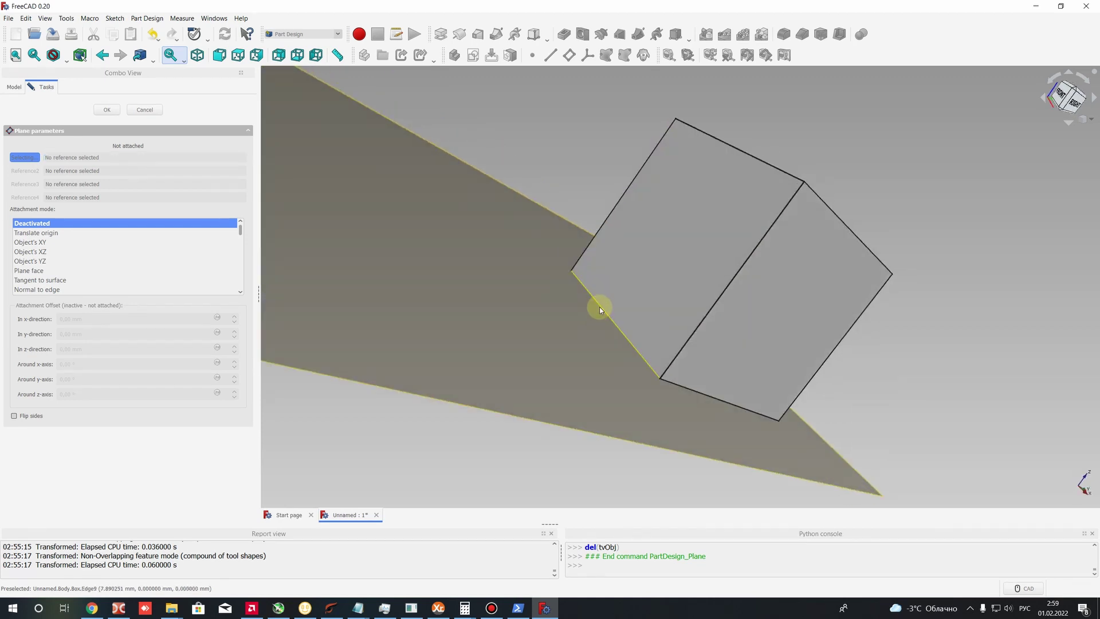
click(599, 308)
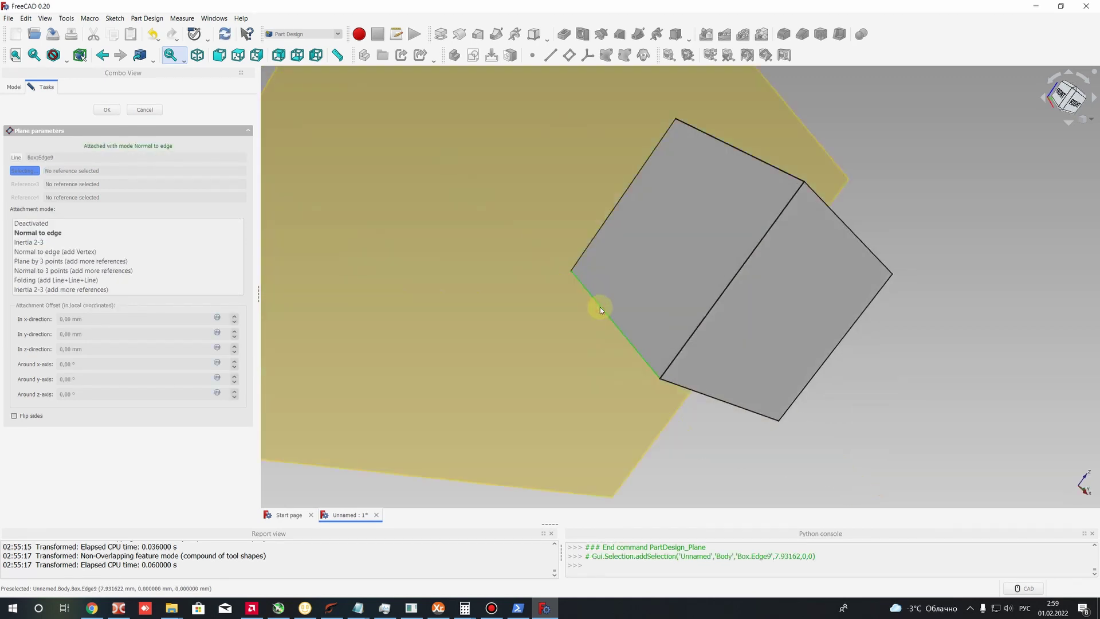
click(59, 157)
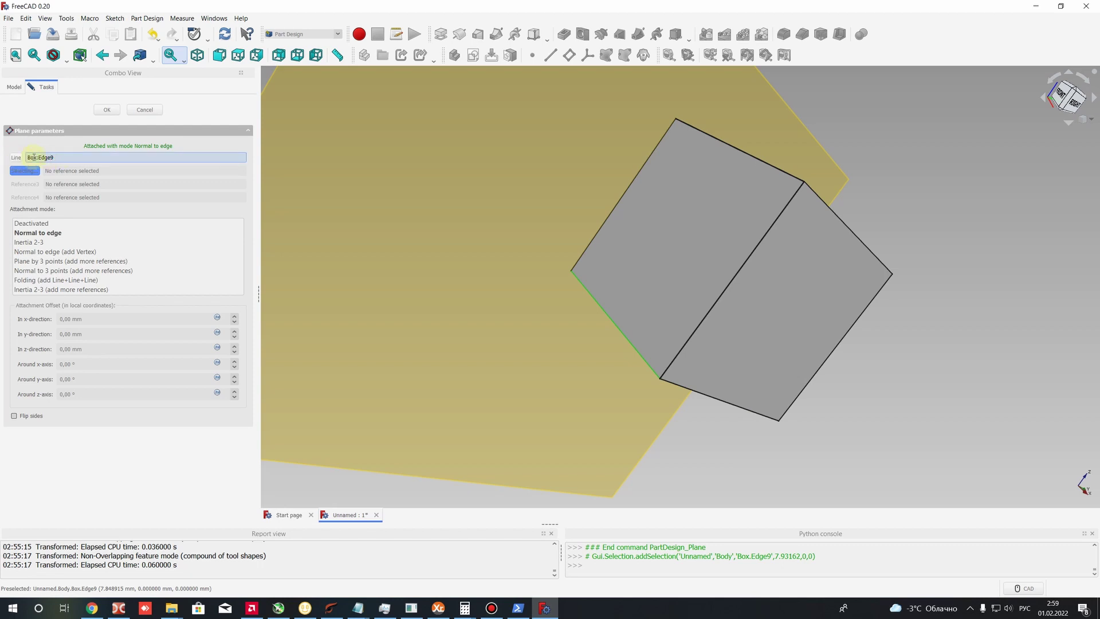
scroll(551, 219, down, 3)
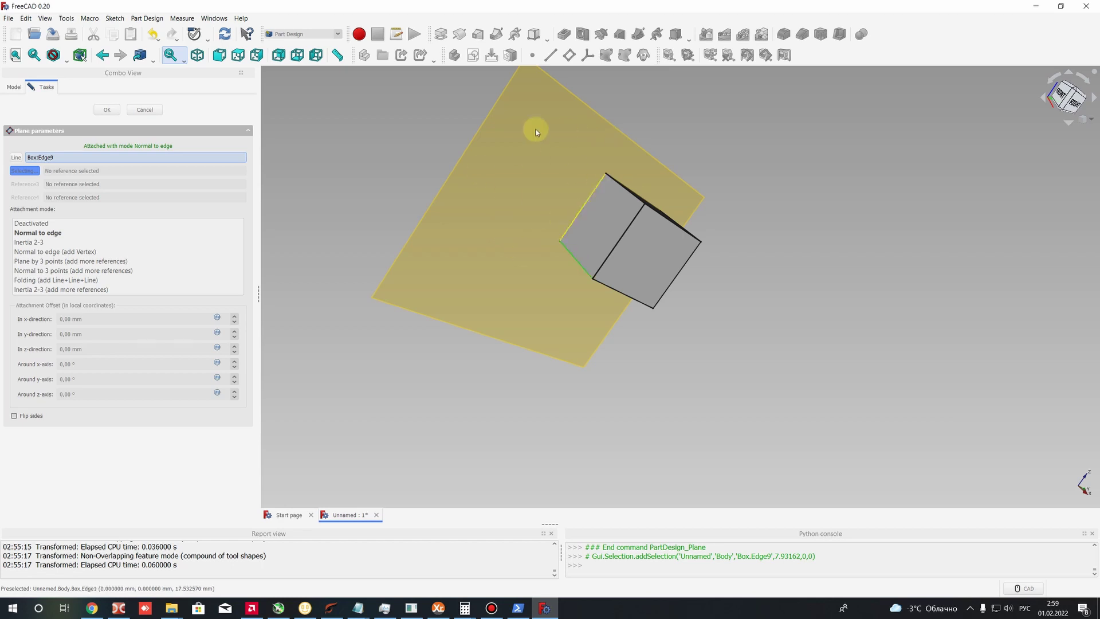
Try rotating the datum plane around its x-axis and return that angle to 0°.
click(235, 362)
click(234, 362)
click(235, 362)
click(235, 362)
click(234, 369)
click(234, 369)
click(234, 369)
click(234, 370)
click(234, 370)
click(235, 369)
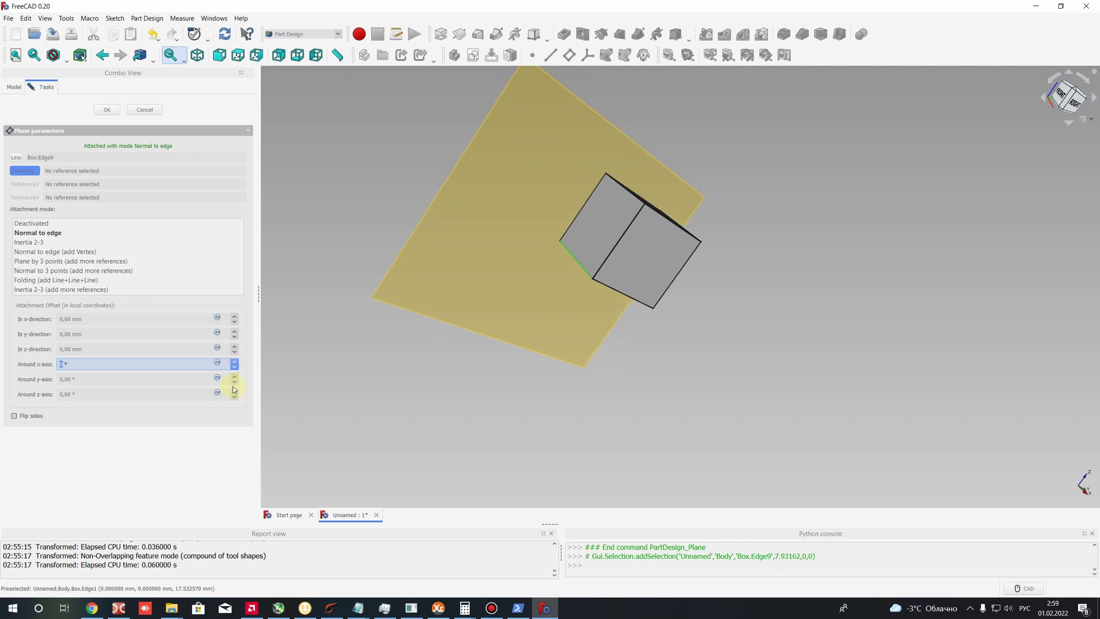
Set the datum plane's attachment rotation around the y-axis to 90° and accept the plane.
click(235, 380)
click(236, 380)
click(236, 379)
click(235, 380)
click(235, 380)
click(236, 379)
click(236, 380)
click(235, 380)
click(236, 380)
click(235, 375)
click(235, 375)
click(235, 376)
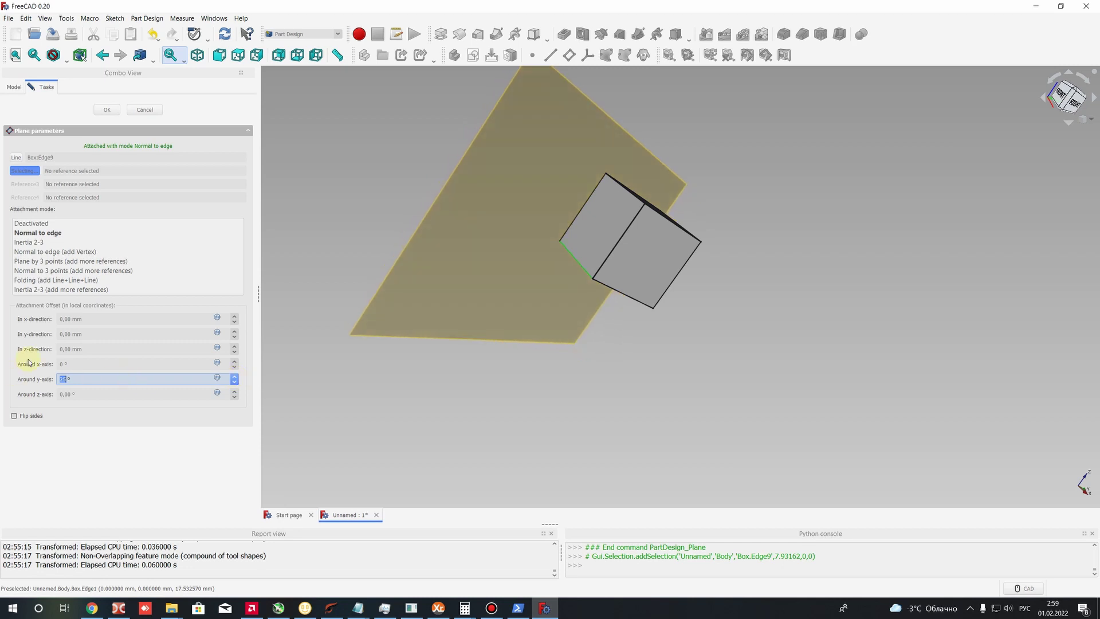
key(Return)
key(3)
Edit the datum plane and set its attachment rotation around the z-axis to -45°.
click(57, 168)
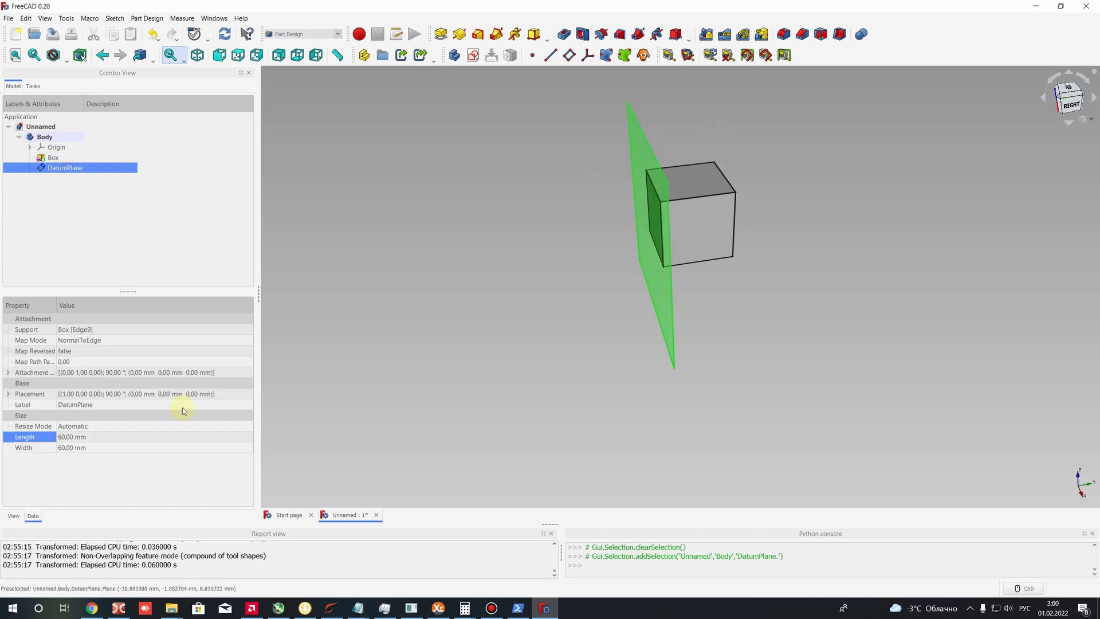
right_click(63, 169)
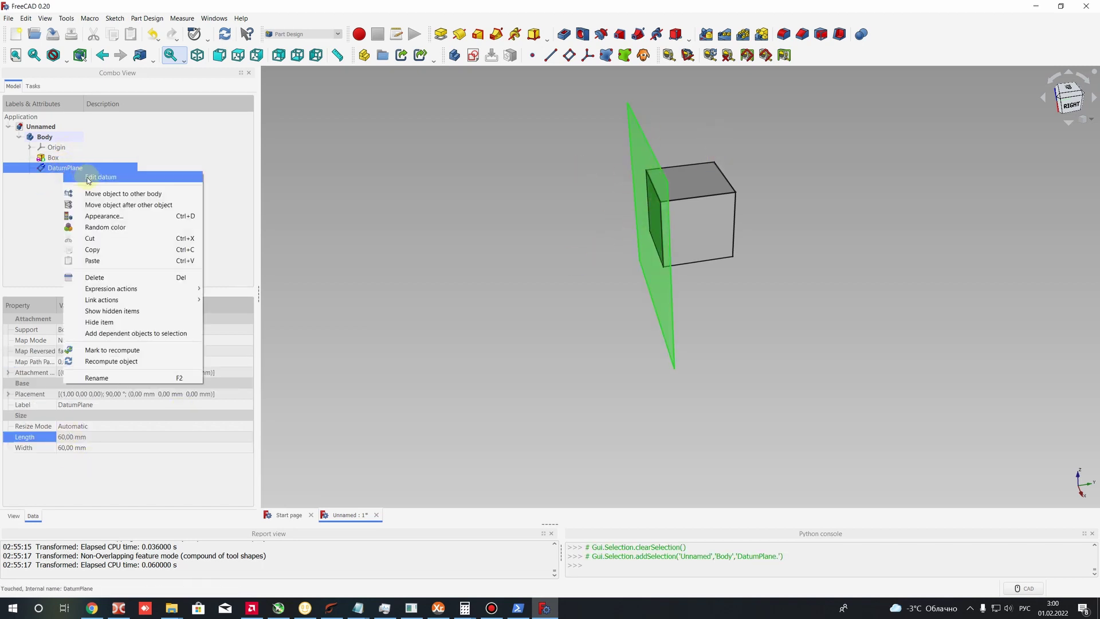
click(88, 178)
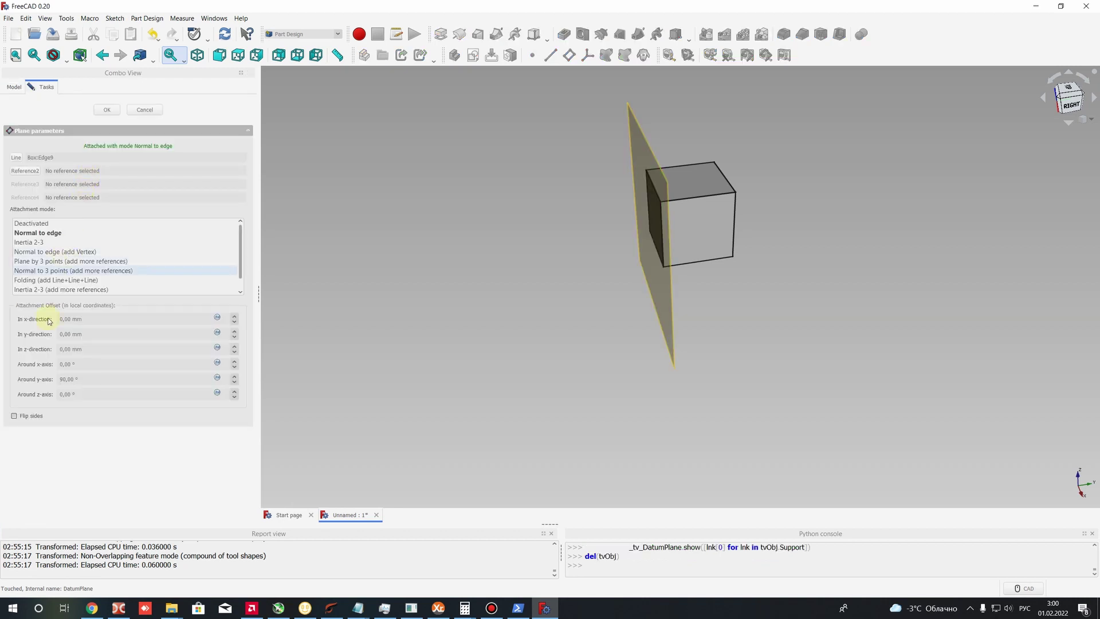
click(71, 365)
click(71, 396)
click(234, 391)
drag(235, 398, 235, 398)
double_click(66, 394)
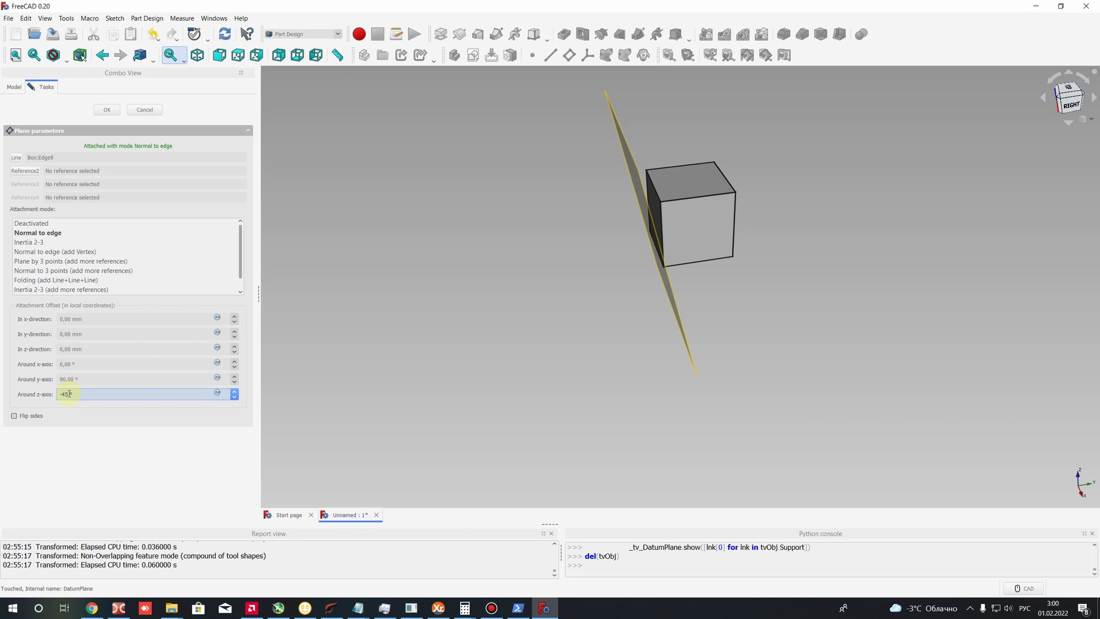
key(Return)
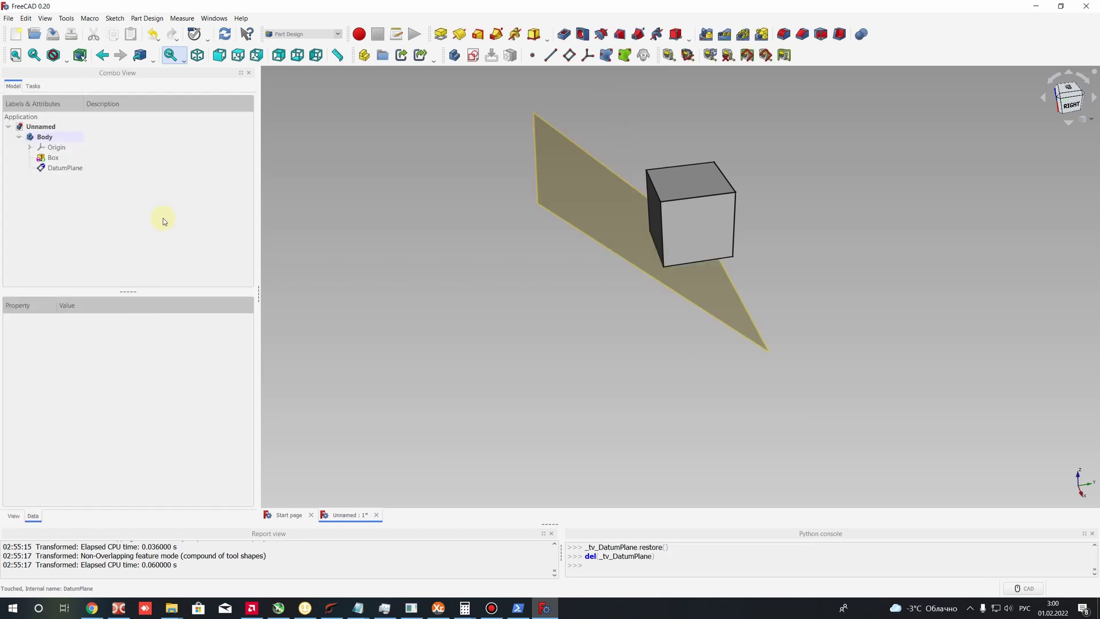
middle_drag(626, 297, 678, 297)
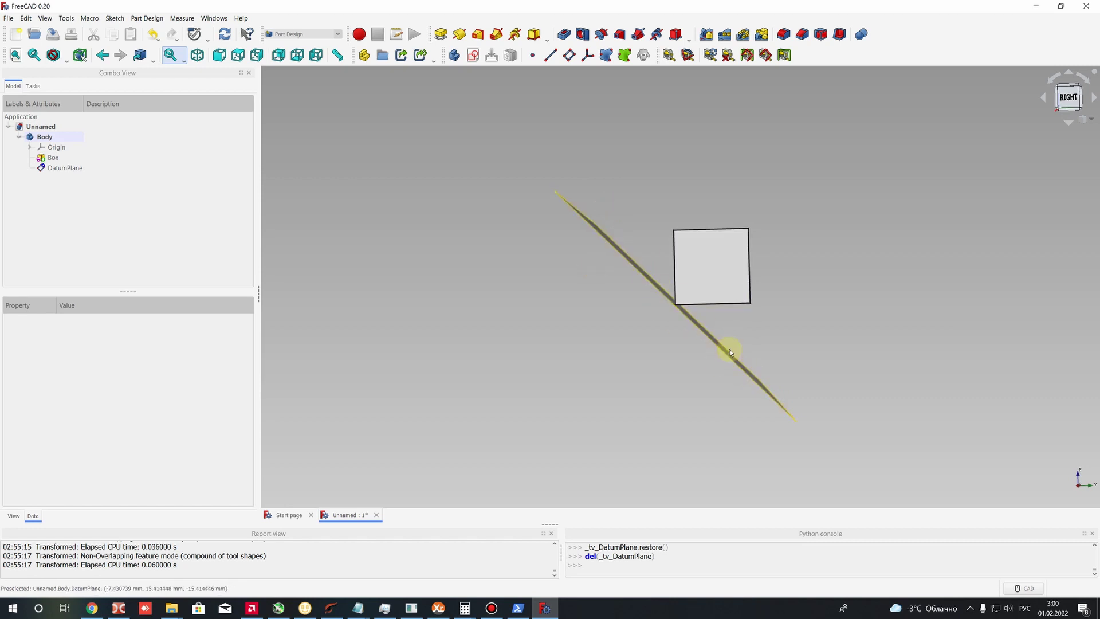
Select the datum plane and switch the 3D view from perspective to orthographic projection.
scroll(685, 281, up, 3)
click(643, 286)
middle_drag(642, 287, 763, 228)
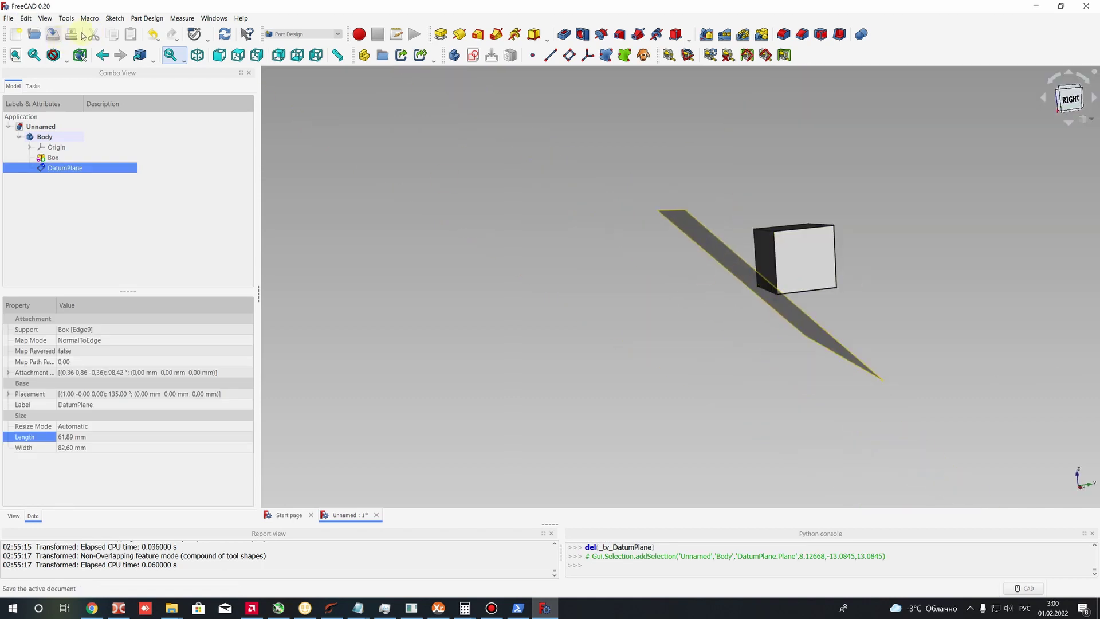
click(45, 18)
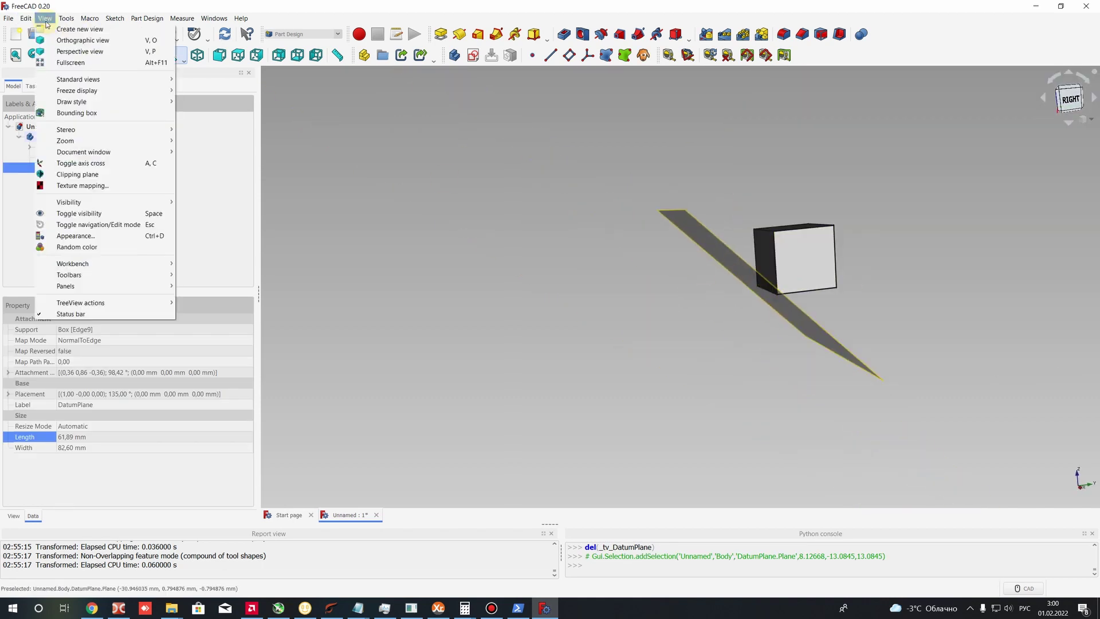
click(67, 40)
scroll(630, 195, up, 3)
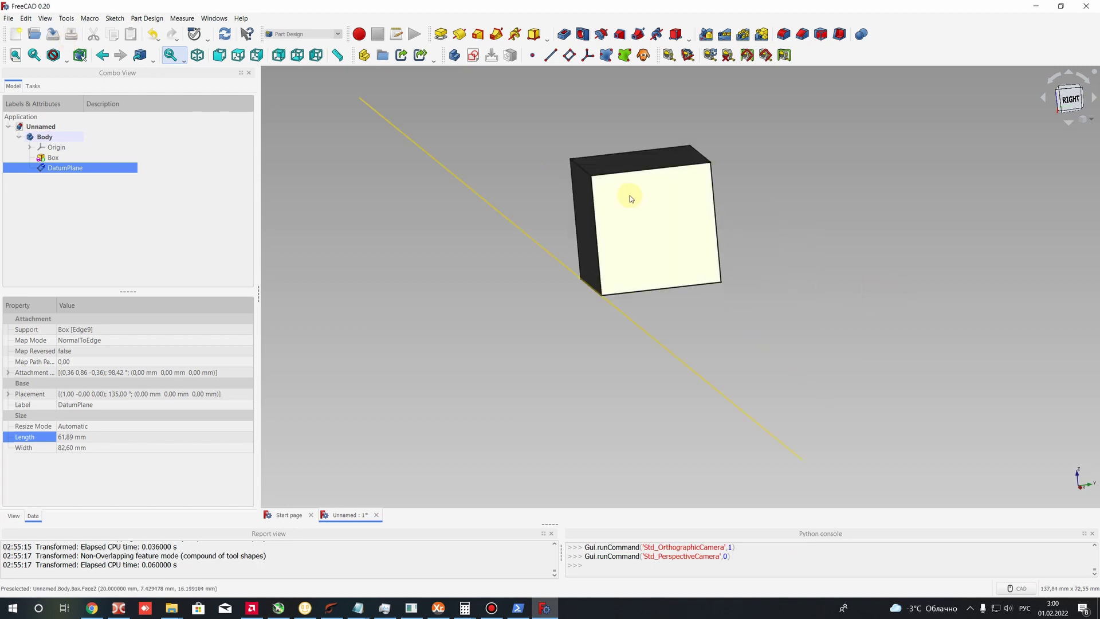
click(45, 18)
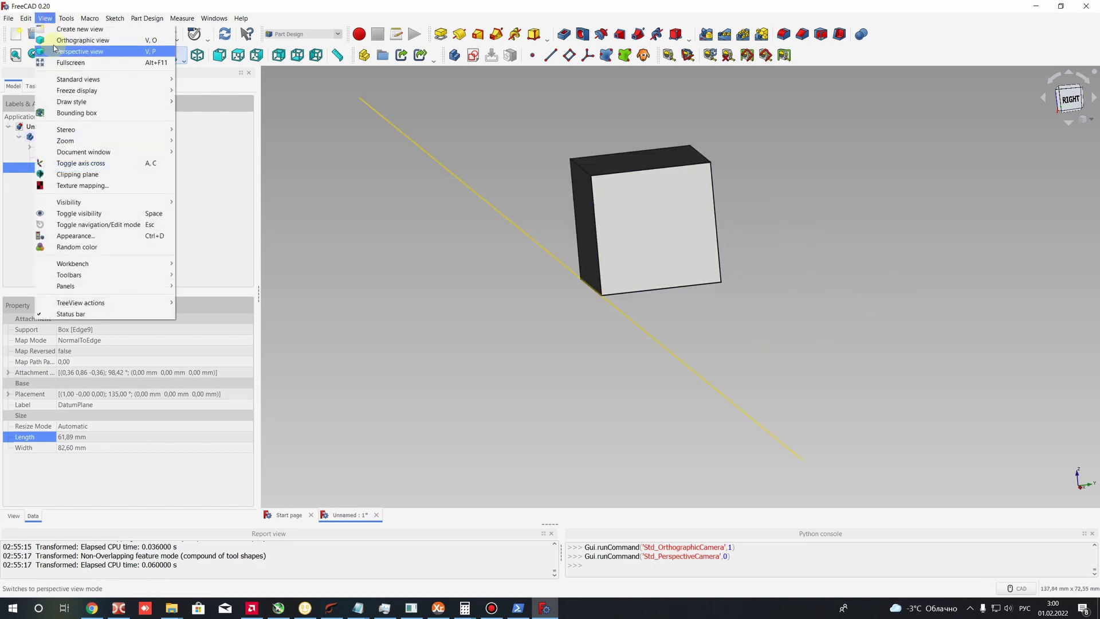
click(69, 55)
click(45, 18)
click(68, 40)
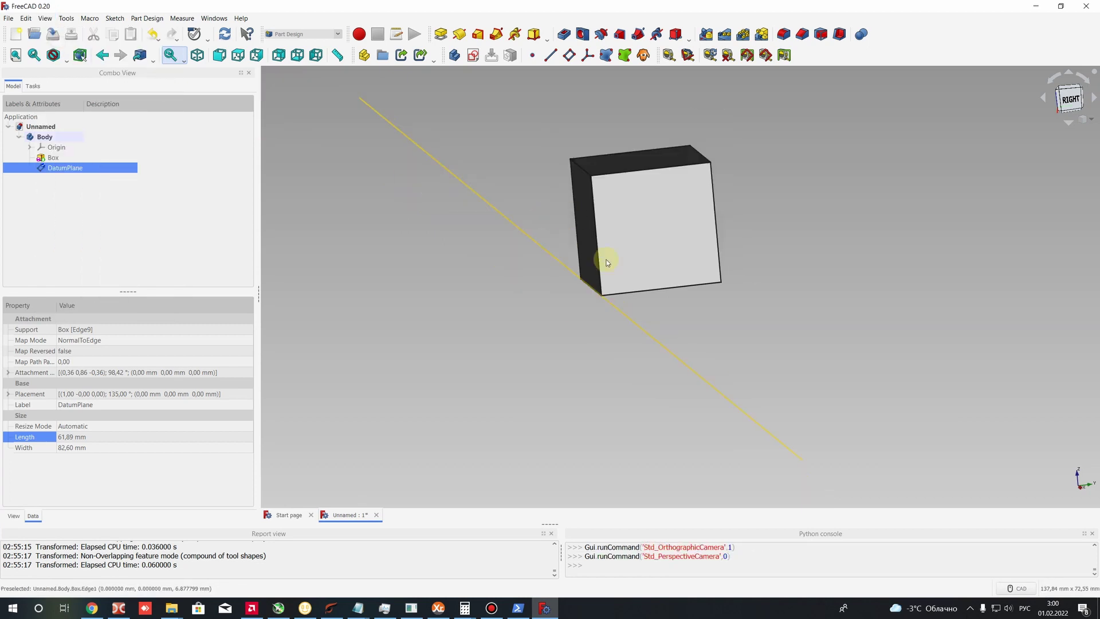
Examine from the right side and up close how the tilted datum plane meets the cube's lower front edge.
click(1077, 97)
scroll(561, 228, up, 5)
scroll(528, 246, down, 8)
scroll(496, 200, up, 3)
scroll(613, 332, down, 2)
scroll(608, 275, up, 3)
scroll(567, 171, down, 2)
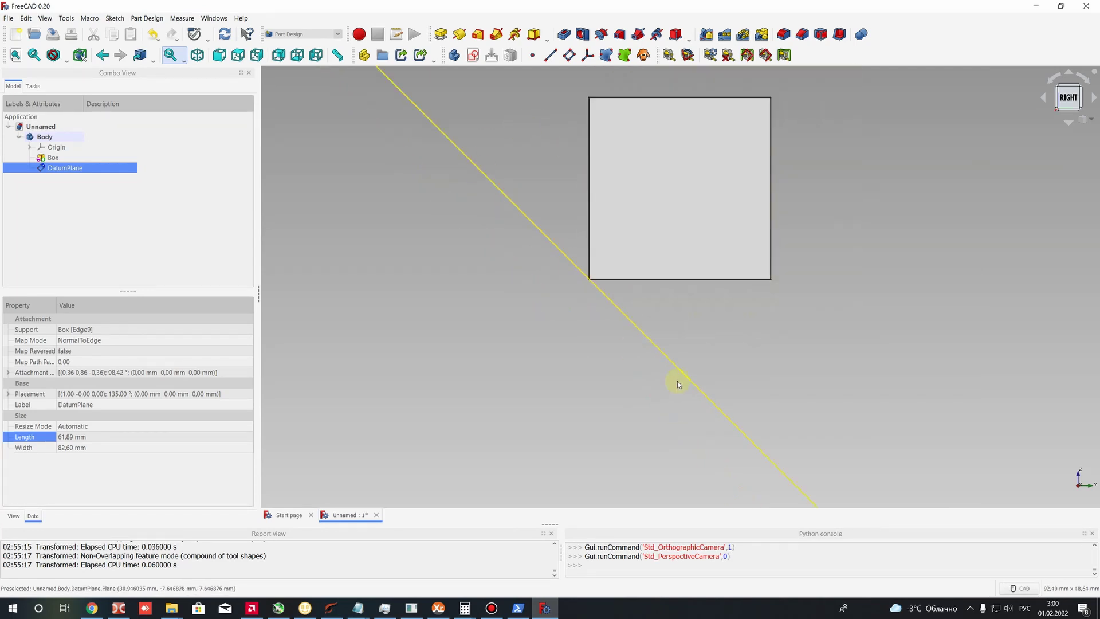
scroll(599, 287, up, 3)
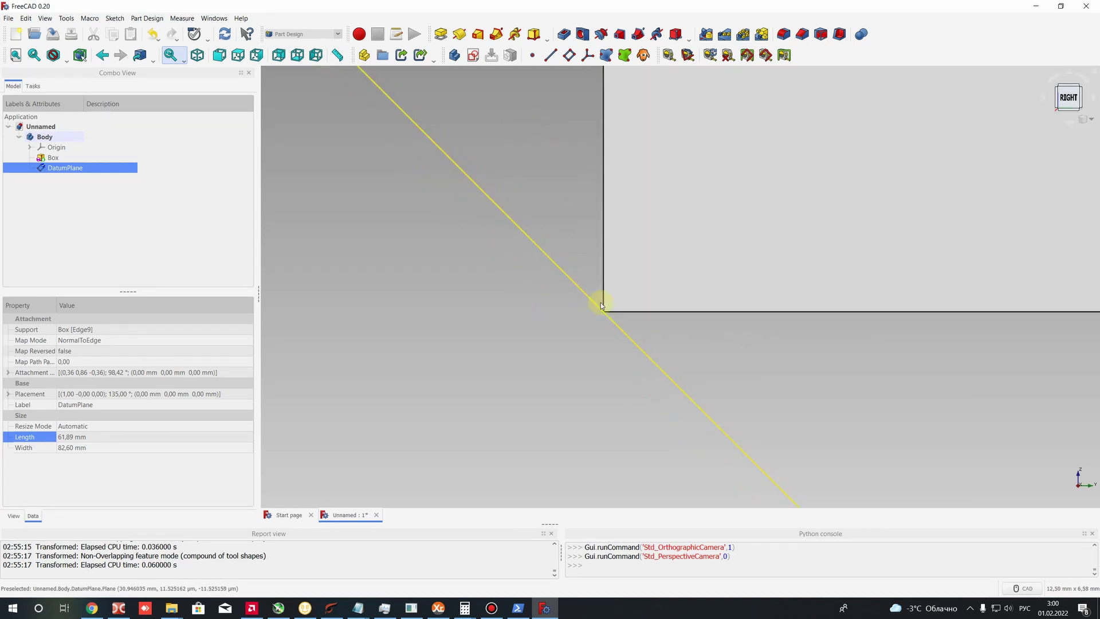
scroll(550, 241, down, 1)
scroll(516, 212, down, 3)
middle_drag(555, 282, 992, 148)
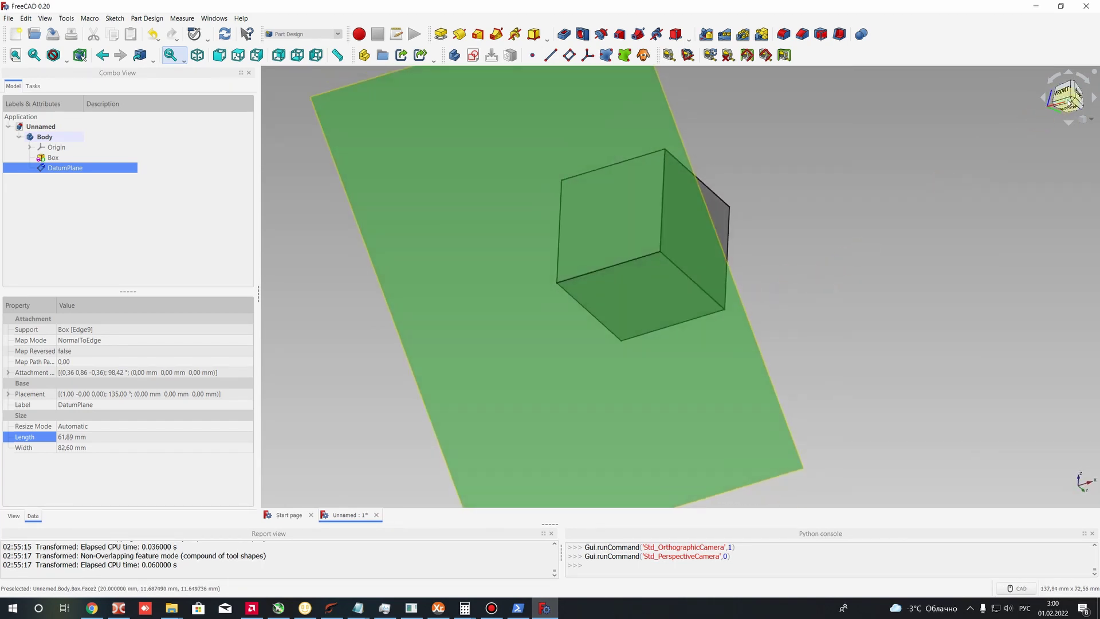
Orient the view face-on to the datum plane and create a new sketch on that plane.
click(1069, 102)
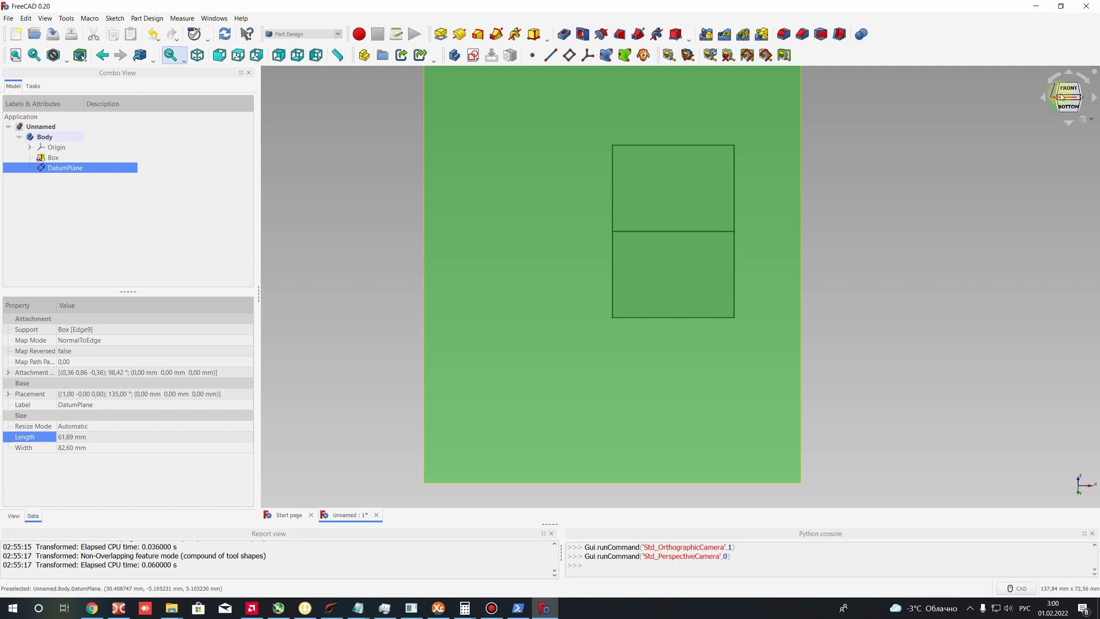
scroll(630, 210, up, 2)
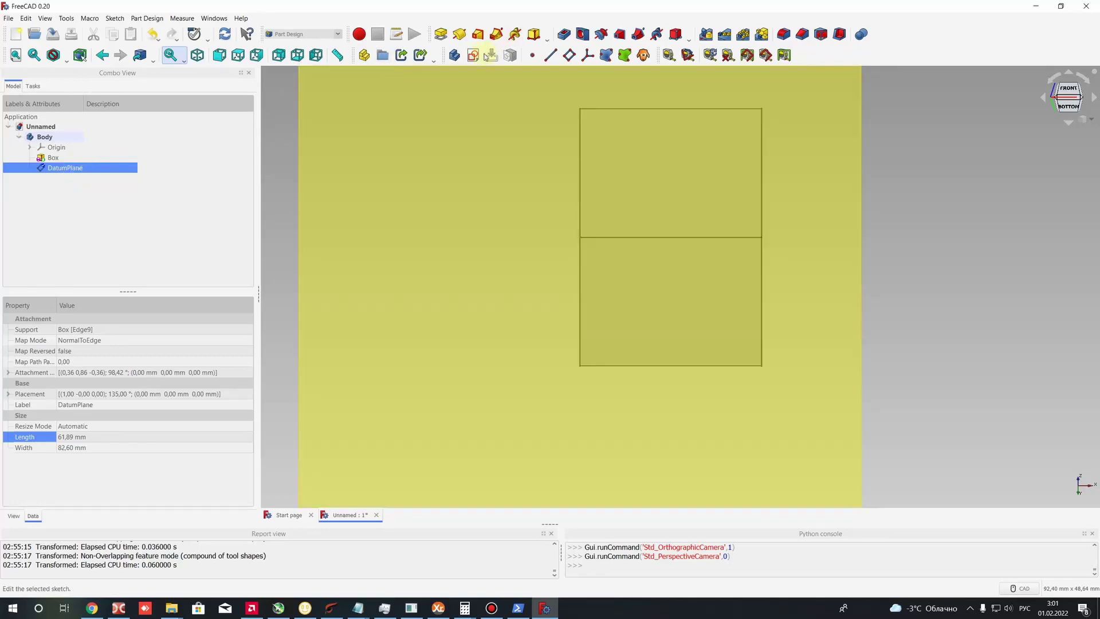
click(473, 55)
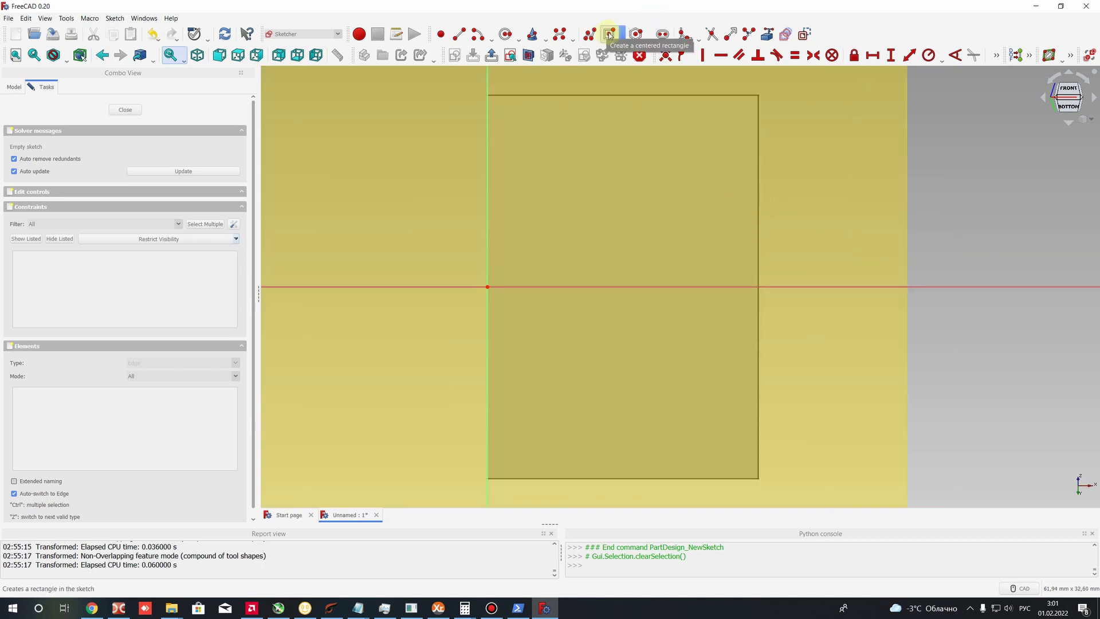
Sketch a tall centered rectangle with its centre point on the horizontal axis, about 10 mm from the origin.
click(609, 36)
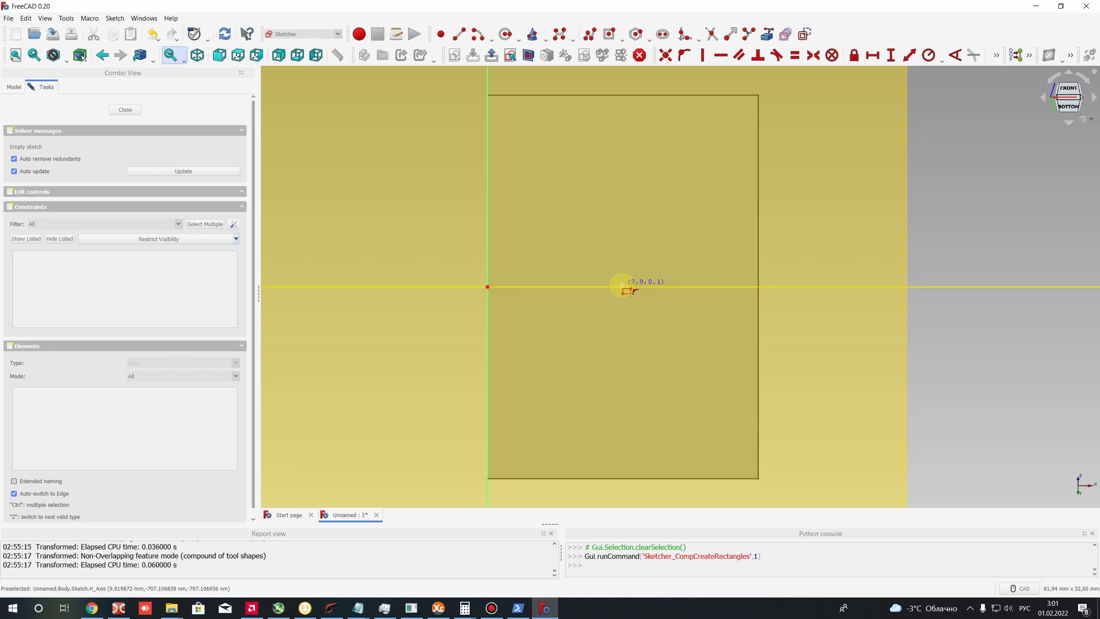
click(622, 38)
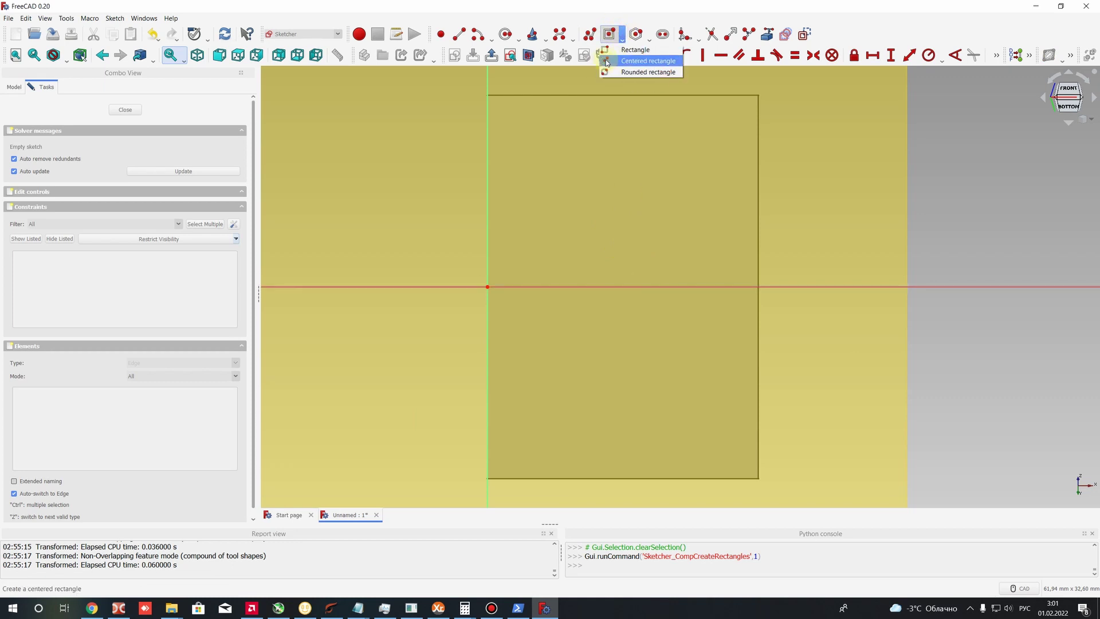
click(605, 62)
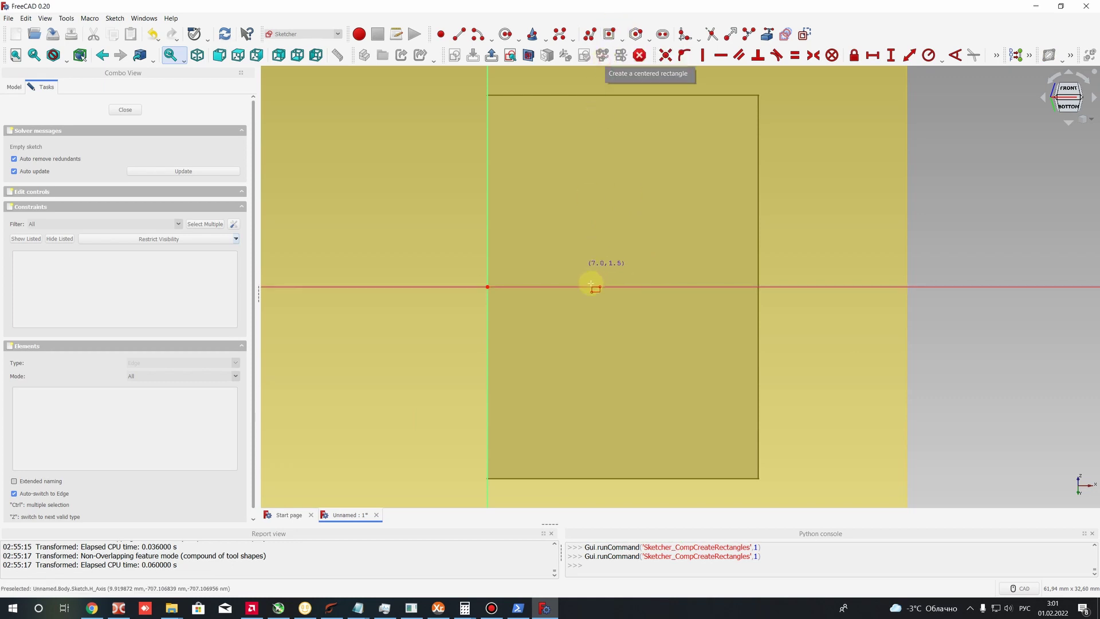
click(623, 286)
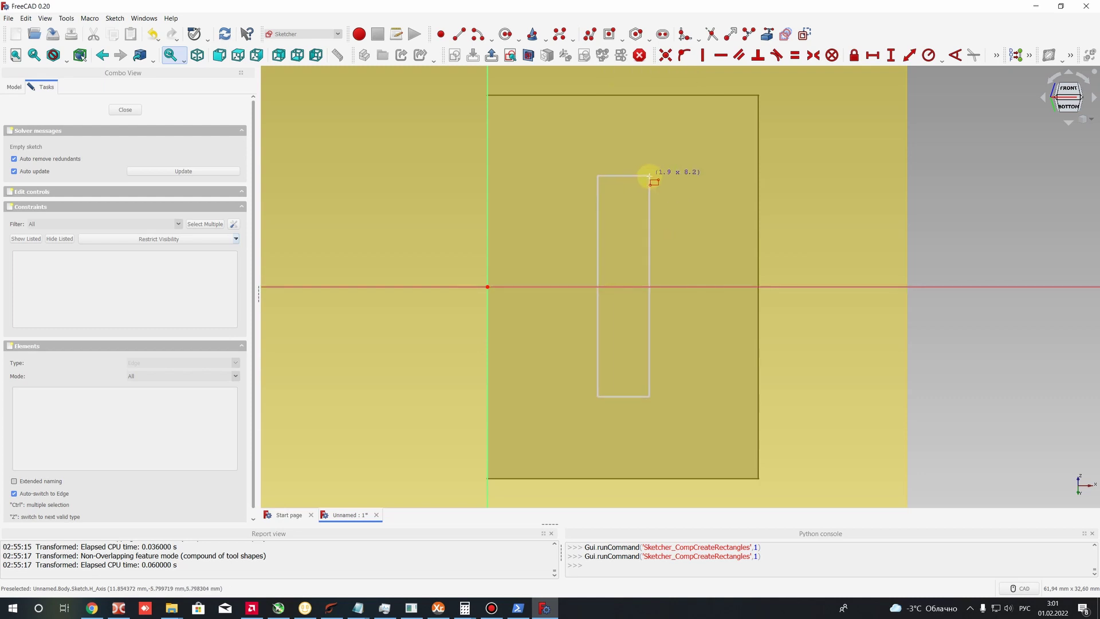
click(655, 177)
right_click(626, 275)
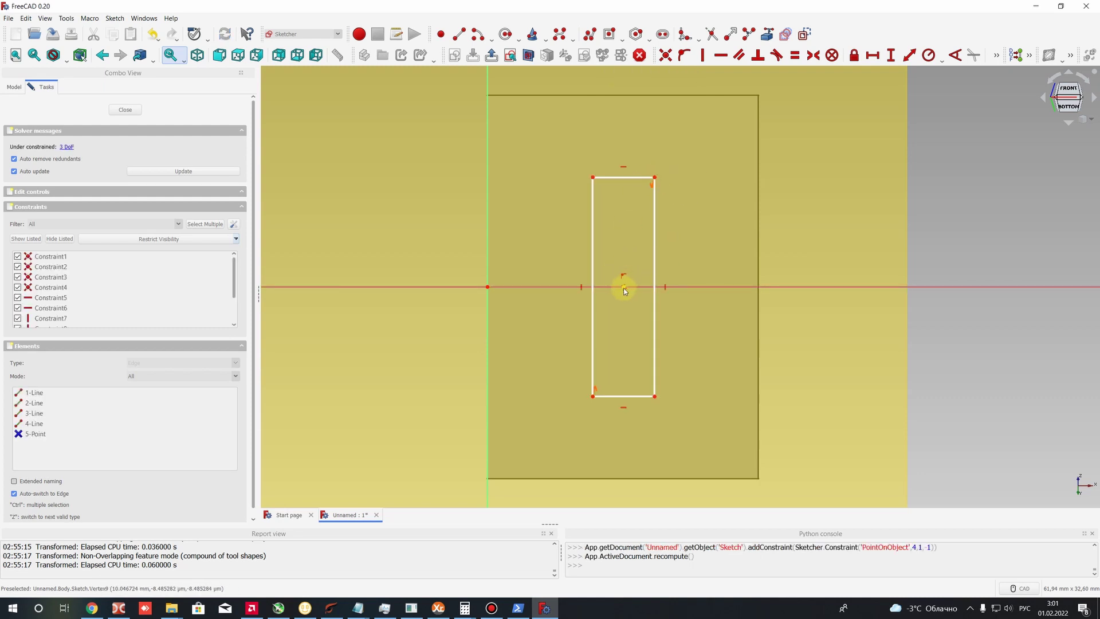
mouse_move(623, 288)
mouse_down()
mouse_move(622, 263)
mouse_move(609, 294)
mouse_move(636, 278)
mouse_move(624, 266)
mouse_move(689, 265)
mouse_move(617, 272)
mouse_move(659, 287)
mouse_move(563, 287)
mouse_move(629, 287)
mouse_up()
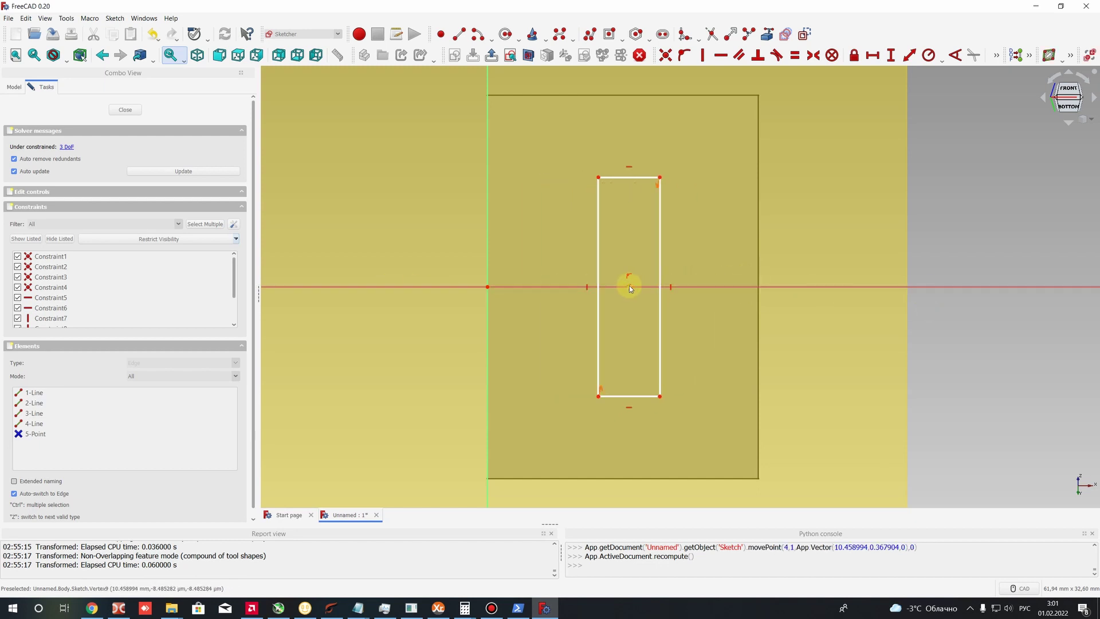
drag(629, 287, 626, 285)
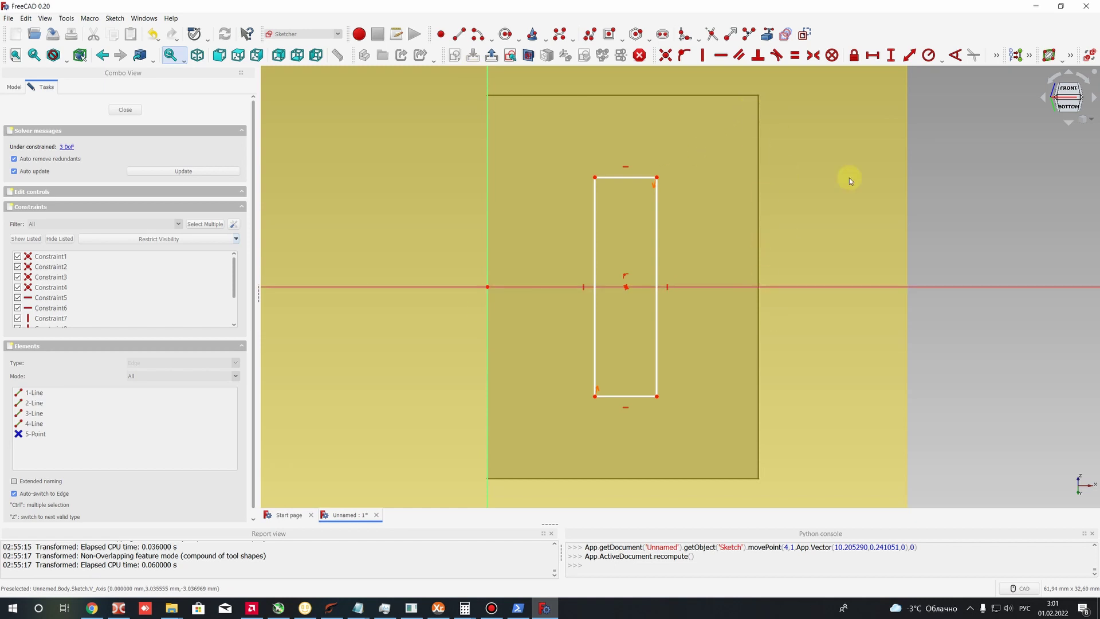
Link the cube's front right vertical edge into the sketch as external geometry.
mouse_move(898, 155)
middle_down()
mouse_move(745, 195)
mouse_move(778, 219)
middle_up()
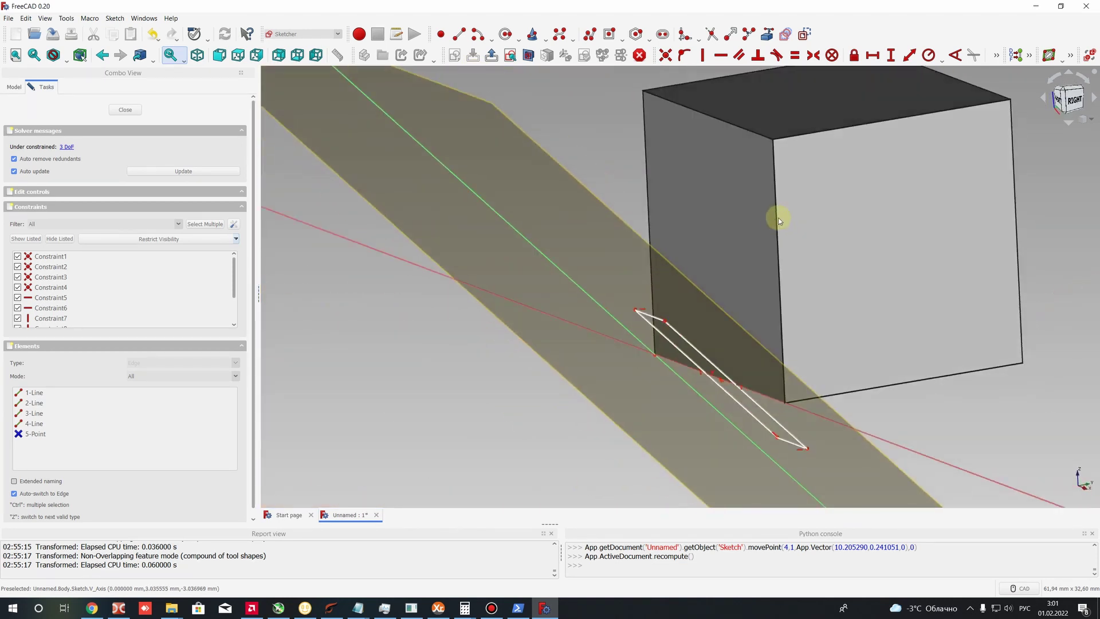
click(767, 33)
click(774, 189)
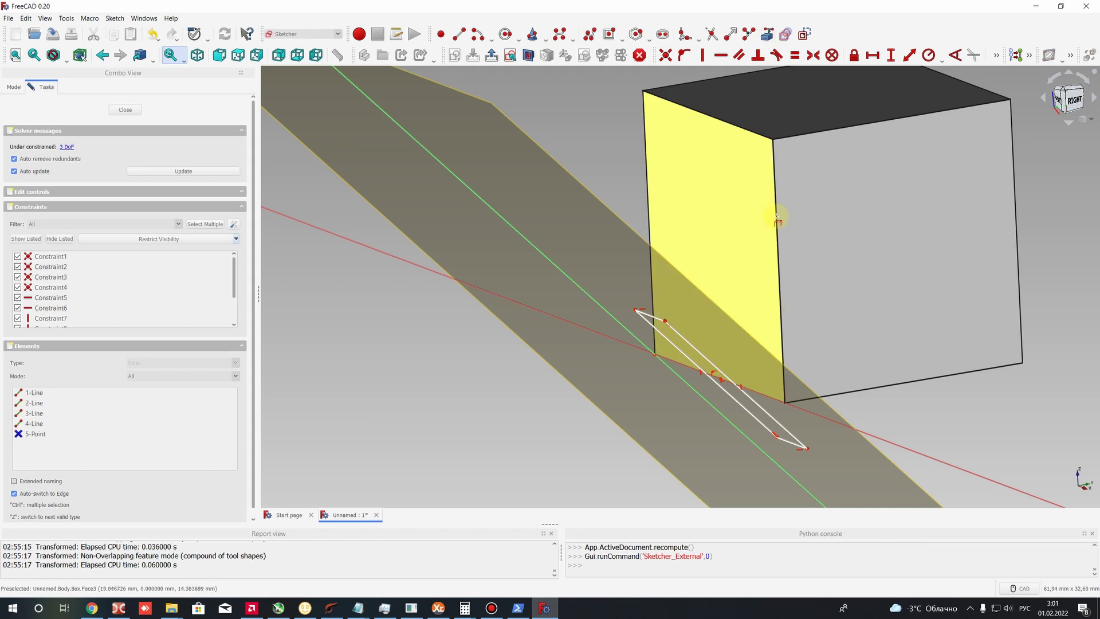
mouse_move(776, 231)
middle_down()
mouse_move(704, 240)
mouse_move(794, 192)
middle_up()
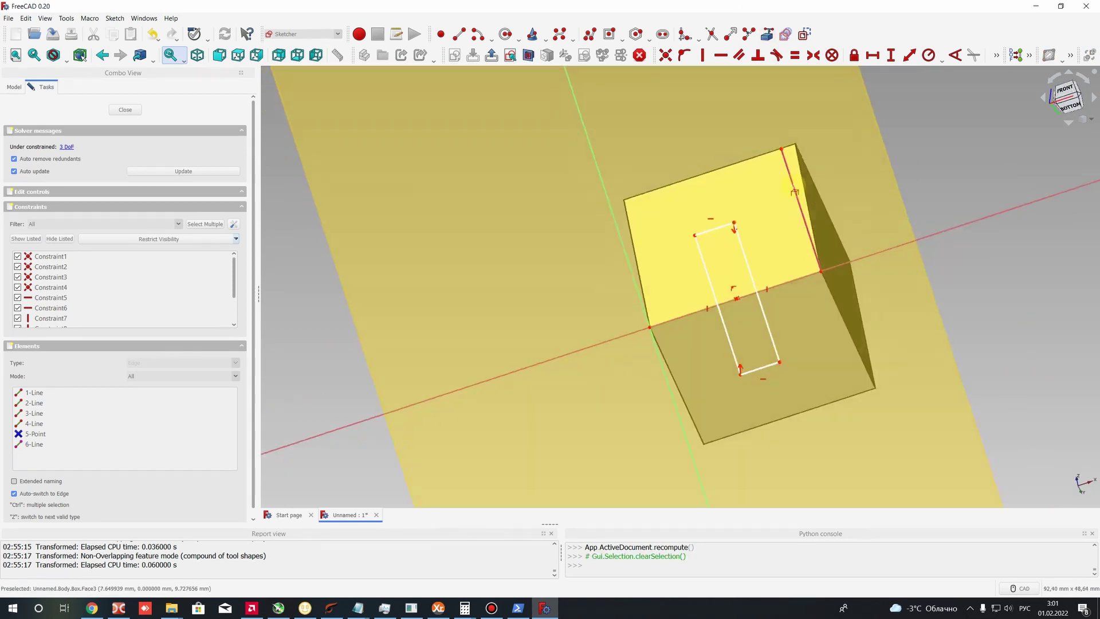
Examine from several angles how the linked cube edge projects onto the tilted sketch plane.
click(768, 34)
mouse_move(859, 127)
middle_down()
mouse_move(933, 79)
mouse_move(894, 96)
middle_up()
scroll(894, 98, down, 8)
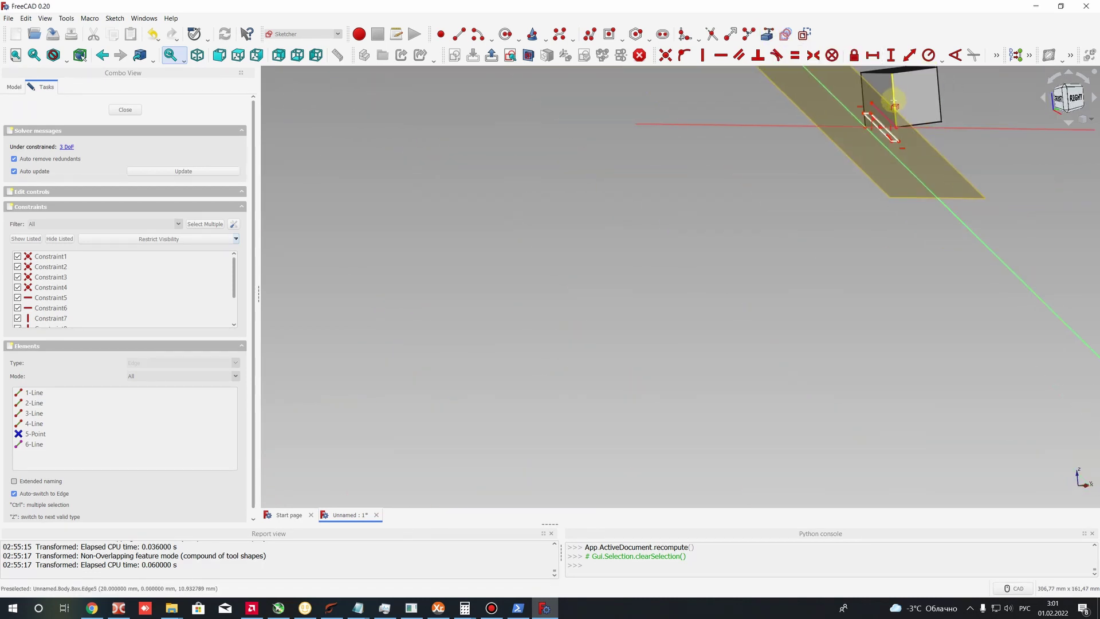
scroll(765, 248, up, 7)
scroll(641, 413, up, 5)
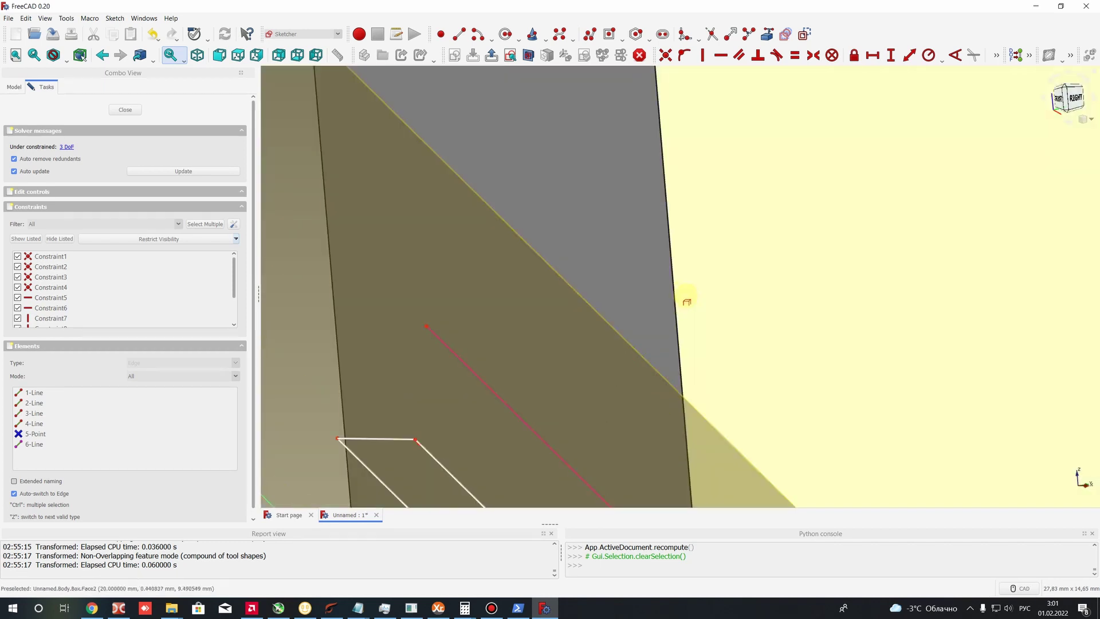
scroll(670, 290, down, 5)
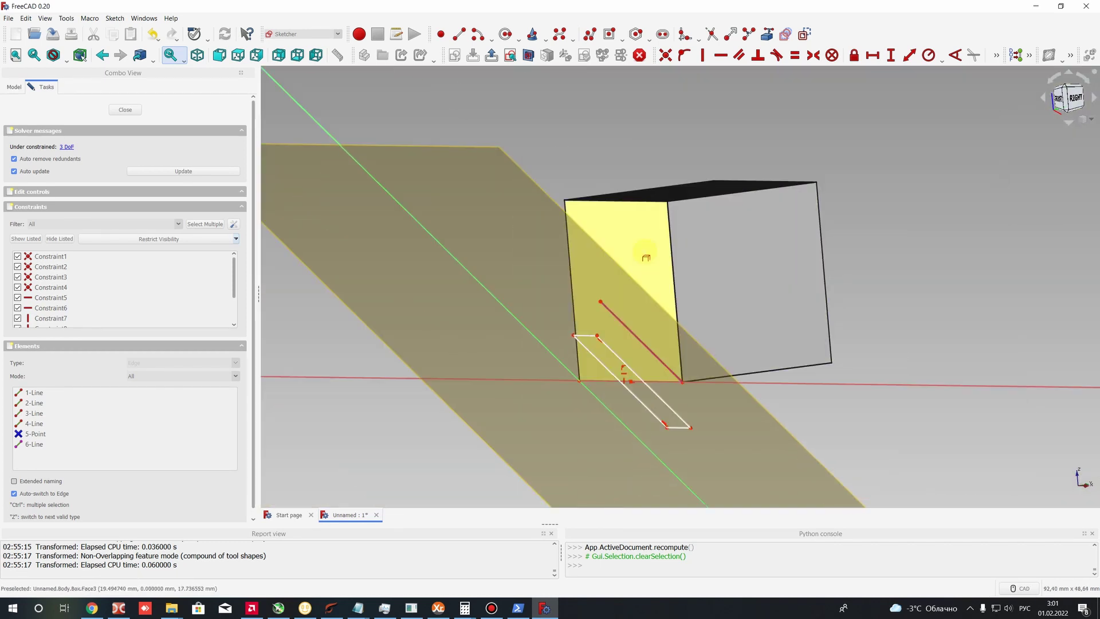
mouse_move(674, 301)
middle_down()
mouse_move(633, 295)
mouse_move(547, 368)
mouse_move(651, 277)
mouse_move(651, 403)
middle_up()
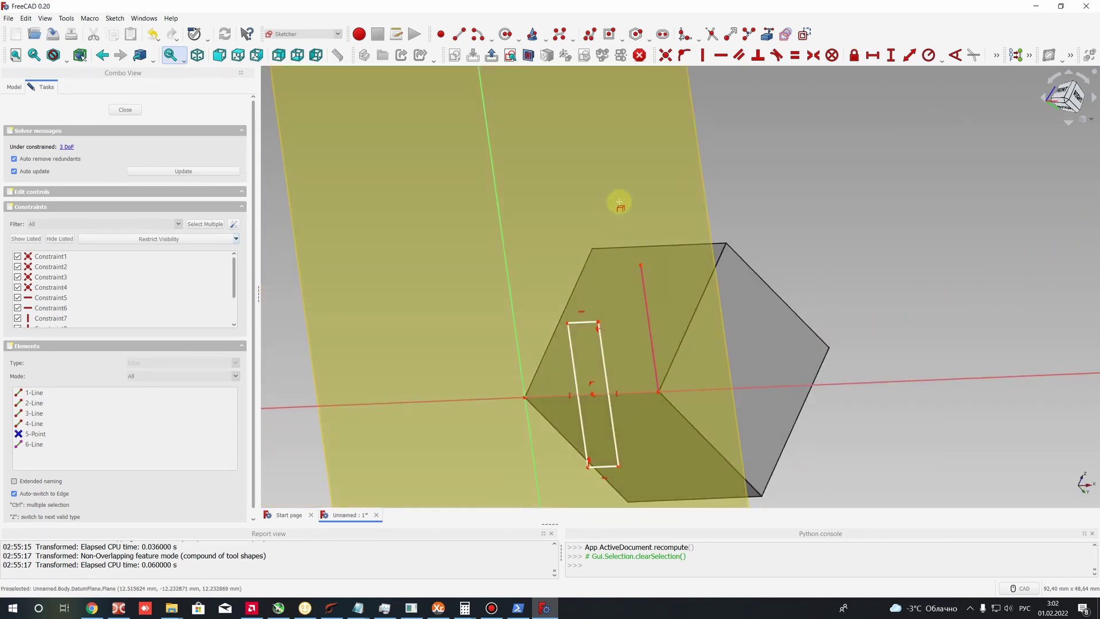
middle_drag(585, 327, 739, 275)
Constrain the origin and the linked edge's lower endpoint to be symmetric about the rectangle's centre point.
click(1069, 94)
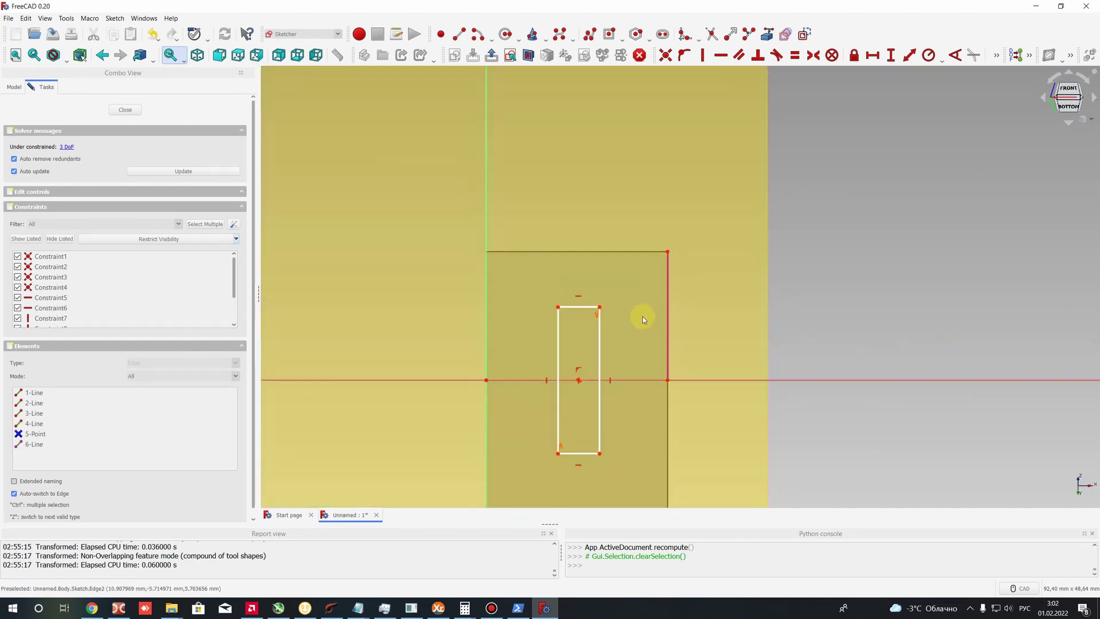
scroll(636, 343, up, 3)
click(411, 391)
click(681, 390)
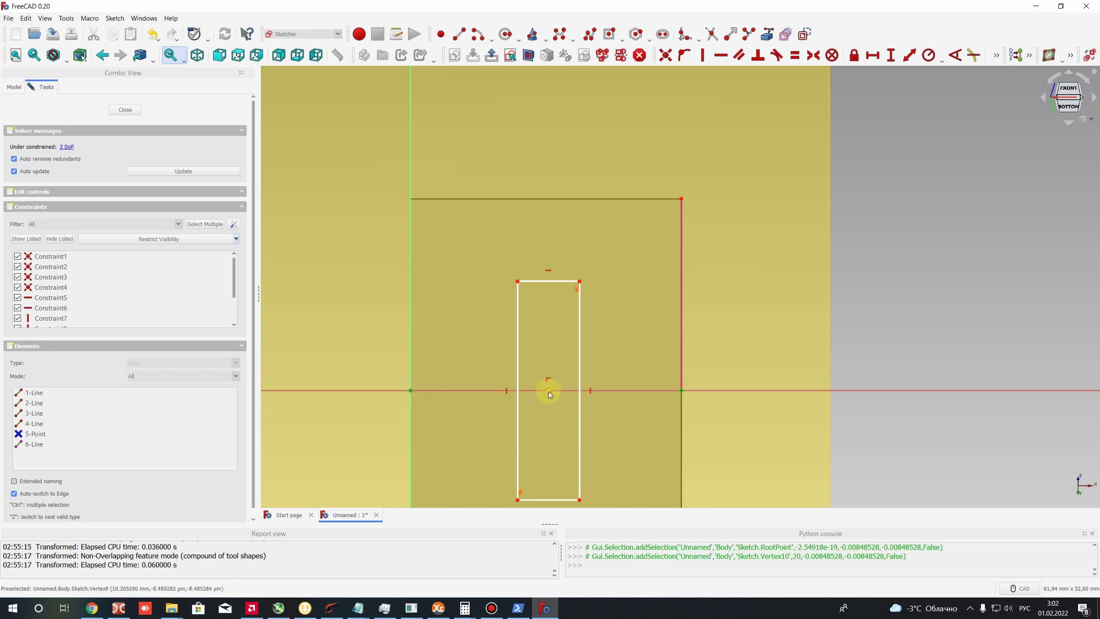
click(548, 392)
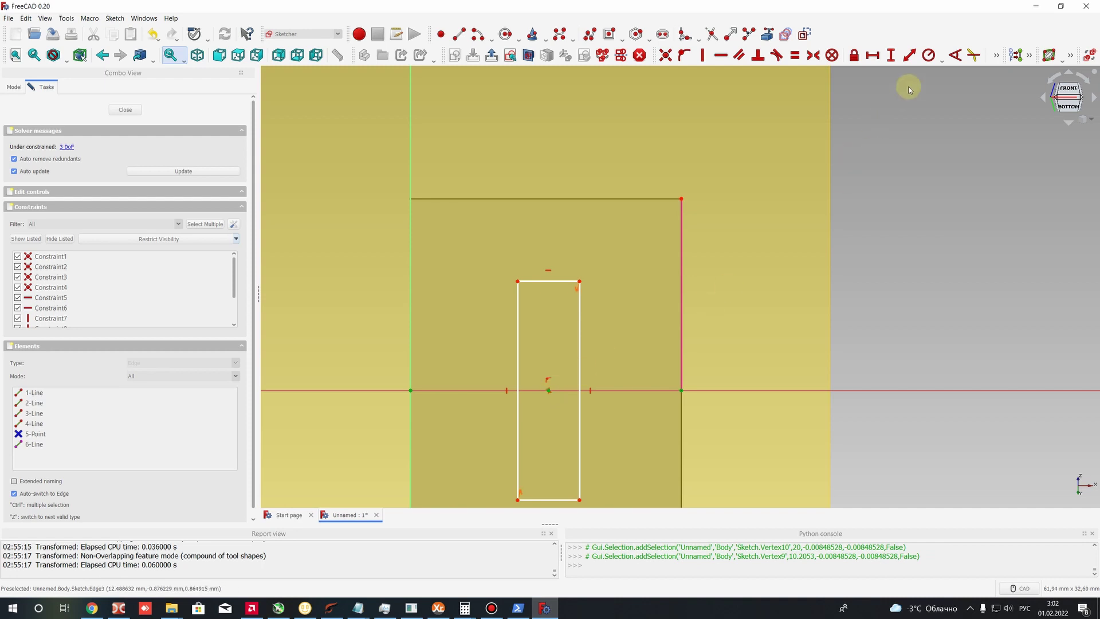
click(813, 58)
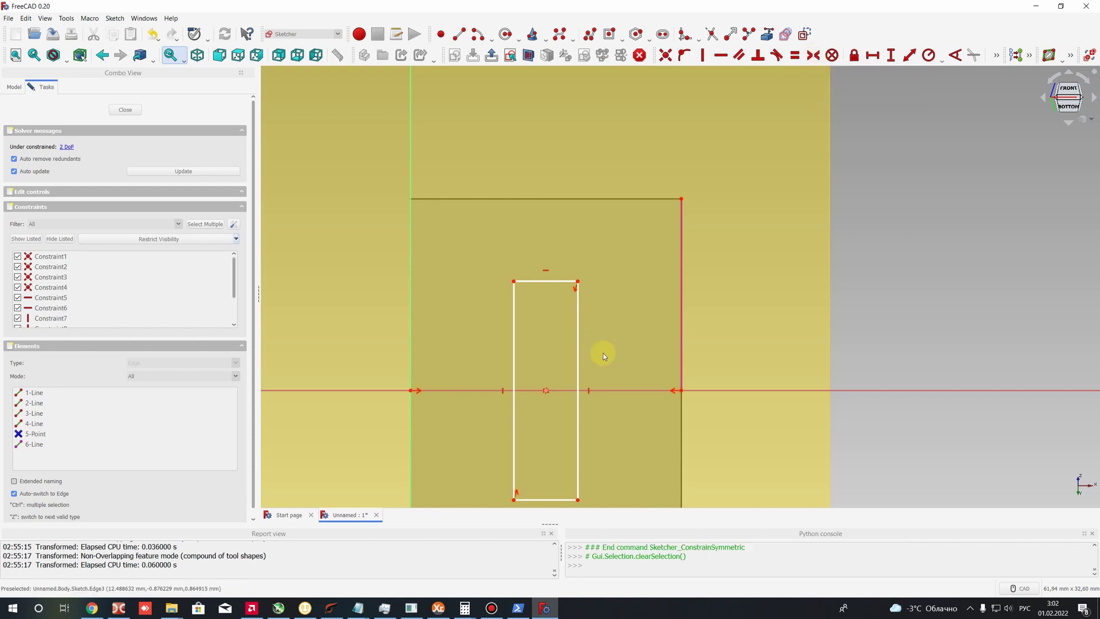
drag(559, 392, 547, 393)
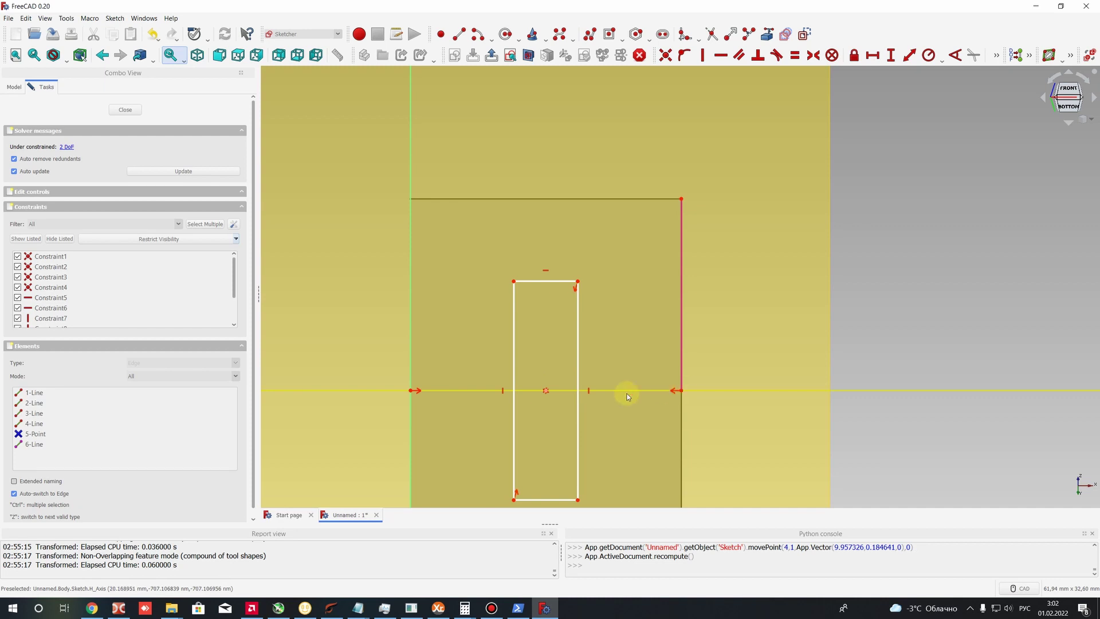
Reshape the rectangle by its upper corner and constrain the length of its top edge to 4 mm.
drag(577, 280, 584, 315)
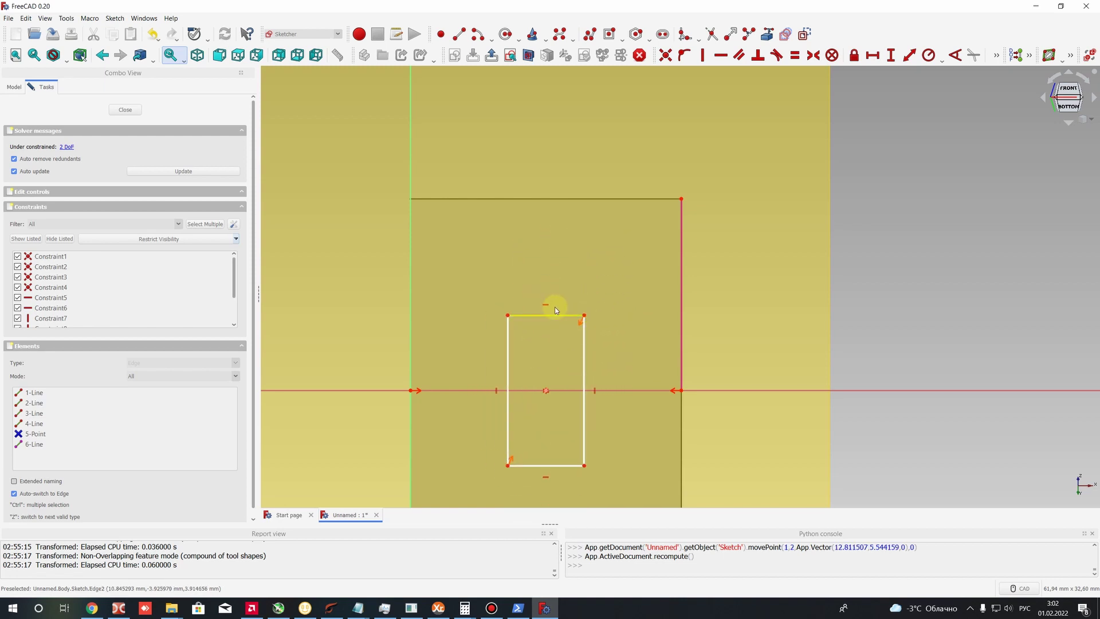
click(553, 316)
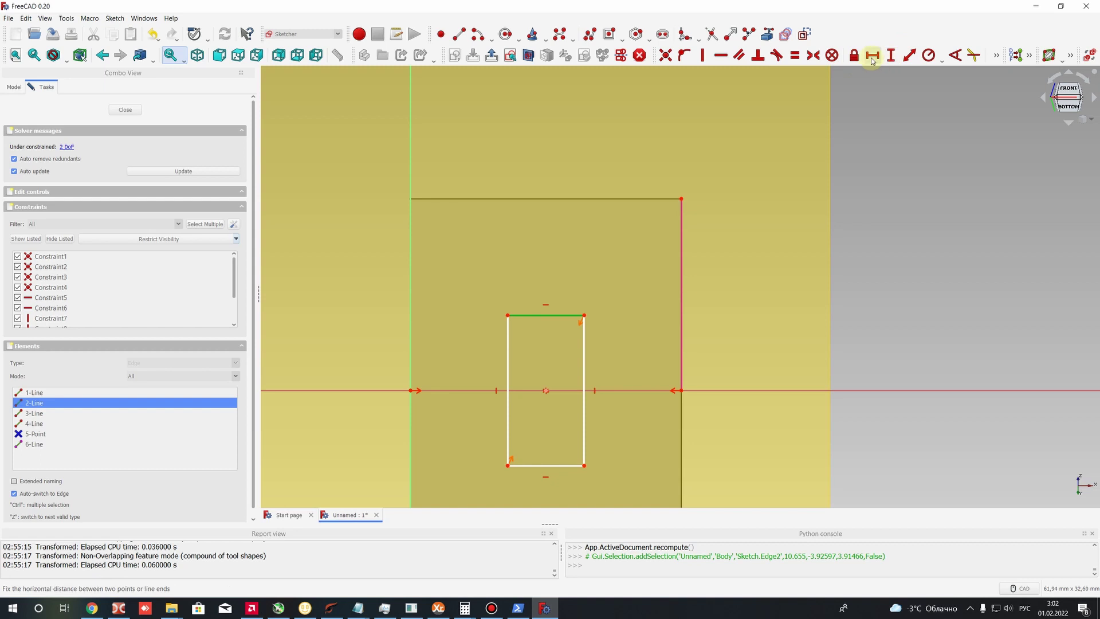
click(905, 53)
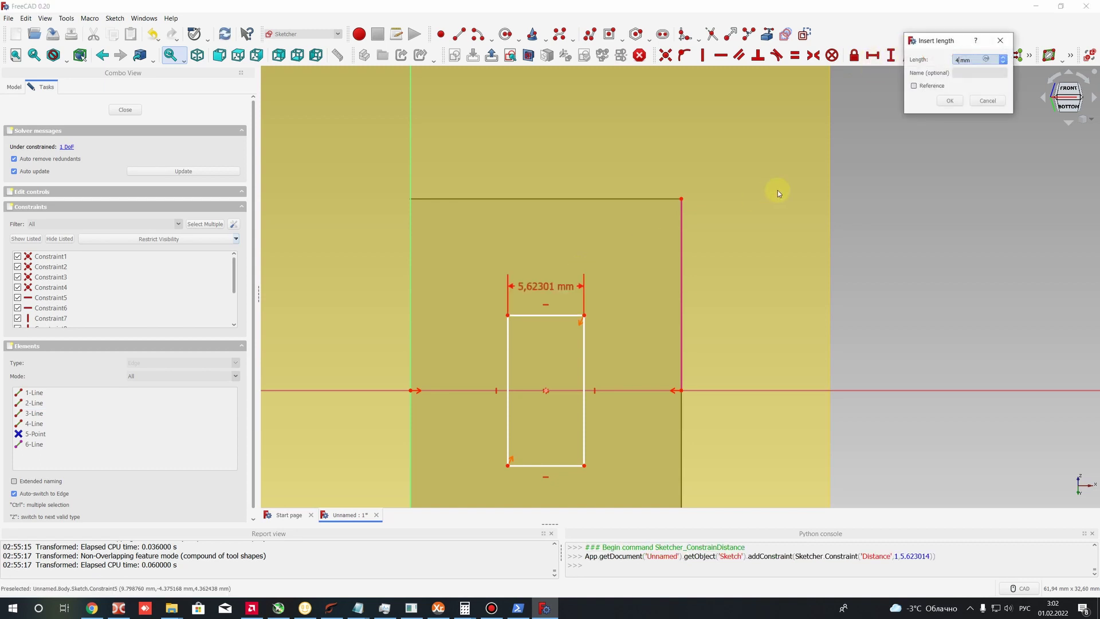
key(Return)
Stretch the rectangle vertically past the cube's outline, placing its lower corner about 19.5 mm below the horizontal axis.
scroll(549, 377, down, 2)
scroll(546, 399, down, 4)
scroll(573, 344, up, 4)
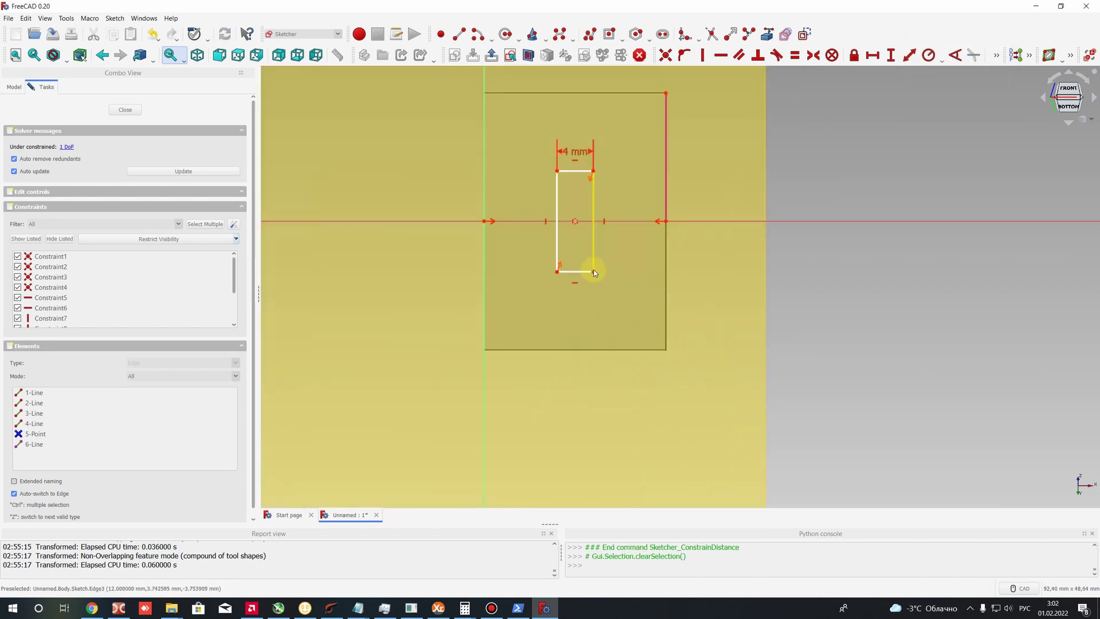
drag(596, 313, 594, 403)
scroll(580, 256, up, 3)
scroll(582, 133, down, 6)
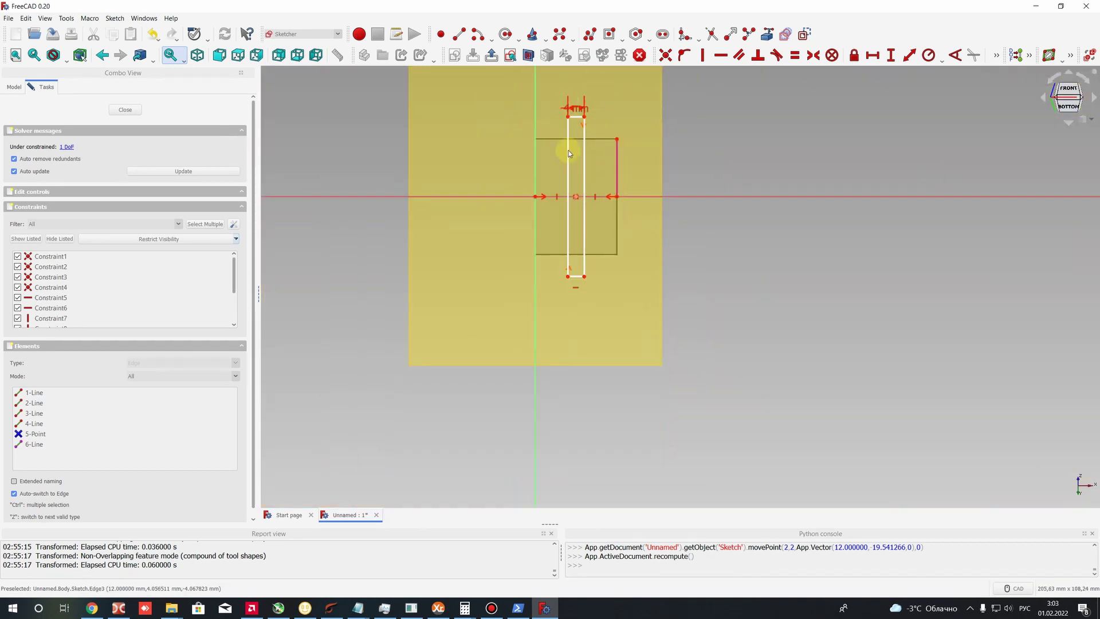
Extend the rectangle's lower edge farther below the cube's outline and close the sketch.
drag(586, 258, 576, 299)
click(124, 110)
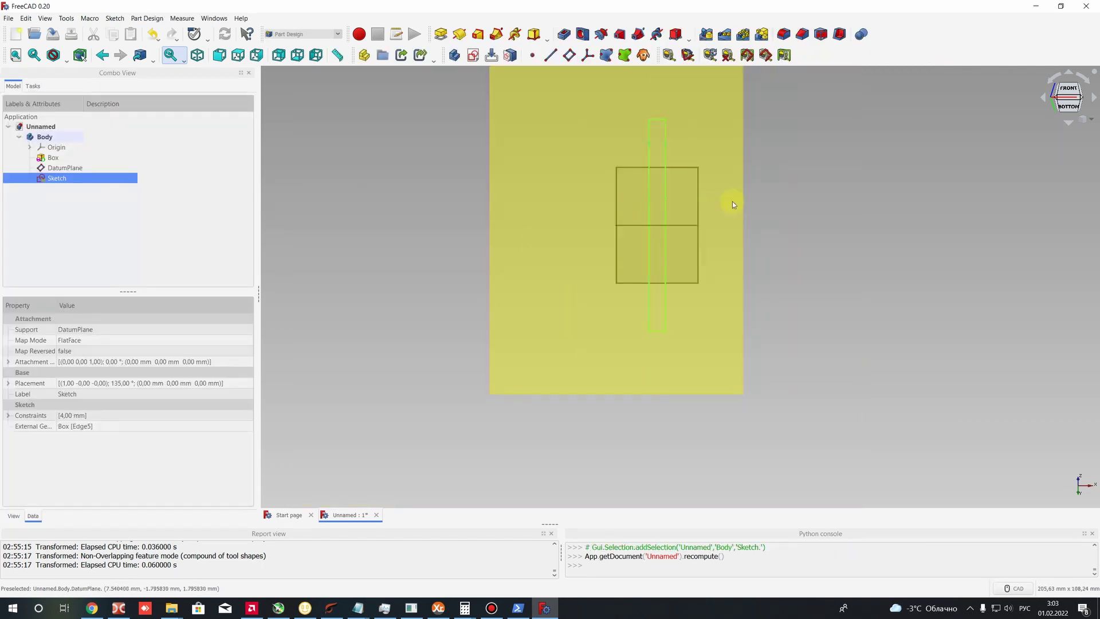
middle_drag(877, 232, 776, 146)
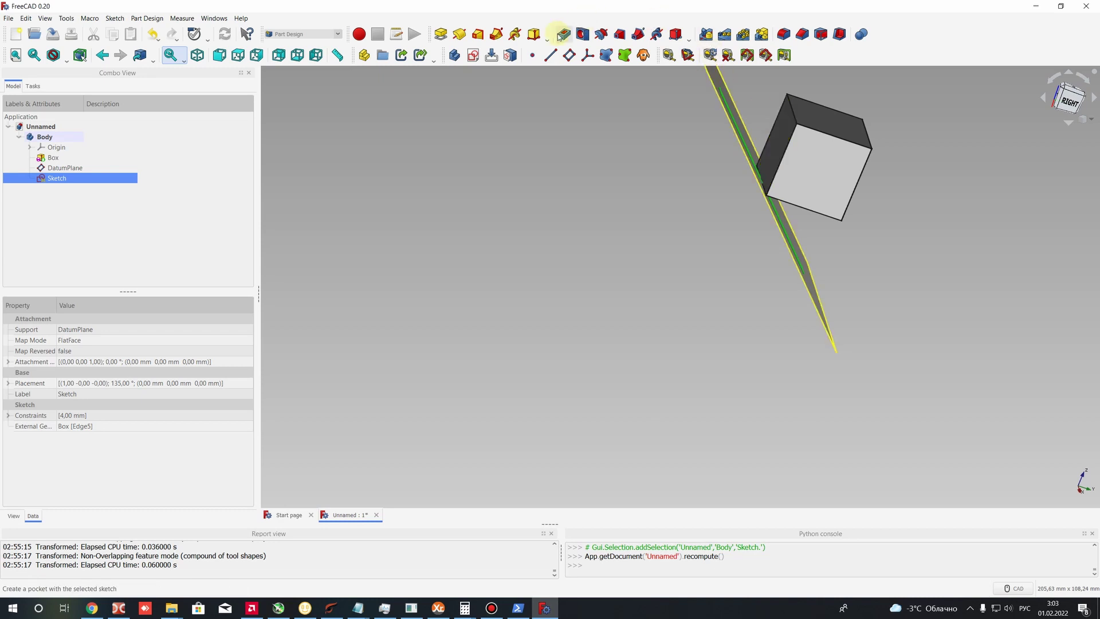
middle_drag(762, 164, 625, 177)
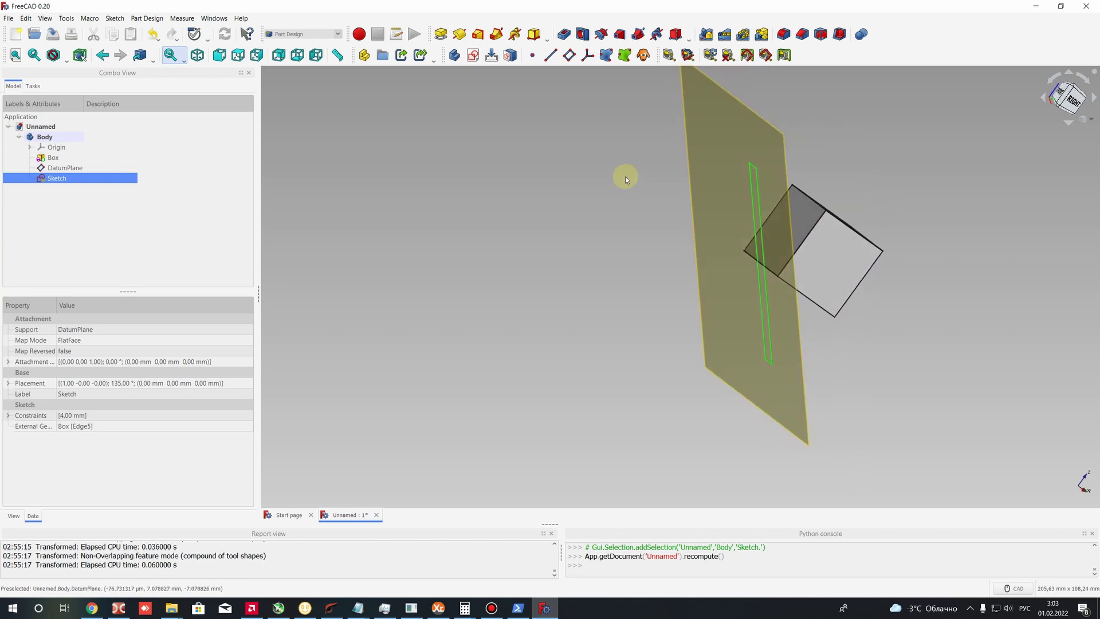
Hide the datum plane, keeping the cube and the sketch displayed.
click(67, 167)
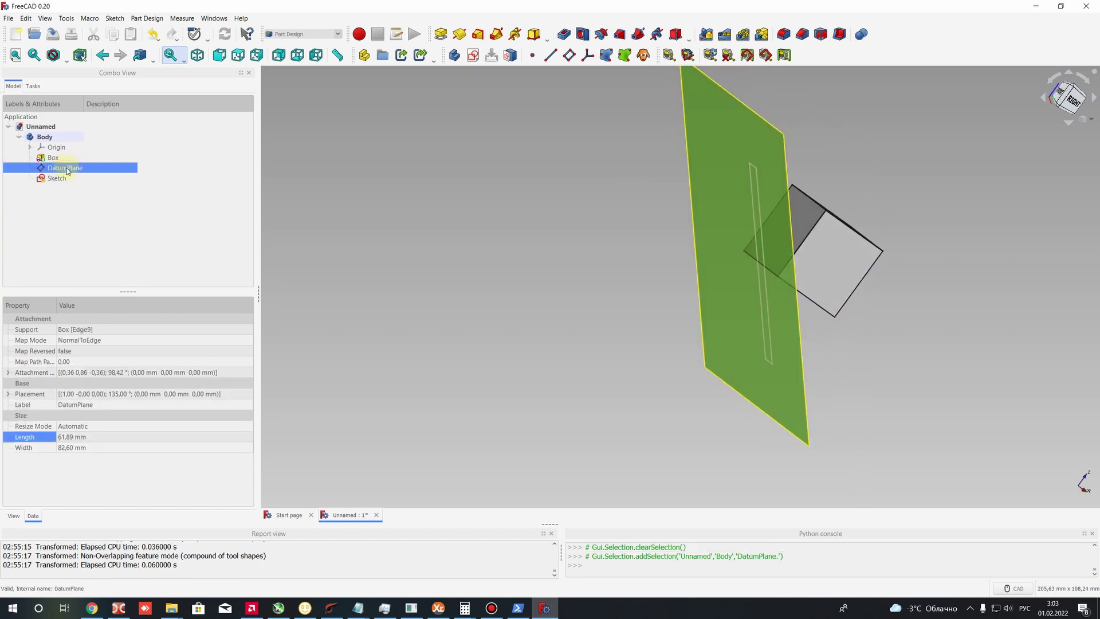
key(space)
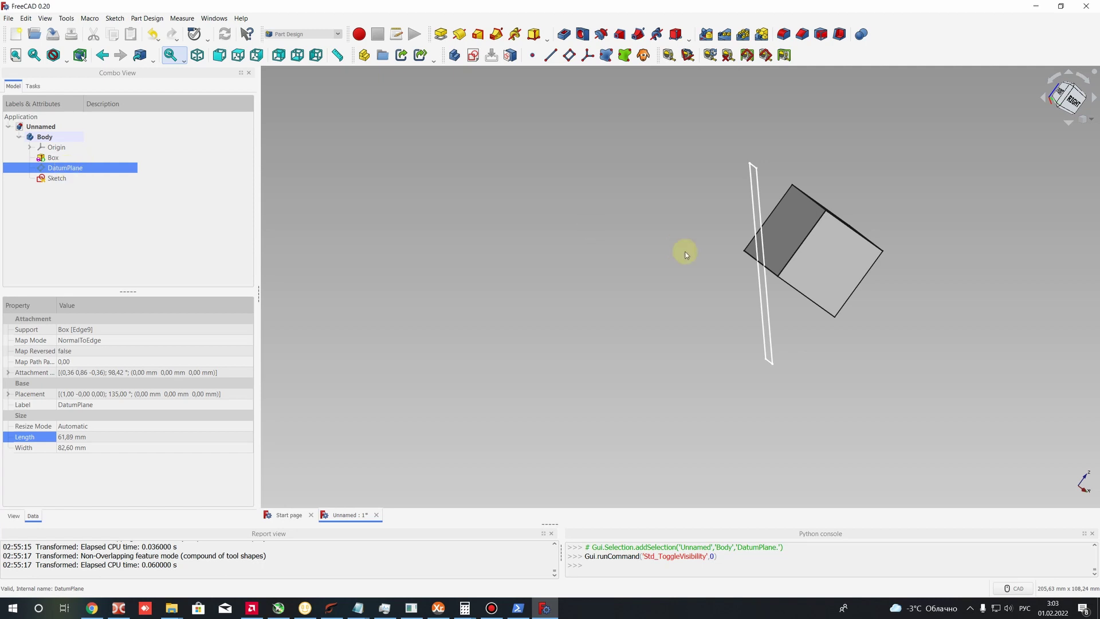
middle_drag(790, 309, 515, 275)
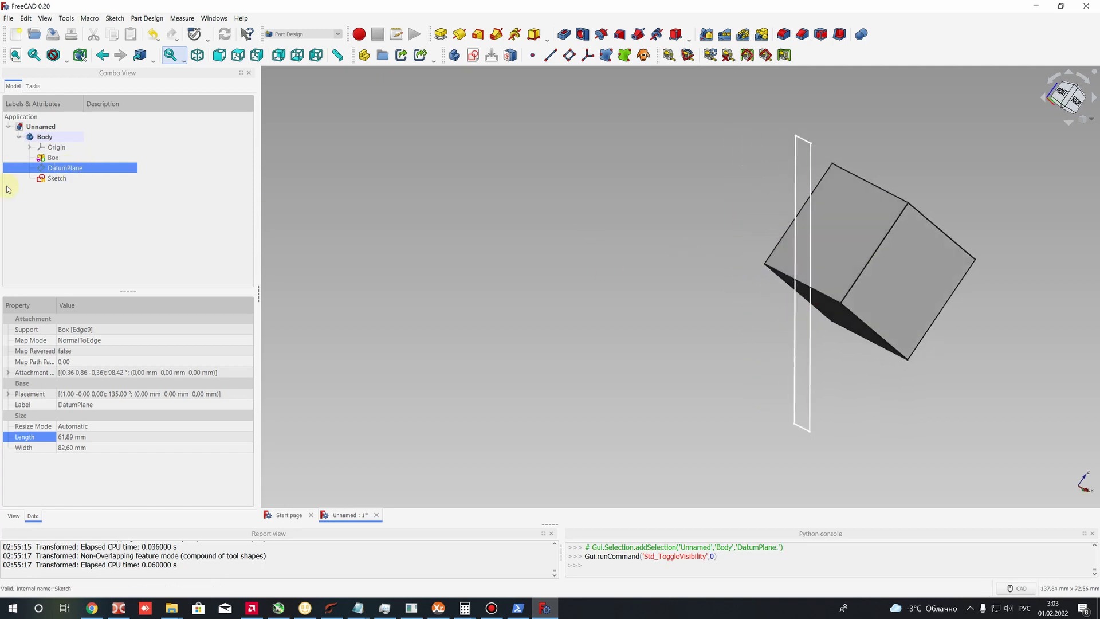
Cut a Pocket from the rectangle sketch into the cube with a length of 7 mm.
click(60, 177)
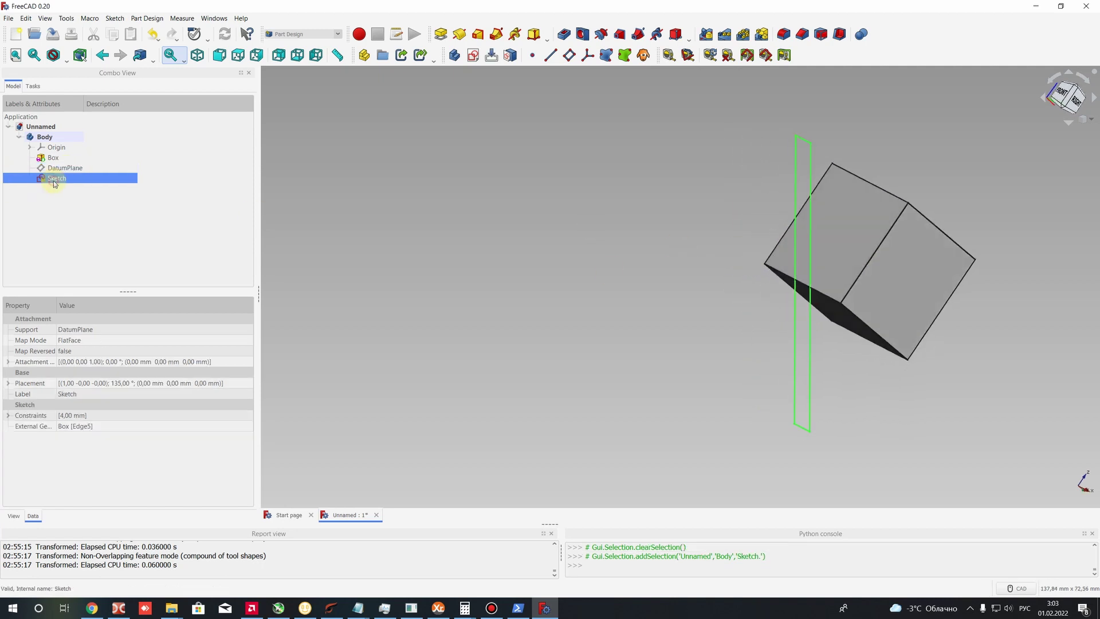
click(566, 35)
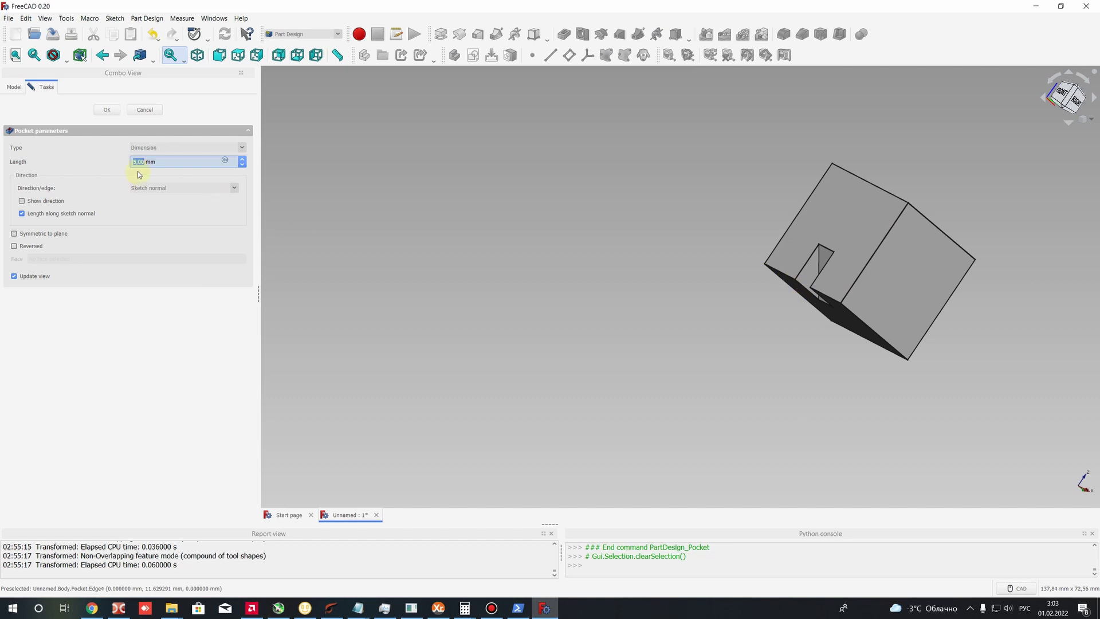
scroll(526, 177, up, 2)
scroll(893, 297, up, 2)
scroll(1050, 357, down, 3)
scroll(1050, 357, up, 4)
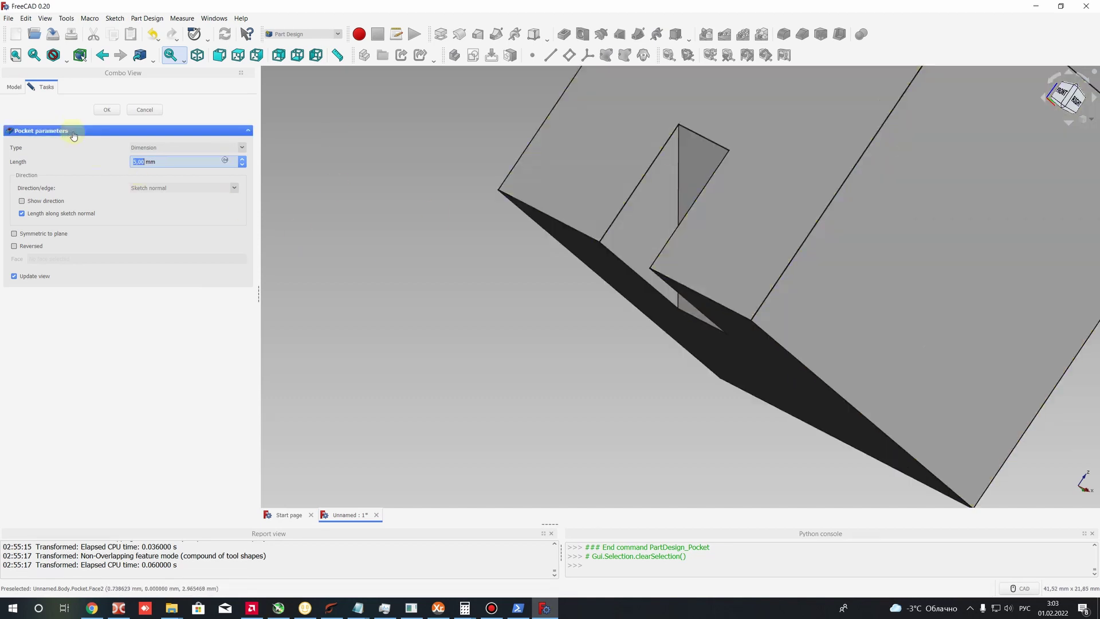
scroll(724, 155, down, 2)
click(133, 163)
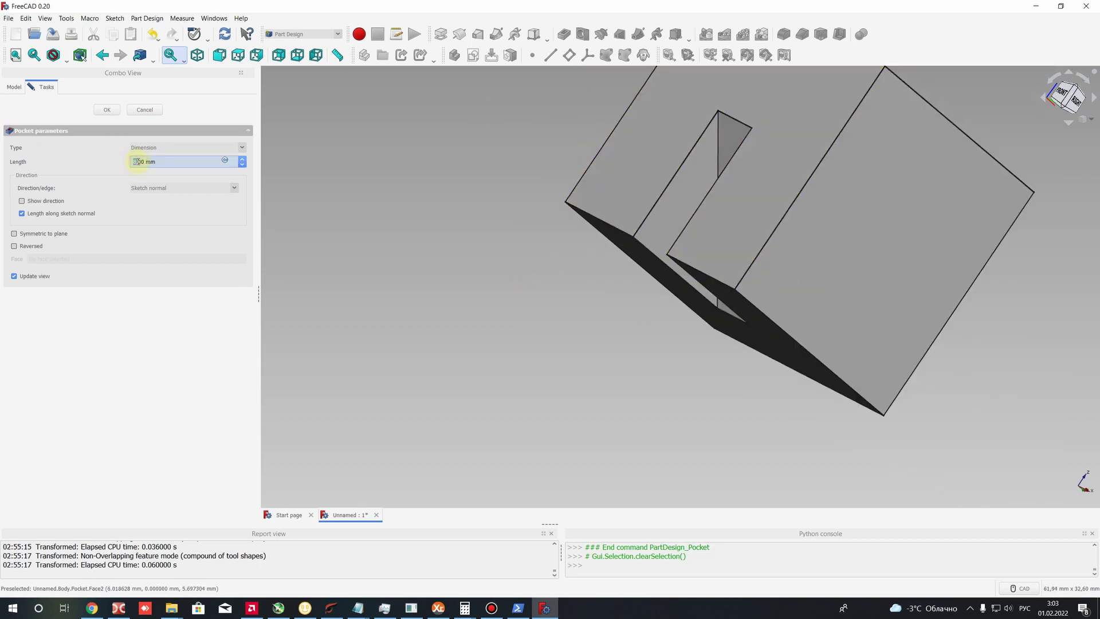
text(7)
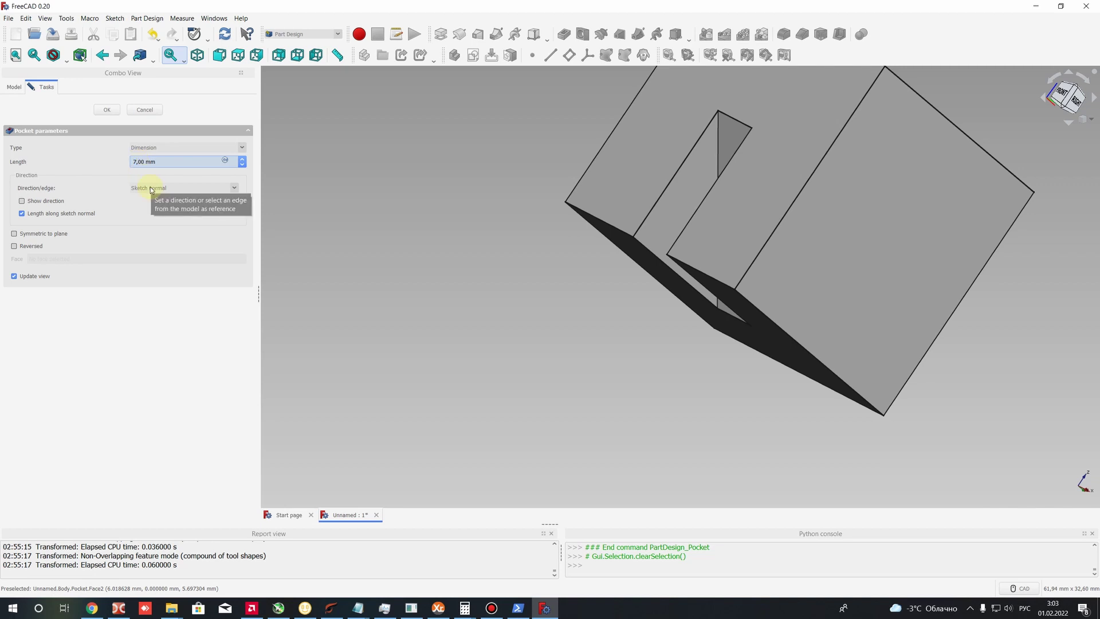
key(Return)
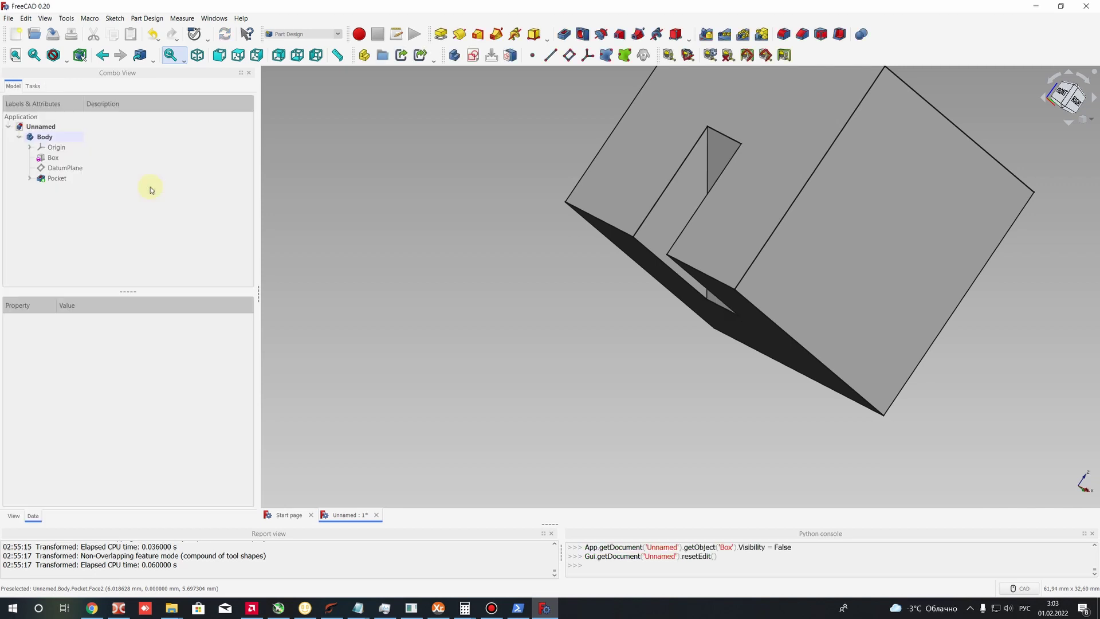
Fillet the two long inner edges of the pocket's slanted face with a 1 mm radius.
click(51, 181)
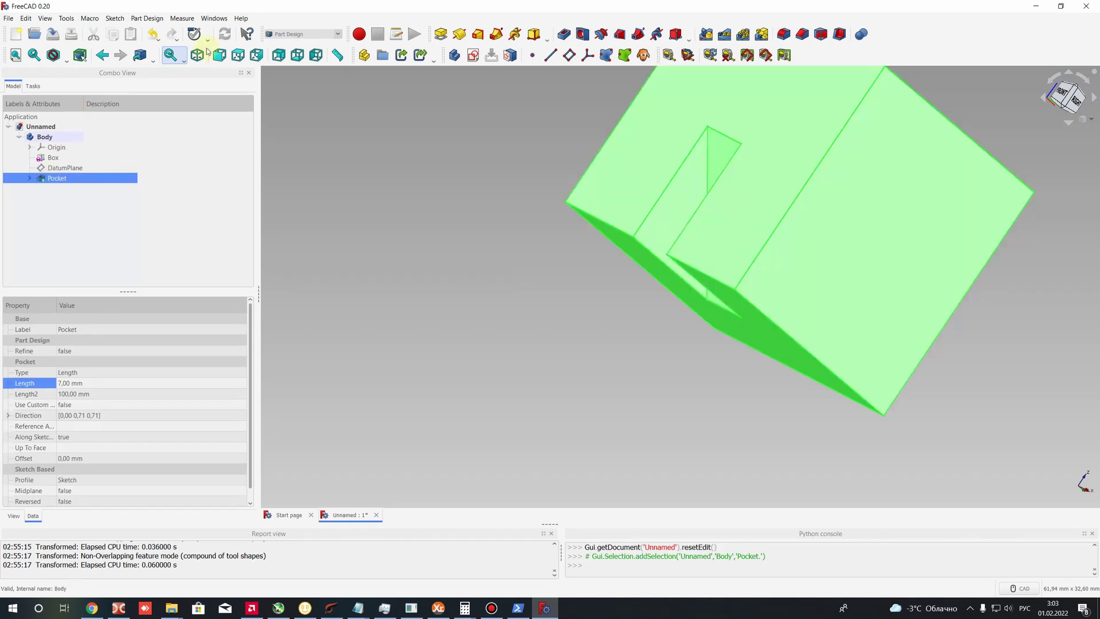
click(356, 218)
middle_drag(552, 287, 601, 208)
click(592, 203)
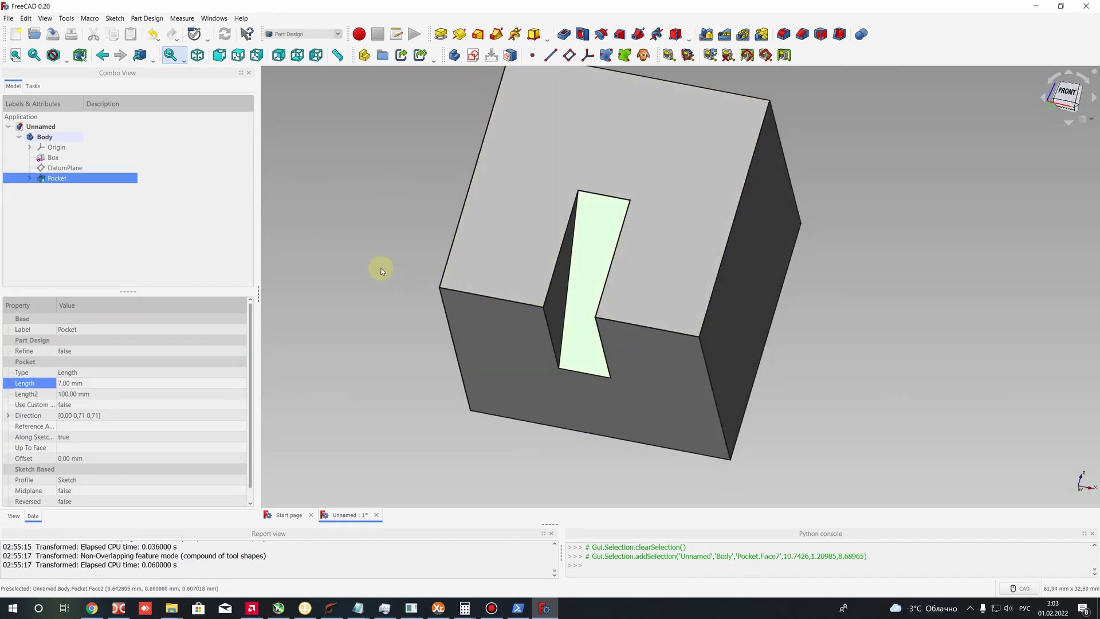
scroll(381, 265, up, 5)
middle_drag(474, 294, 699, 255)
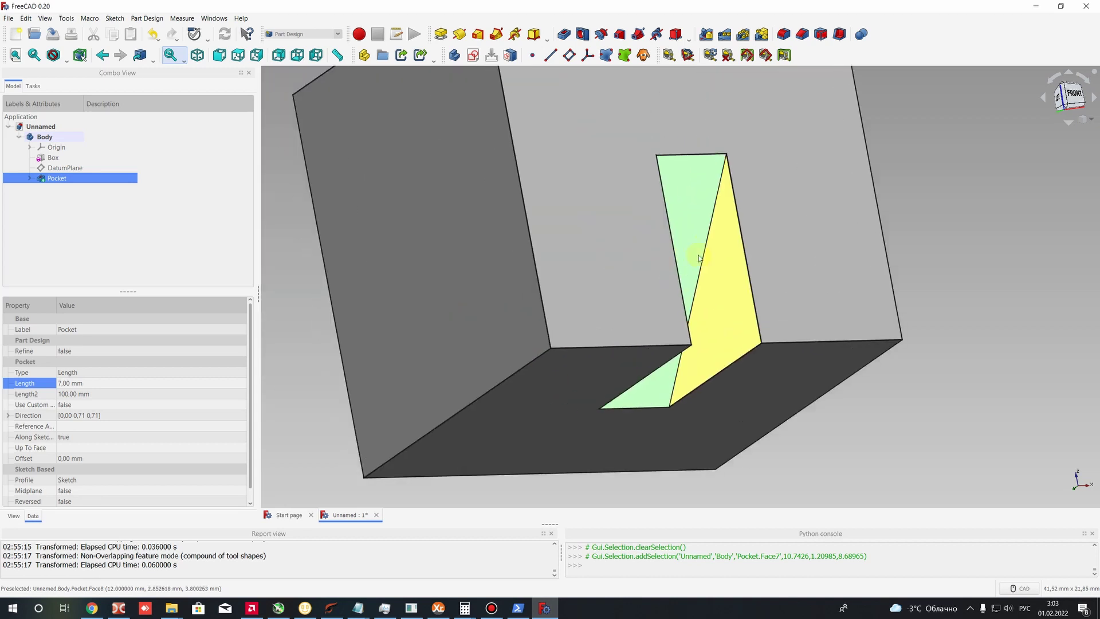
click(713, 222)
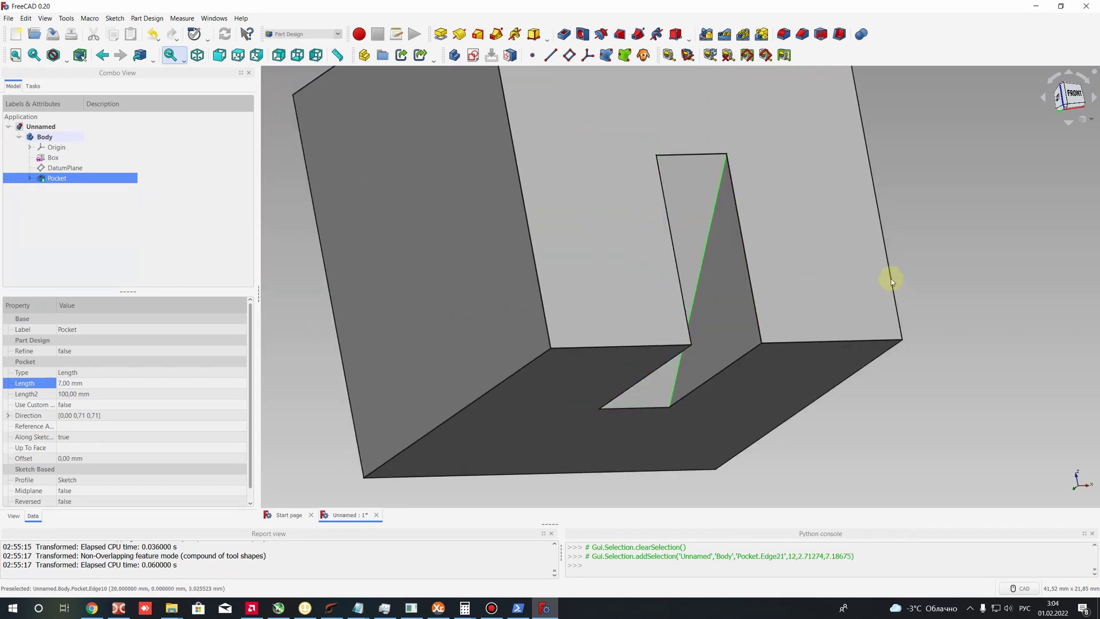
middle_drag(835, 271, 792, 242)
ctrl+click(713, 251)
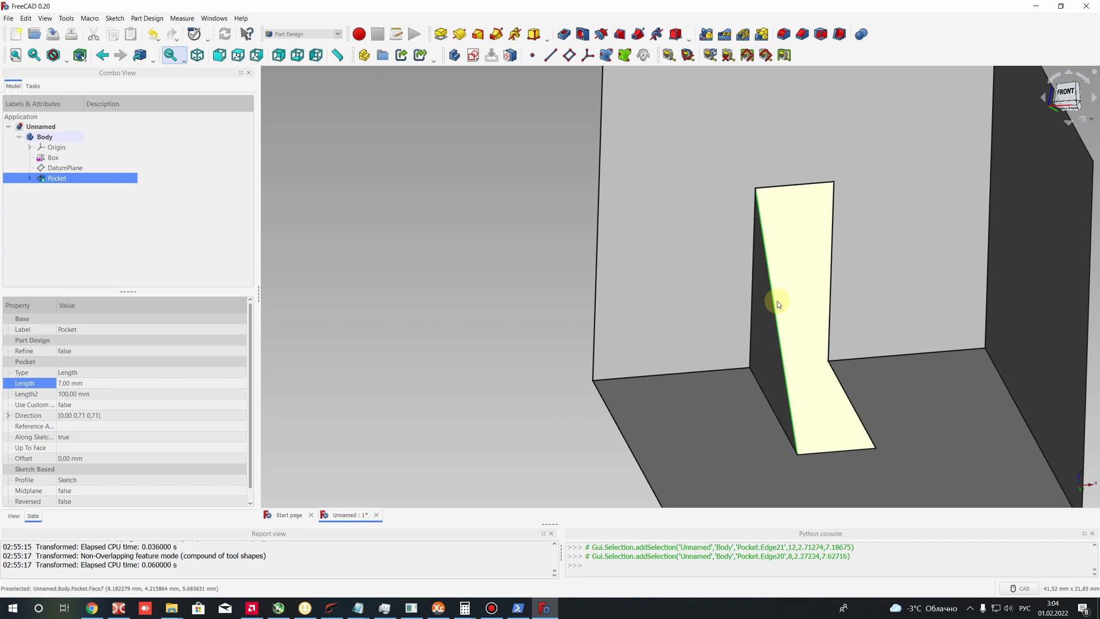
middle_drag(801, 280, 752, 3)
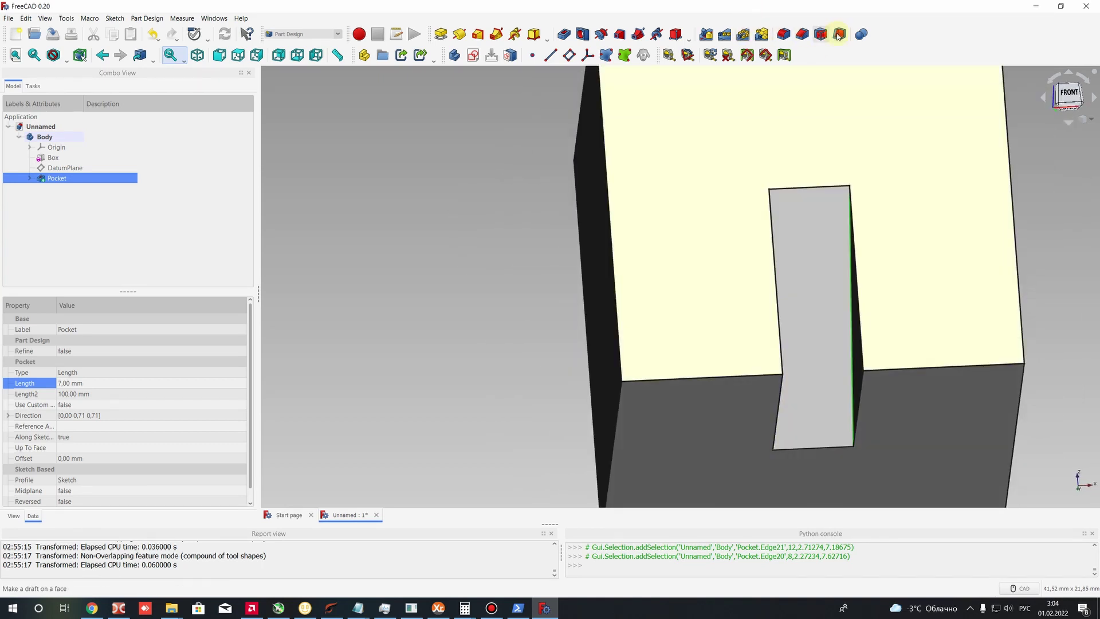
click(784, 35)
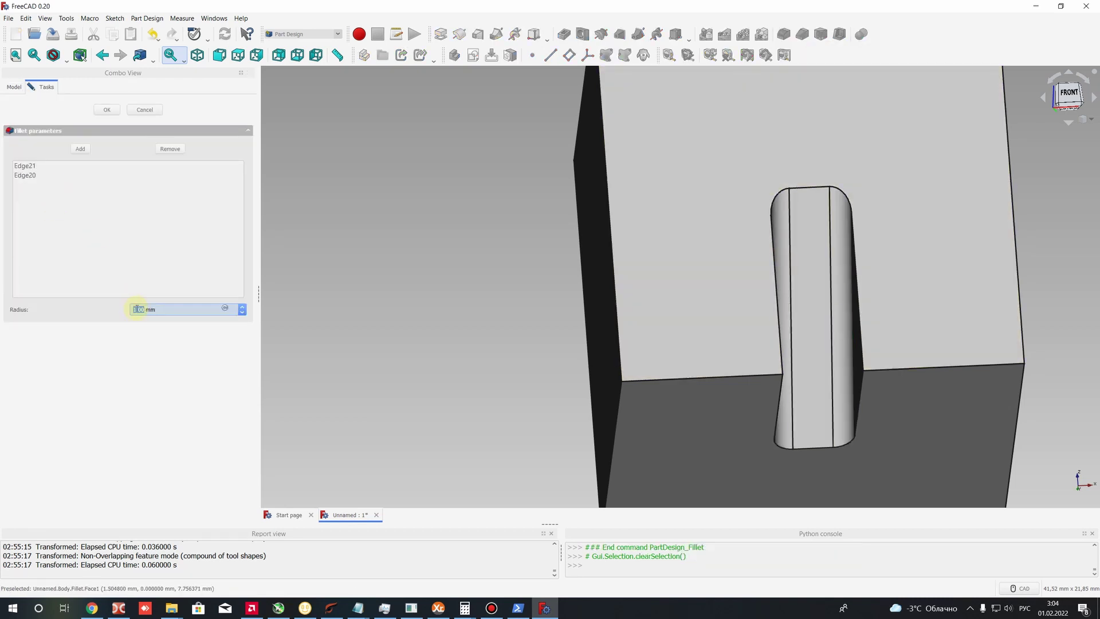
click(106, 109)
Start a Thickness feature on the filleted body with the cube's top, back and both side faces as the open faces.
middle_drag(732, 247, 665, 290)
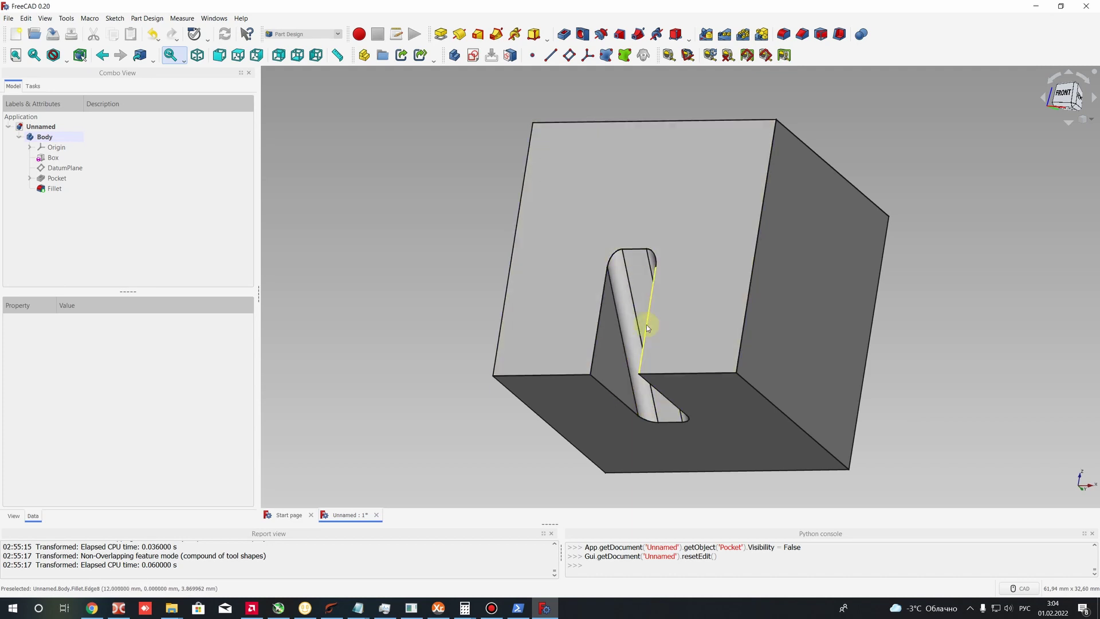
middle_drag(695, 277, 722, 285)
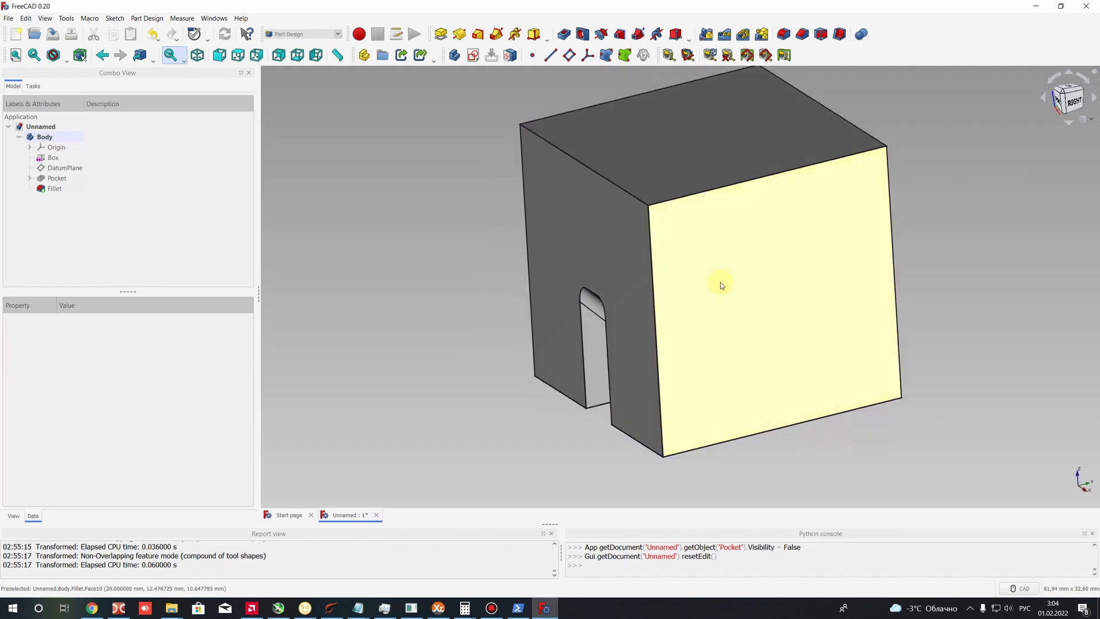
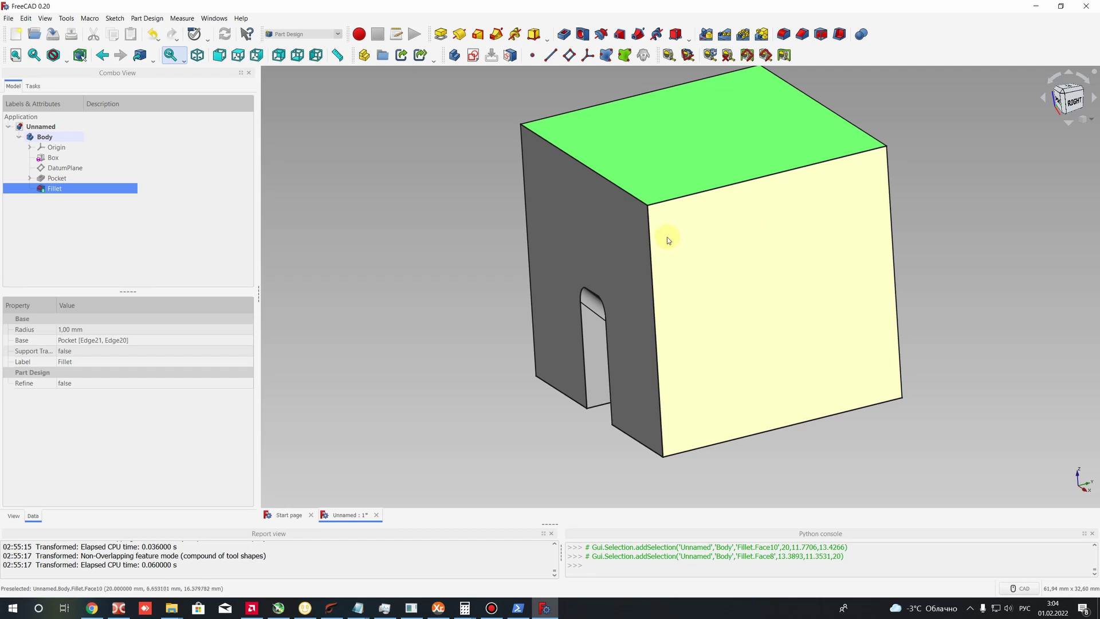
middle_drag(665, 128, 528, 94)
middle_drag(621, 225, 801, 367)
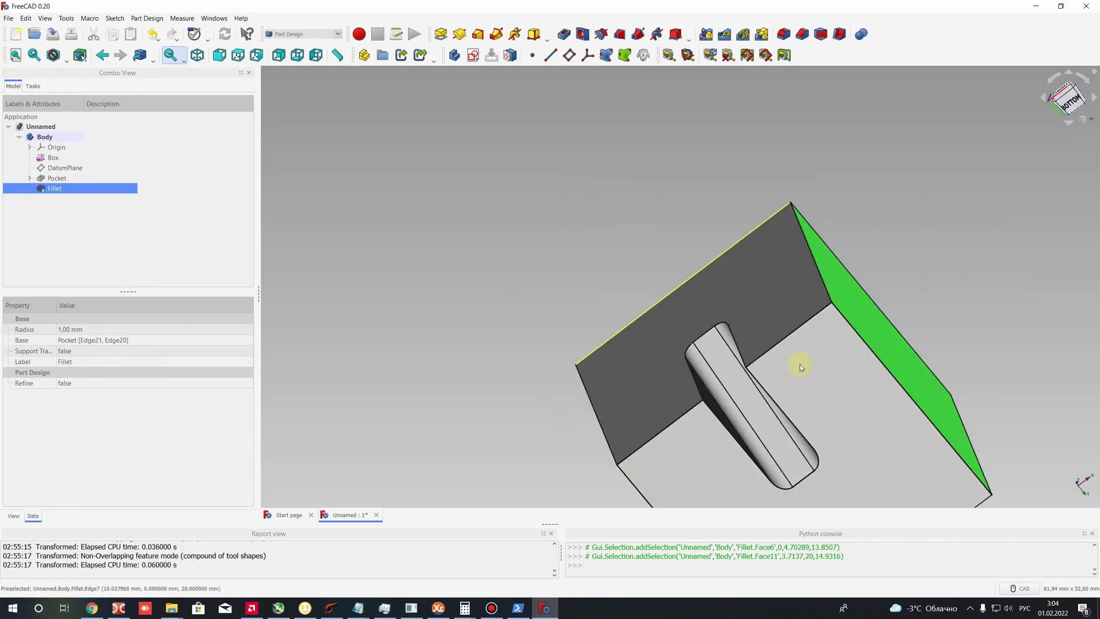
scroll(801, 367, down, 5)
scroll(796, 169, up, 4)
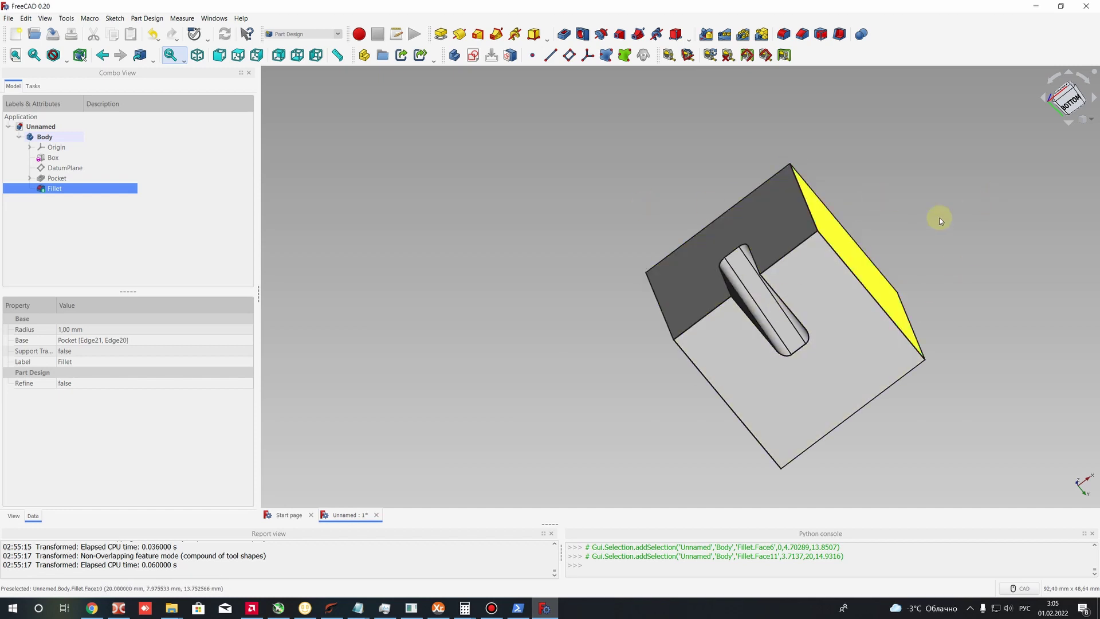
middle_drag(940, 220, 937, 89)
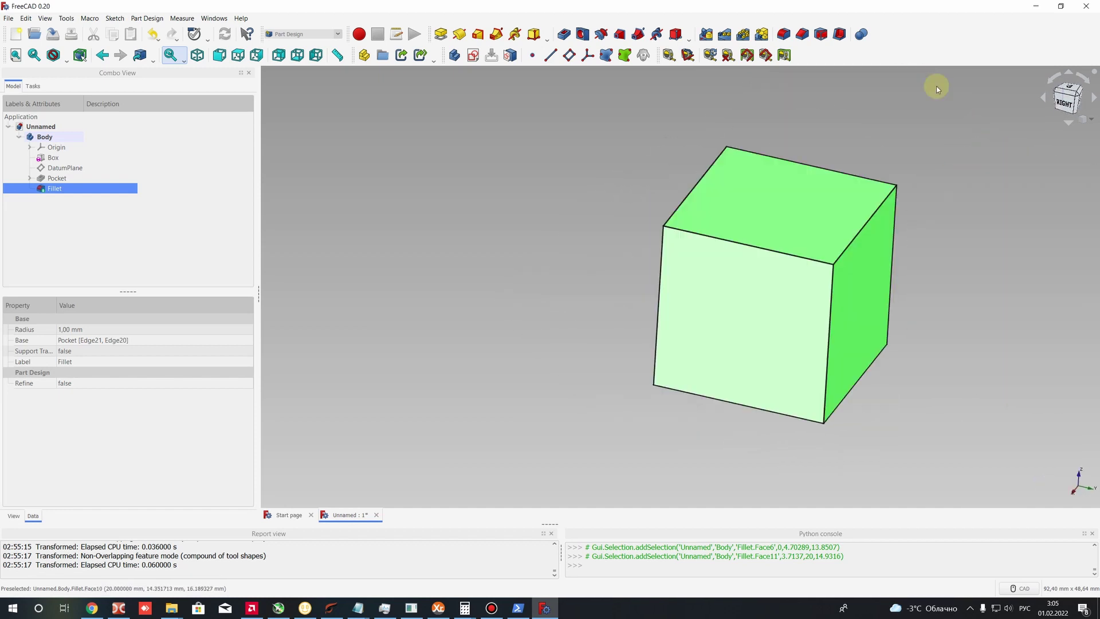
click(839, 36)
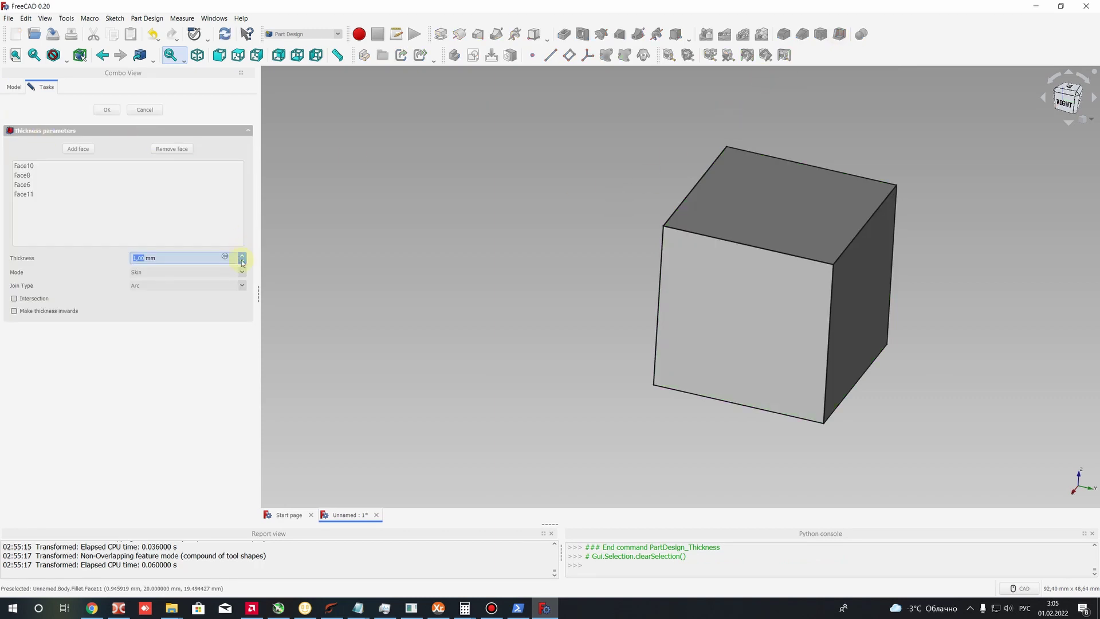
Try lowering the shell's thickness to 0.5 mm and raising it back to 1 mm.
click(242, 262)
click(242, 262)
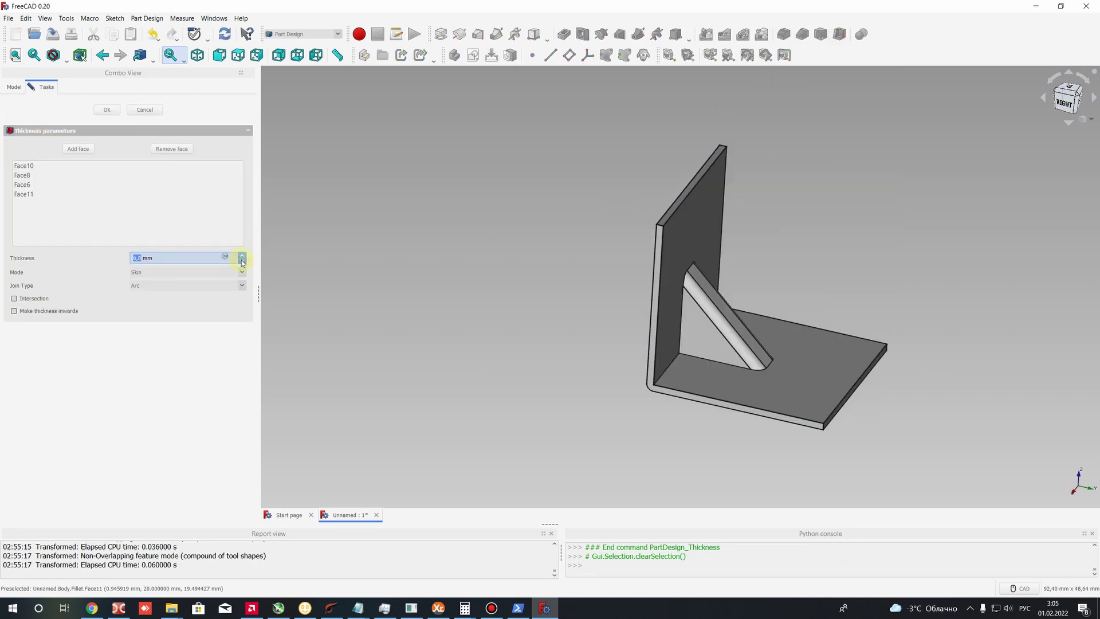
click(242, 261)
click(242, 261)
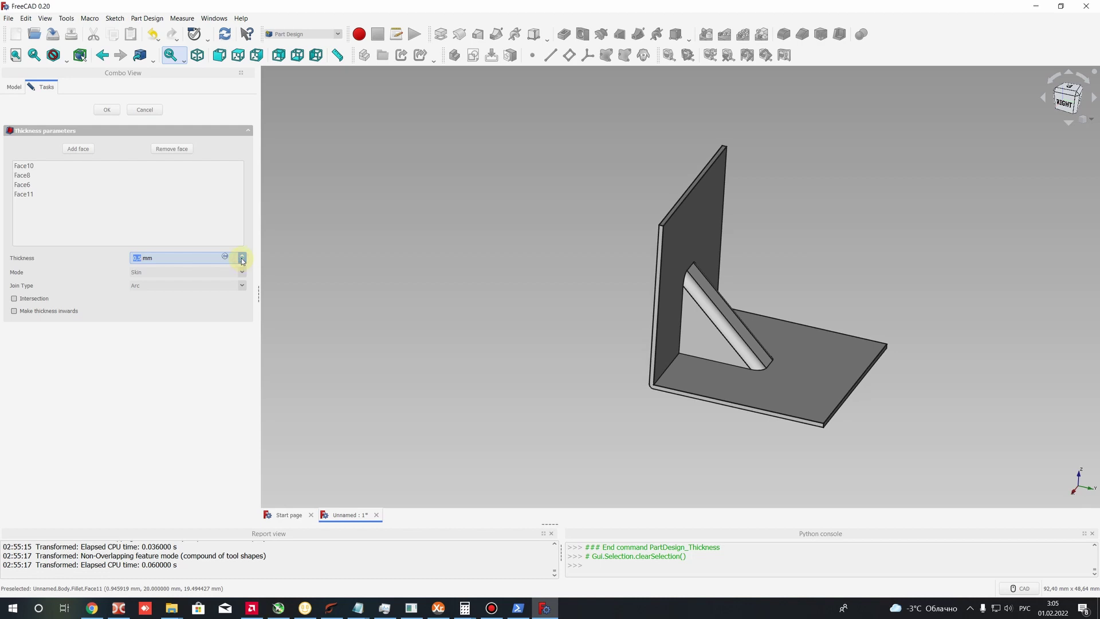
scroll(674, 232, up, 5)
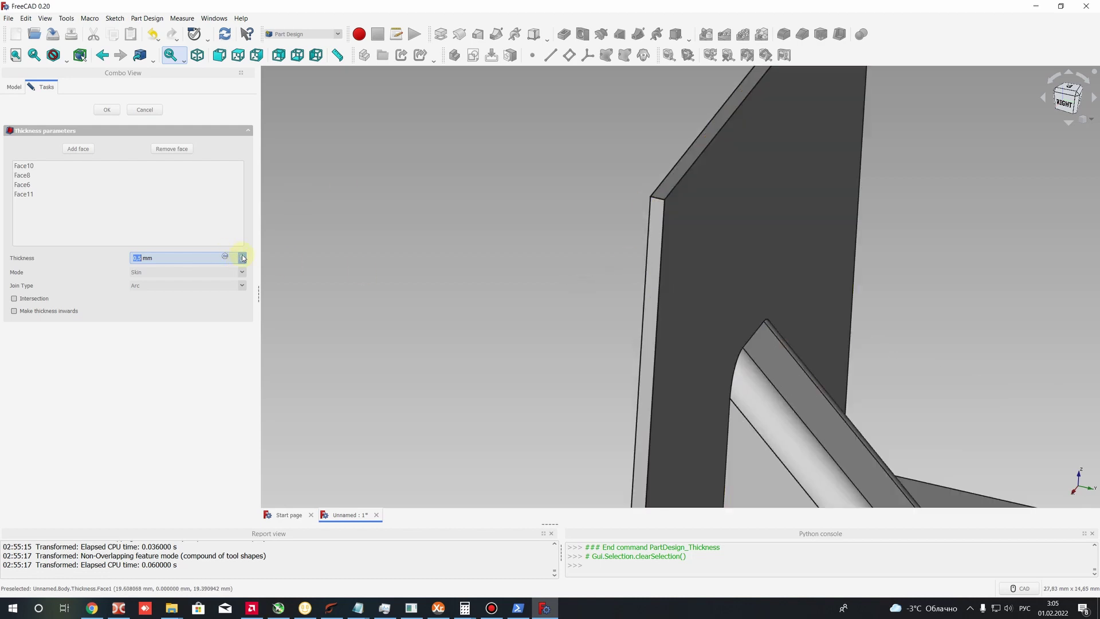
click(242, 256)
click(242, 256)
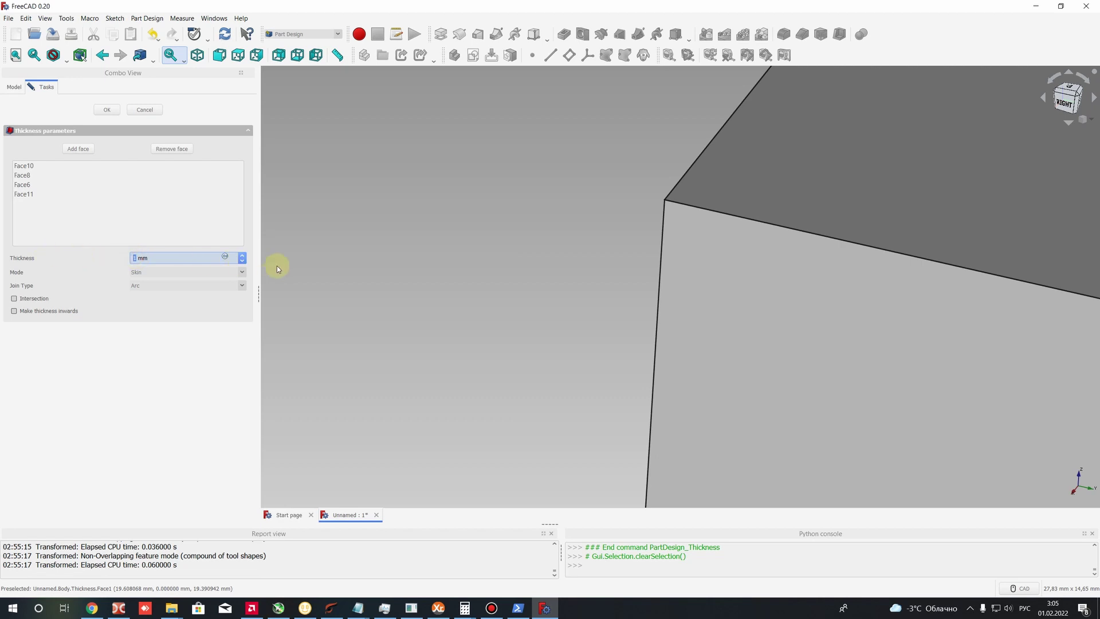
Set the shell's thickness to 0.9 mm and check the rib's rounded end from behind the upright wall.
scroll(700, 277, down, 5)
scroll(783, 315, up, 2)
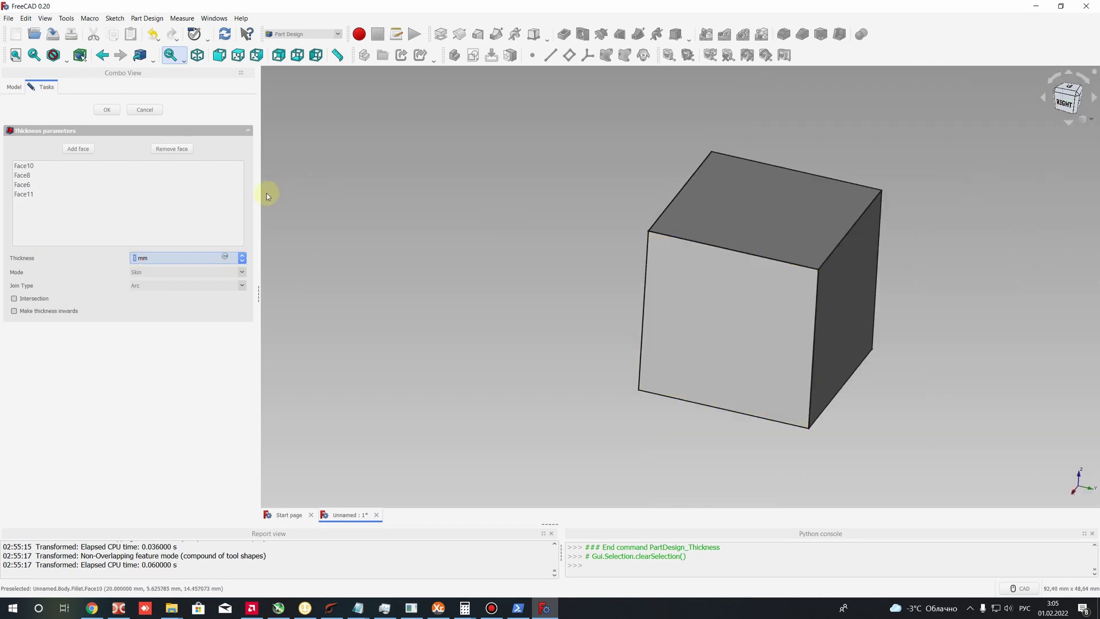
click(242, 261)
scroll(659, 258, up, 4)
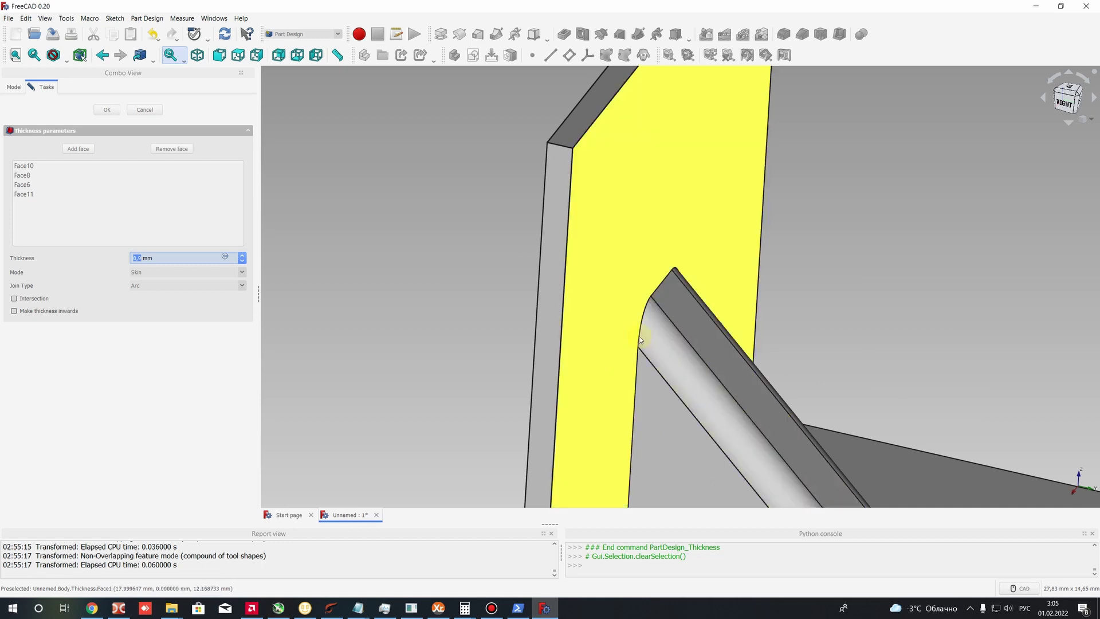
scroll(680, 395, down, 5)
scroll(682, 395, up, 2)
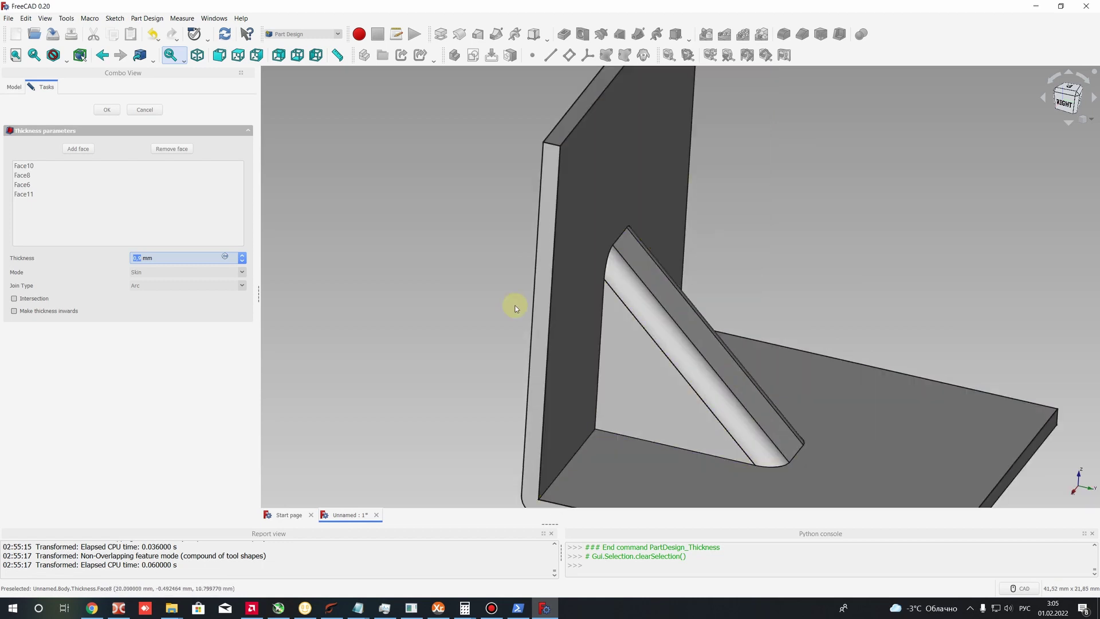
middle_drag(537, 333, 544, 298)
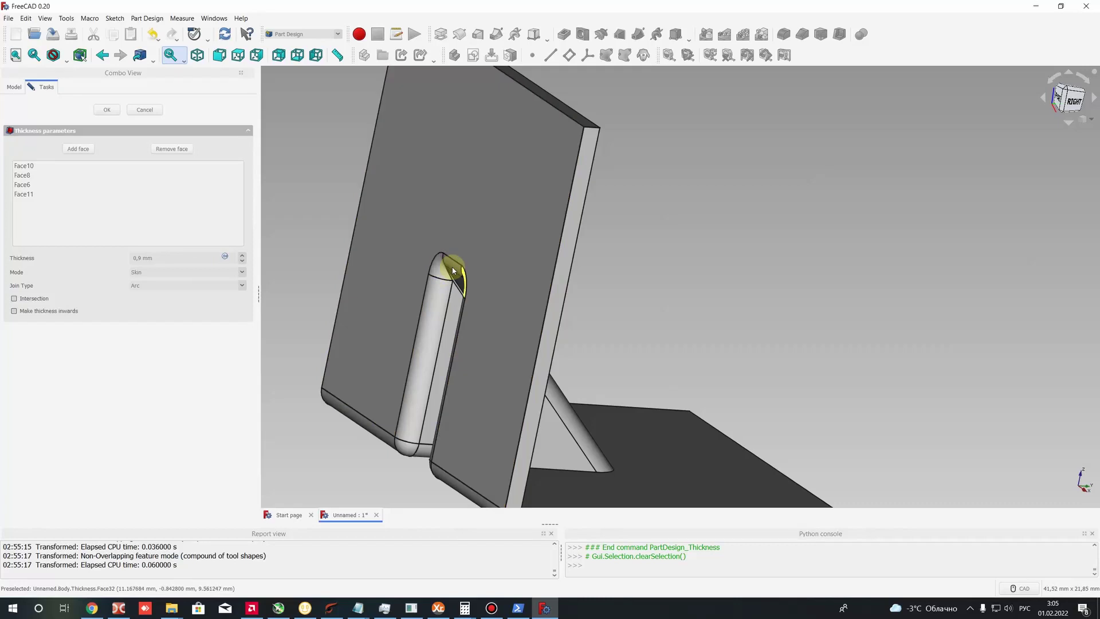
click(243, 254)
click(243, 263)
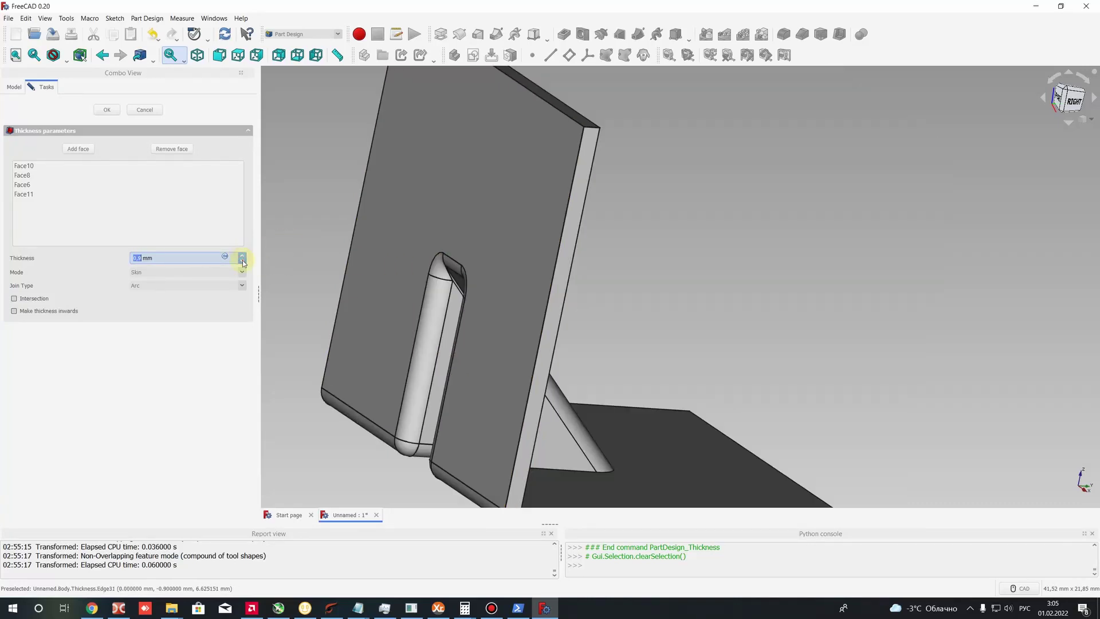
Lower the shell's thickness to 0.5 mm.
click(243, 263)
click(243, 262)
click(243, 262)
click(243, 263)
scroll(225, 257, up, 1)
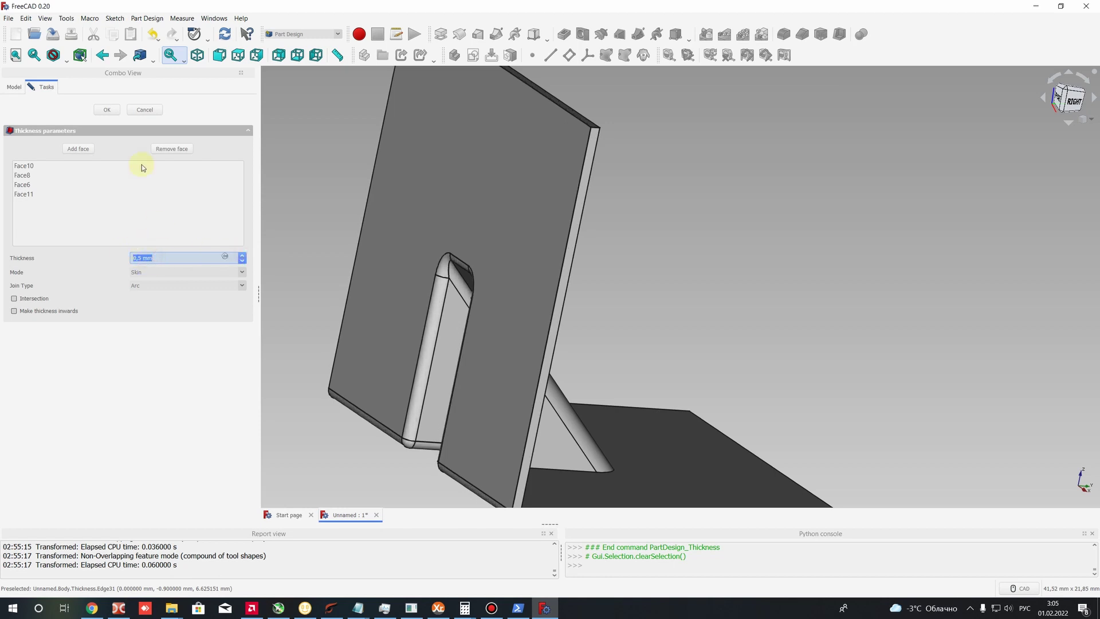
Highlight the first three open faces in the Thickness parameters for review and finish the feature.
click(23, 167)
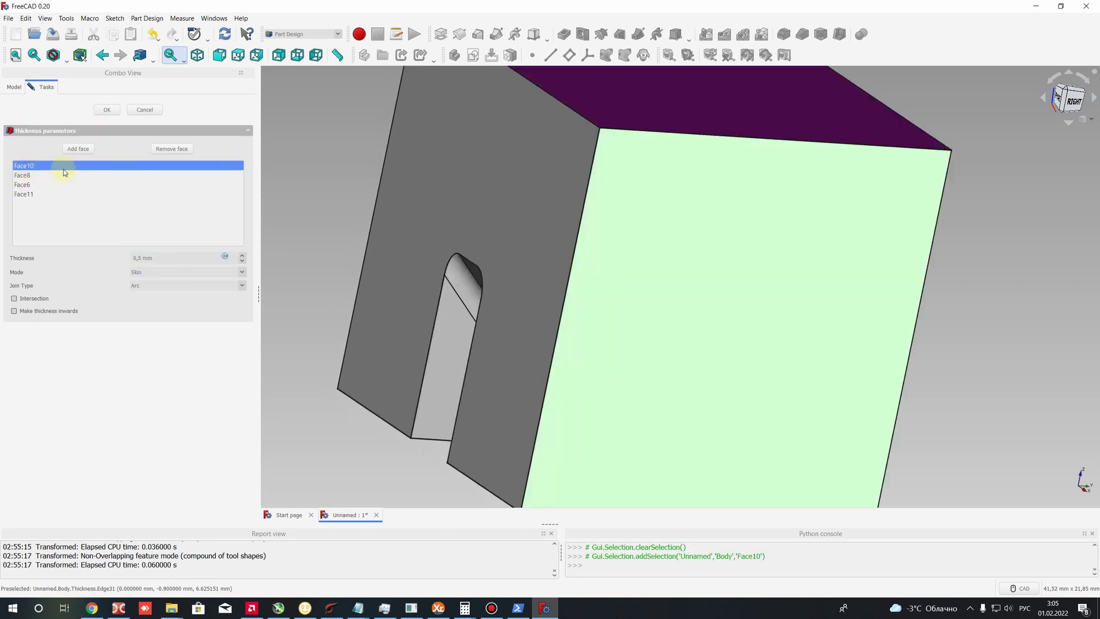
scroll(584, 163, down, 5)
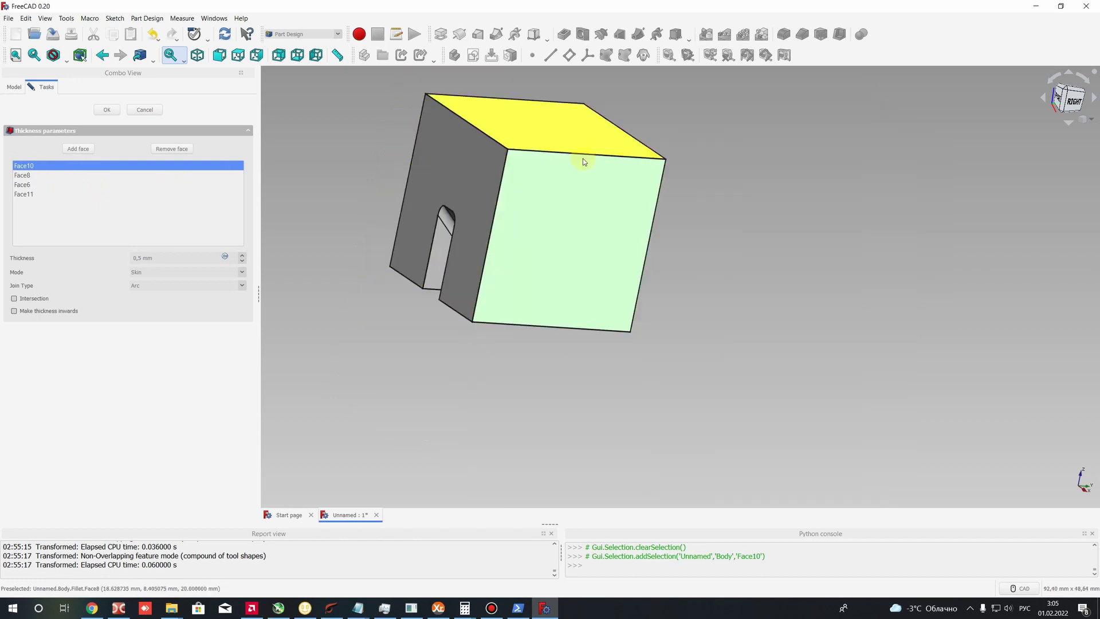
ctrl+click(23, 175)
ctrl+click(23, 184)
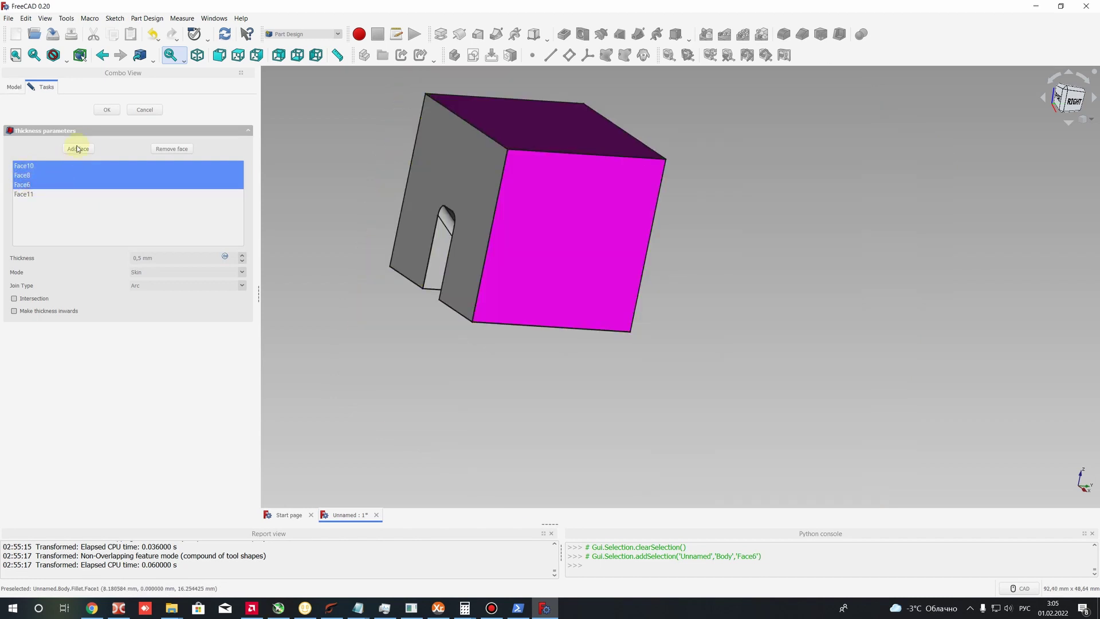
click(106, 110)
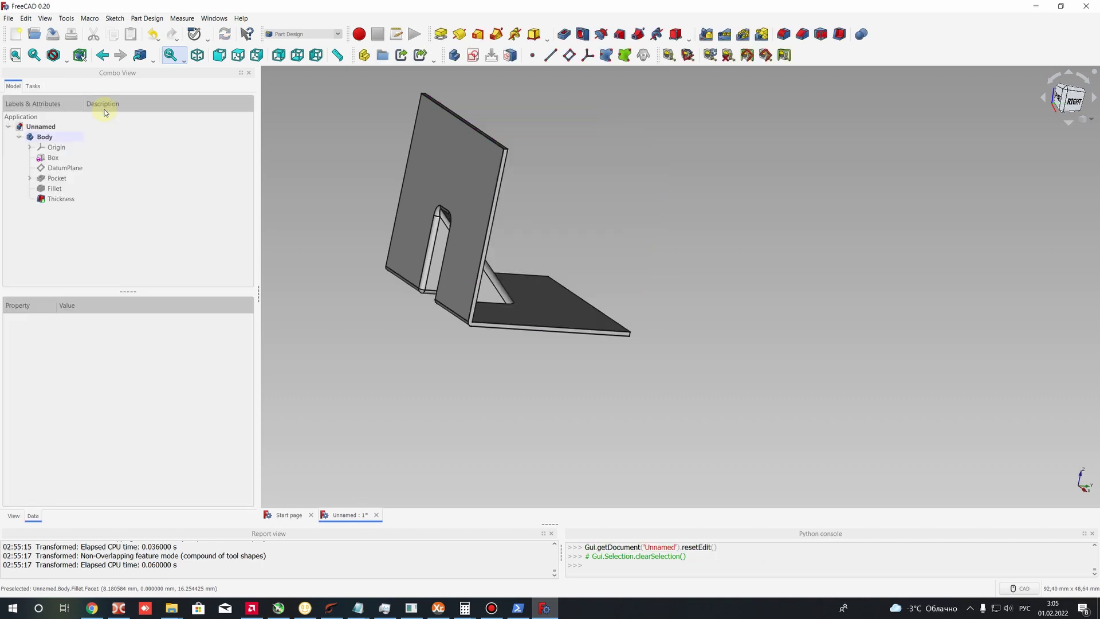
Create a new sketch on the inner face of the upright wall, on the side where the rib stands.
middle_drag(640, 329, 583, 379)
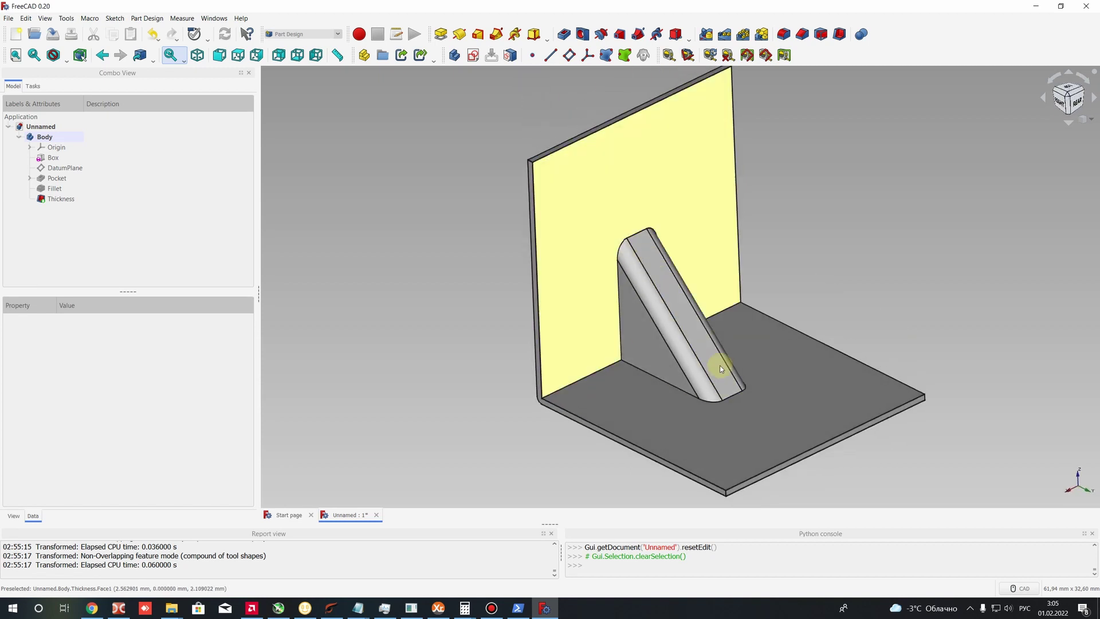
middle_drag(629, 382, 610, 231)
click(601, 217)
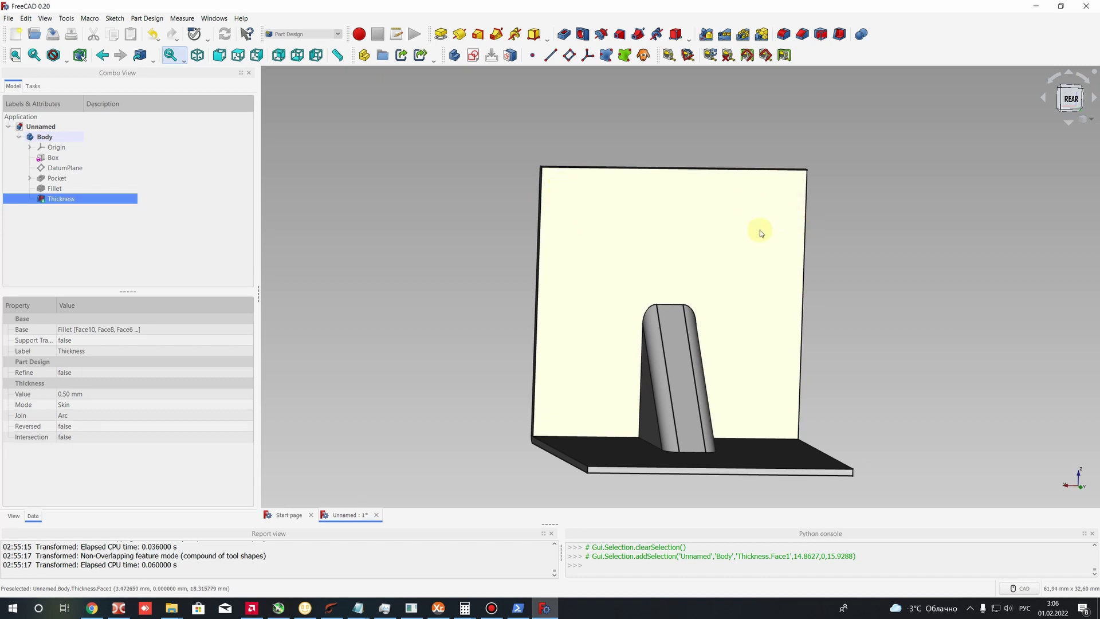
click(583, 221)
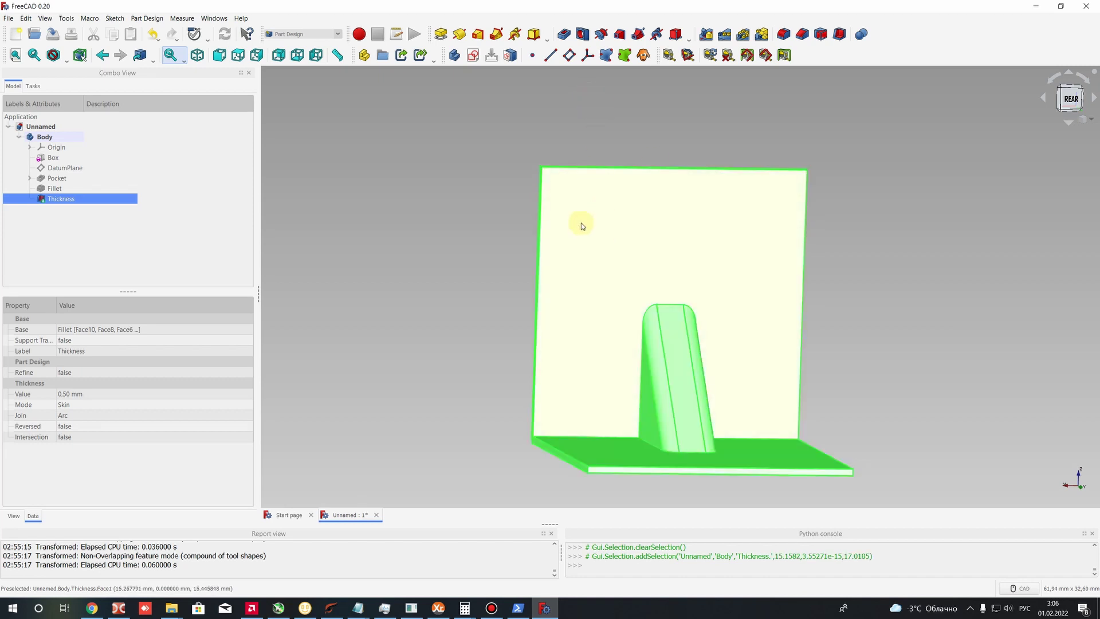
click(644, 213)
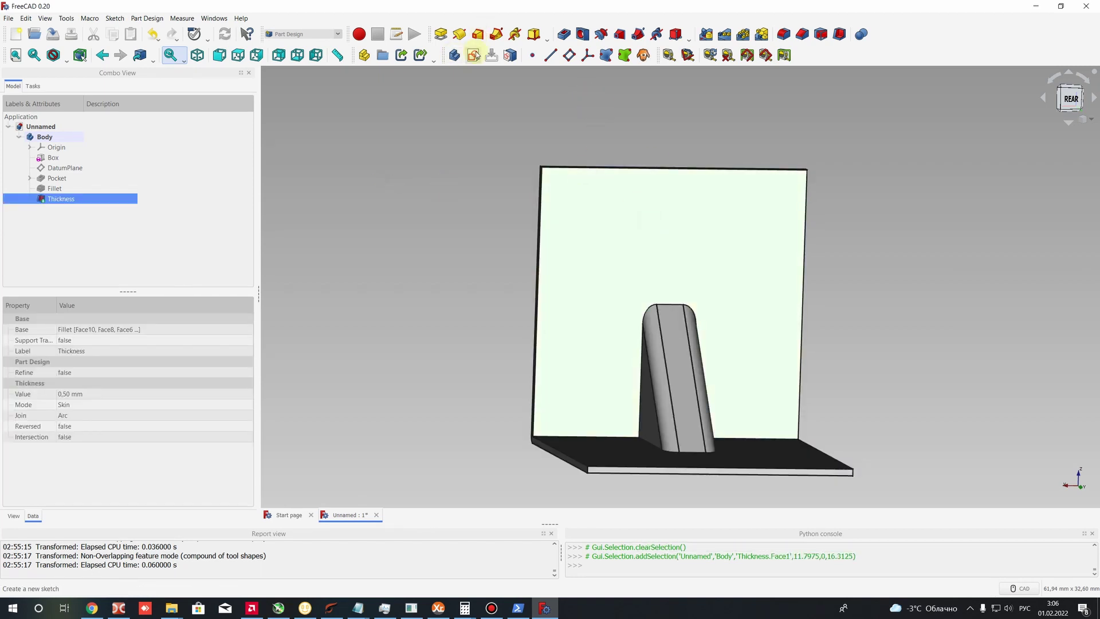
click(474, 55)
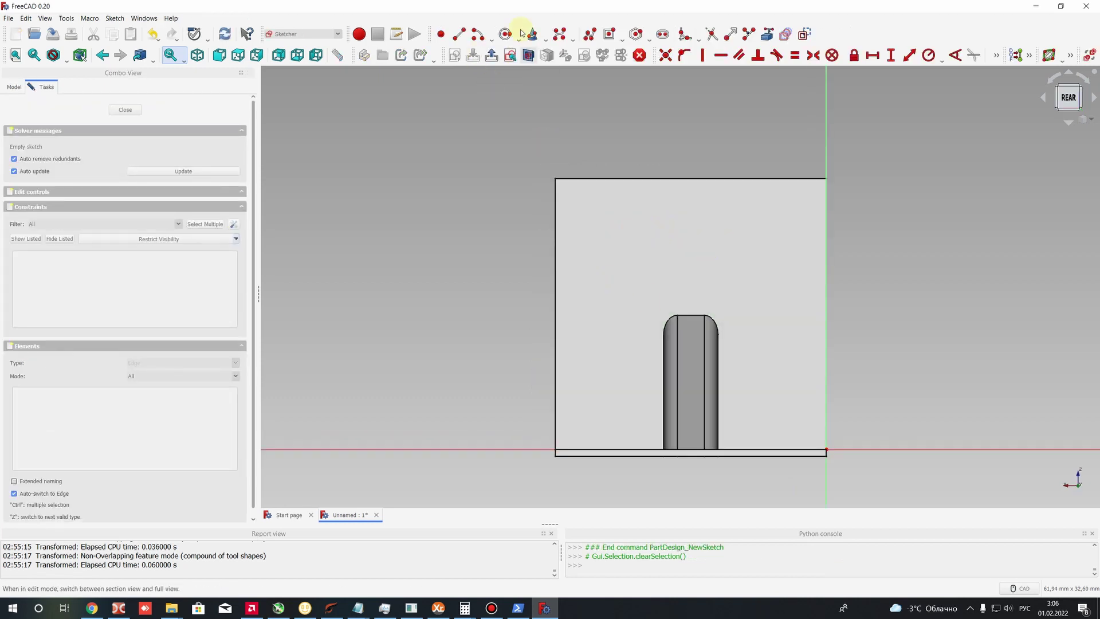
Sketch a circle of about 1.3 mm radius near the wall's upper left corner and shift its centre to about 3.8 mm from the side edge.
click(504, 35)
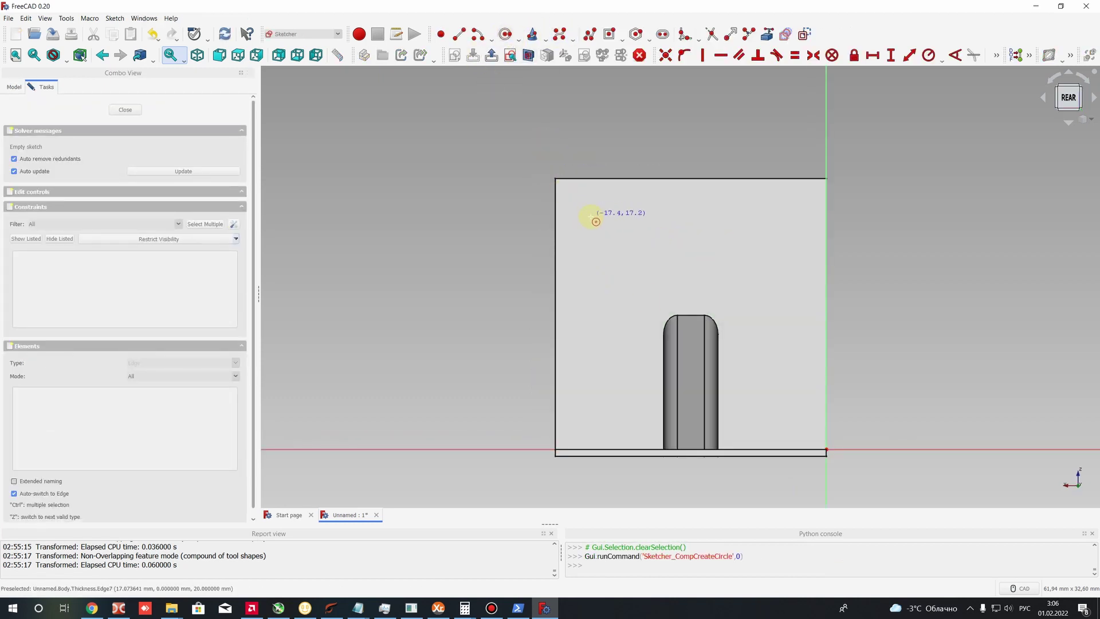
click(591, 220)
click(587, 237)
right_click(590, 217)
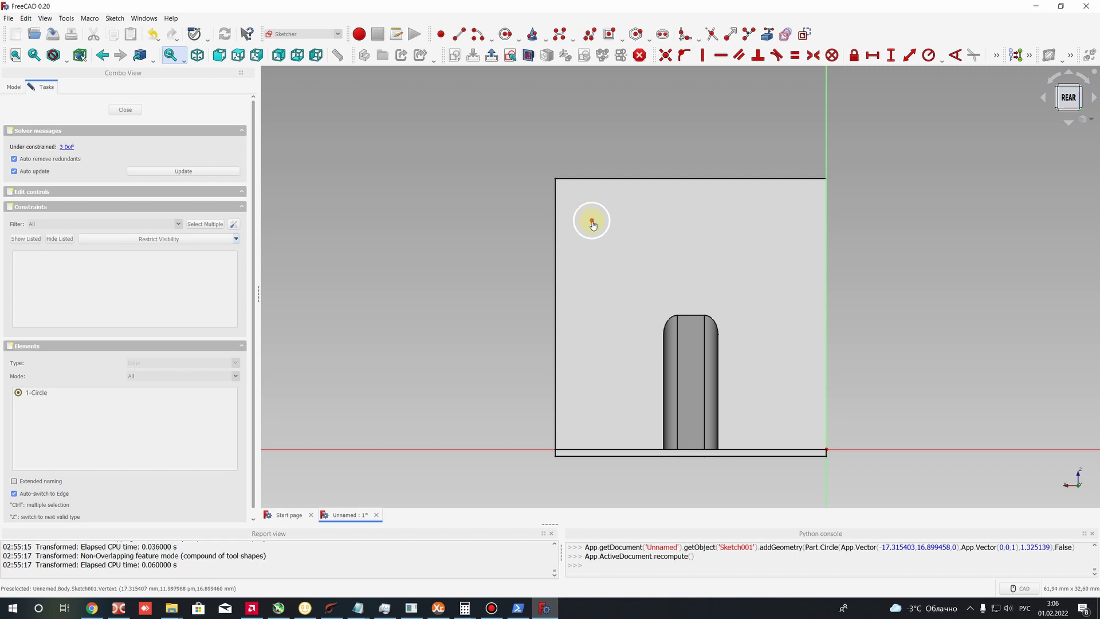
drag(593, 224, 606, 224)
click(606, 224)
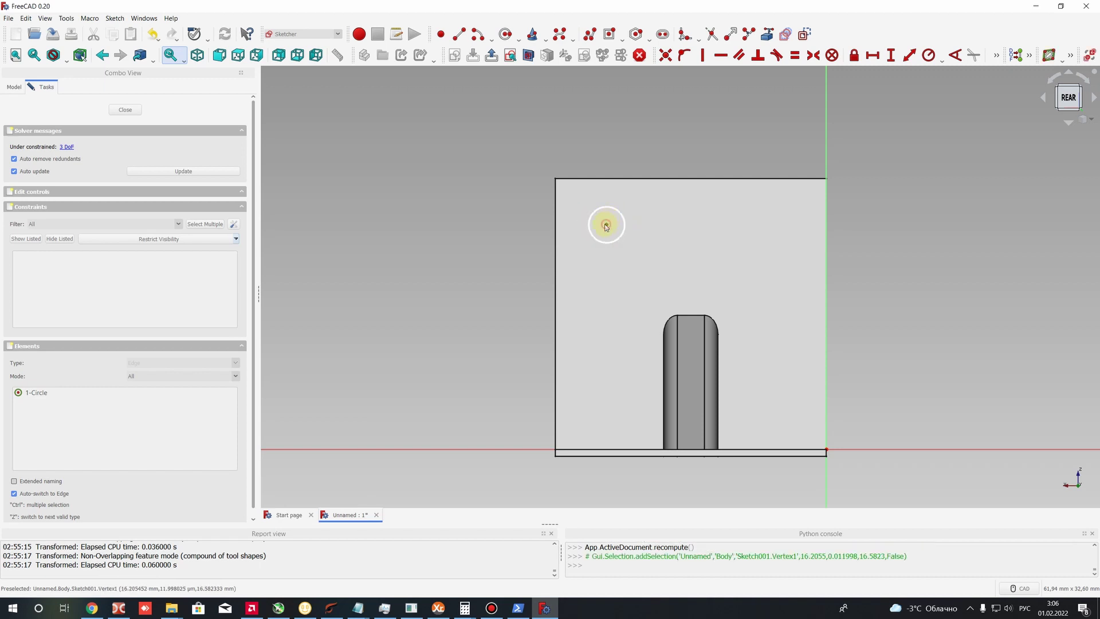
click(611, 150)
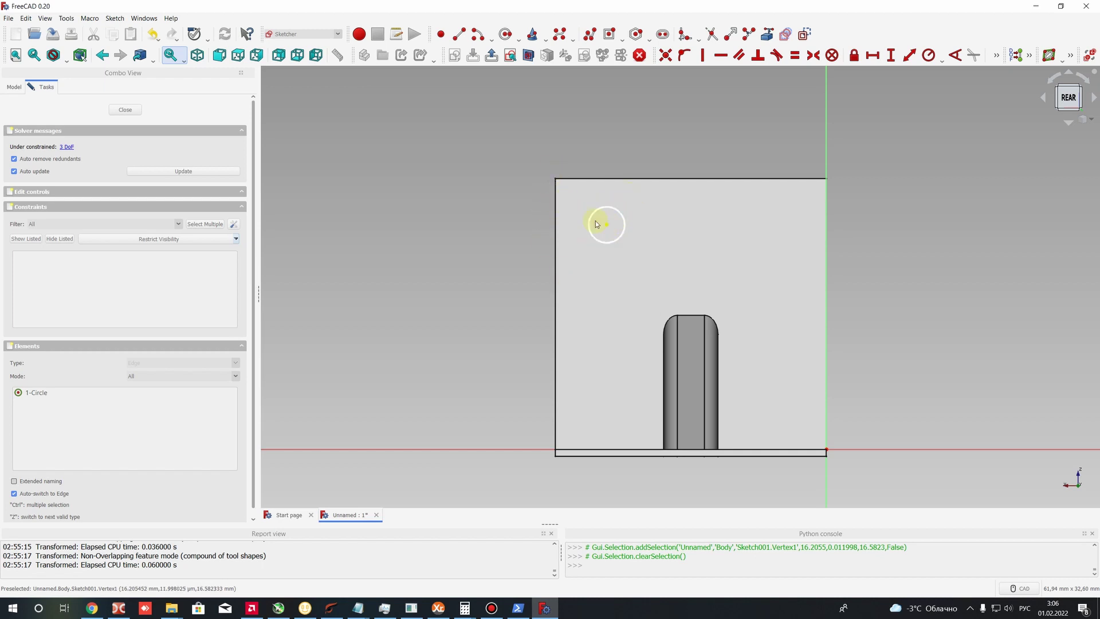
Bring in the wall's left edge as external geometry and constrain the circle's centre 4 mm horizontally from its upper end, with the dimension above the wall.
click(767, 34)
click(555, 214)
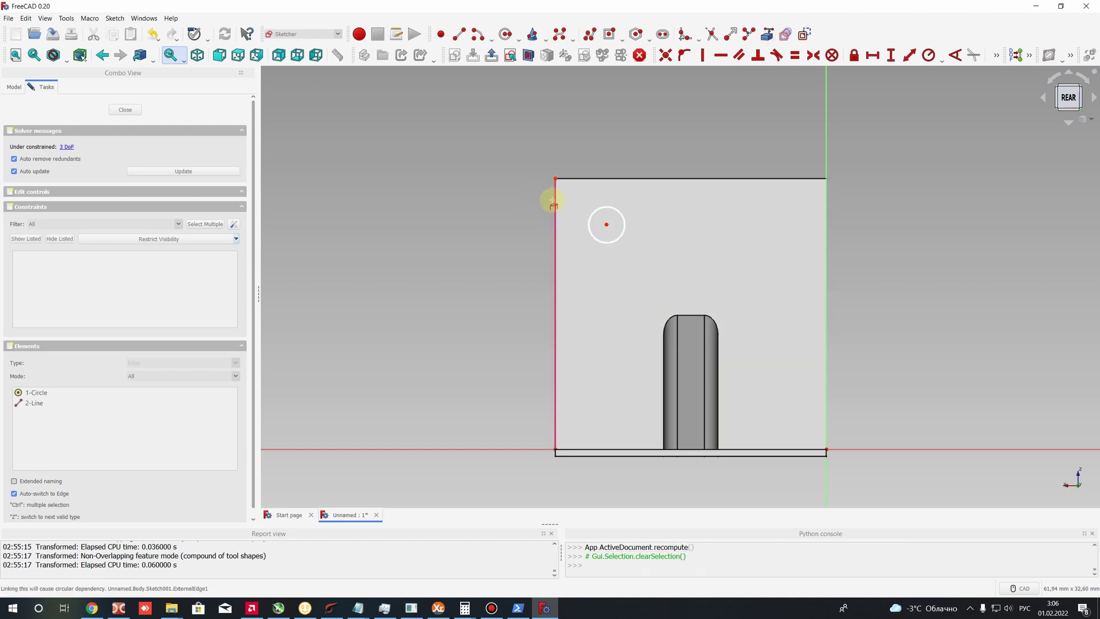
click(555, 179)
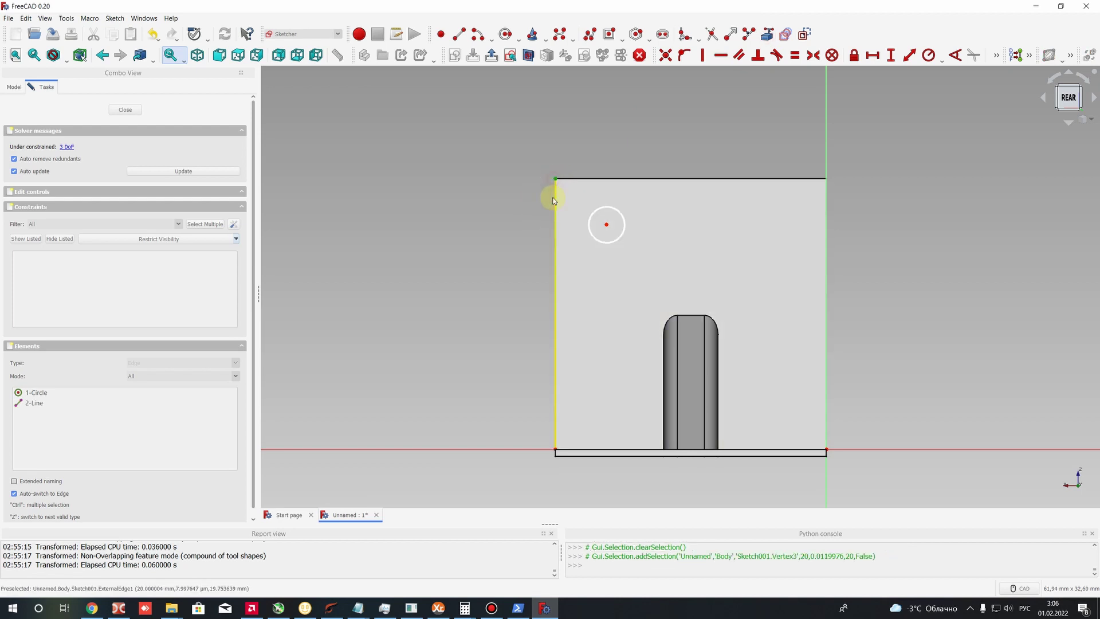
click(605, 224)
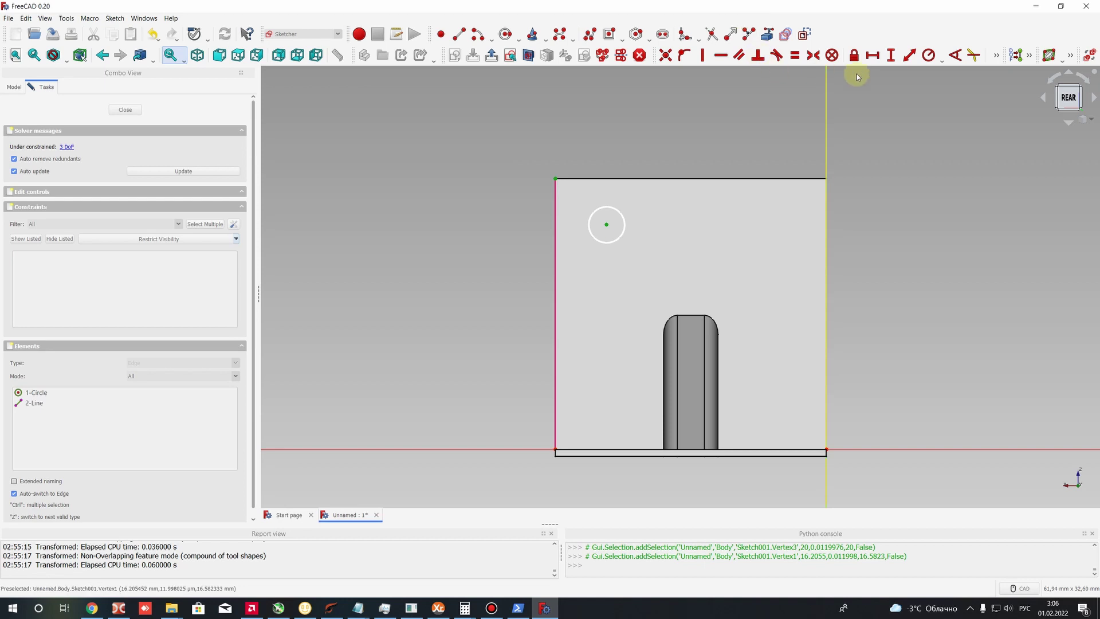
click(872, 55)
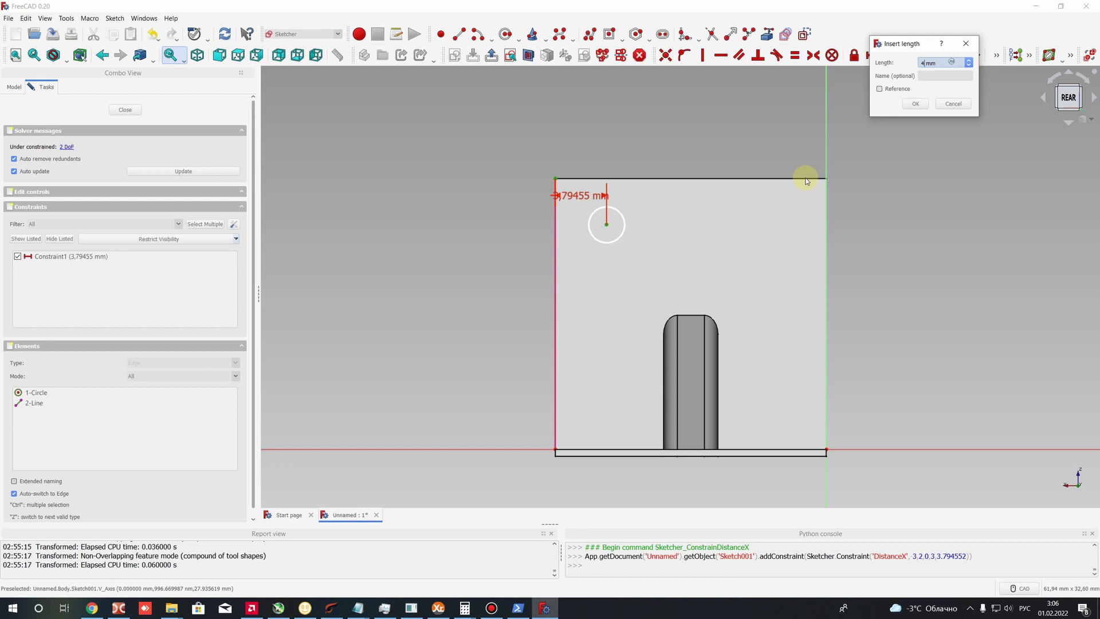
key(Return)
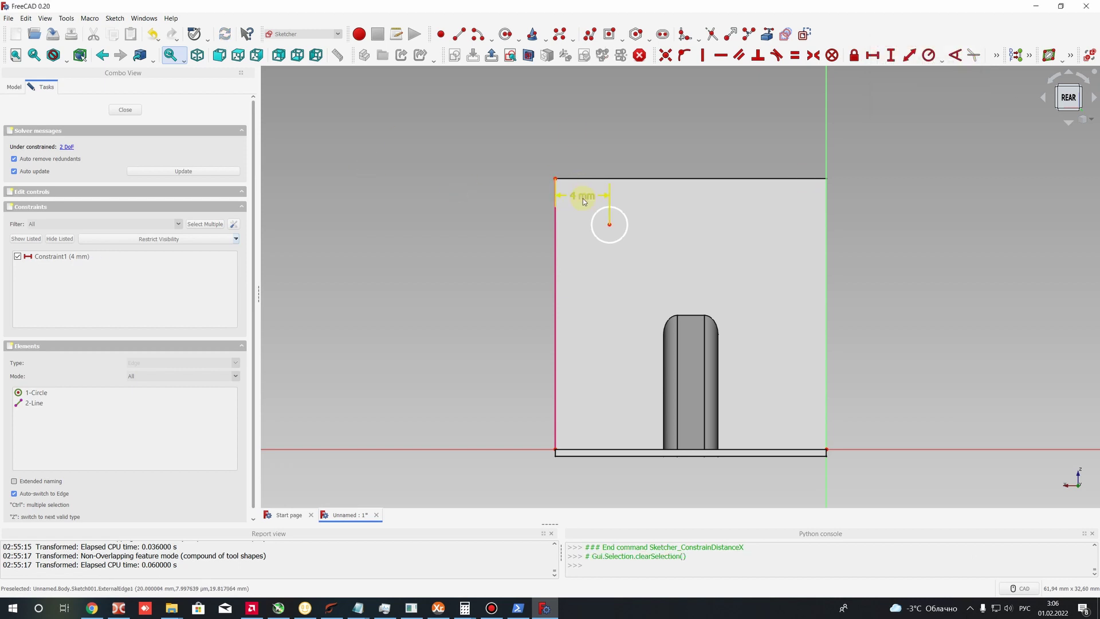
drag(582, 195, 599, 135)
Constrain the circle's centre at a vertical distance of 17 mm from the sketch's horizontal axis.
click(611, 227)
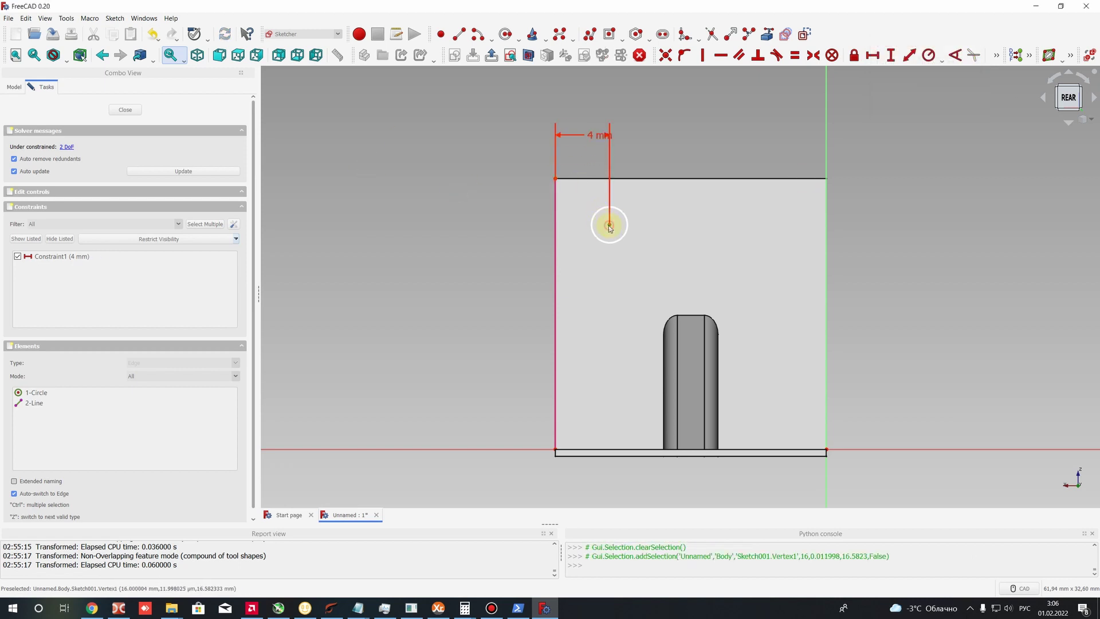
click(544, 450)
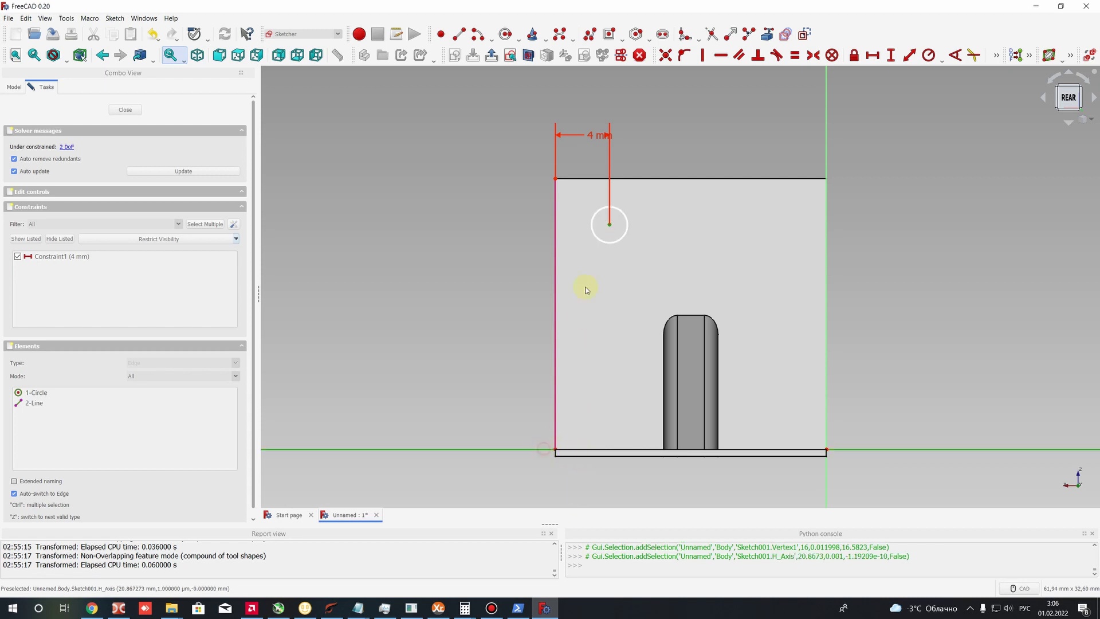
click(507, 380)
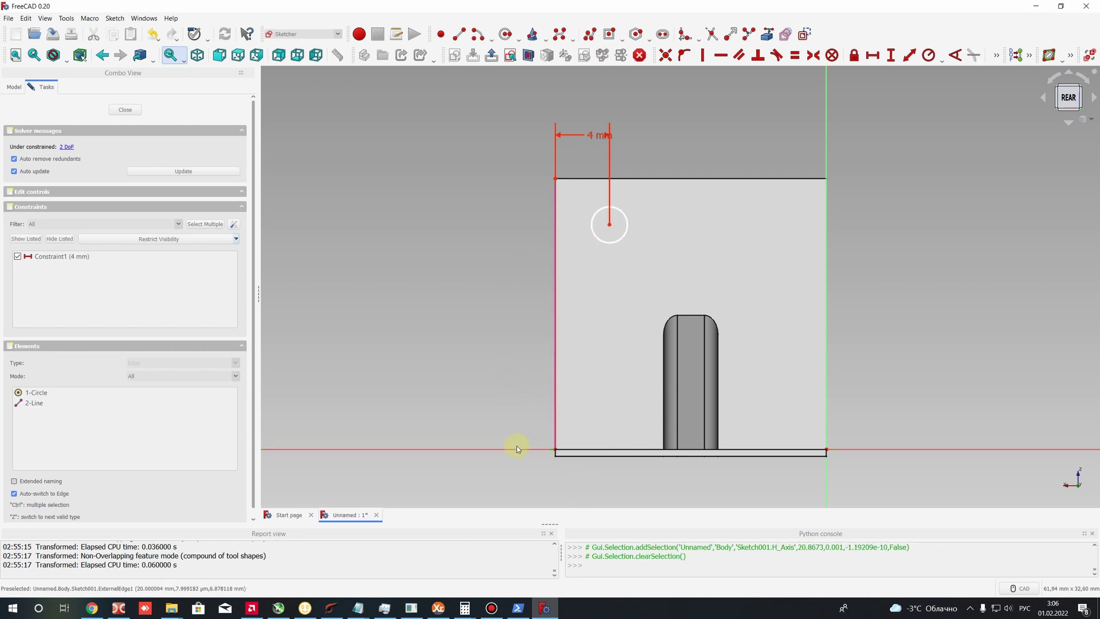
click(517, 450)
click(610, 225)
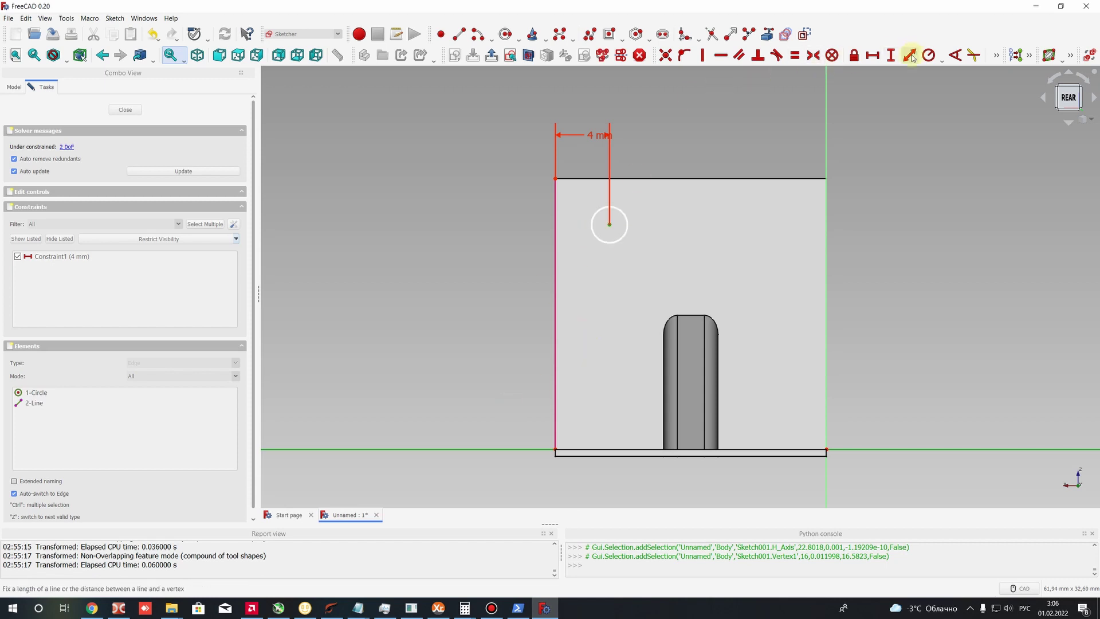
click(891, 55)
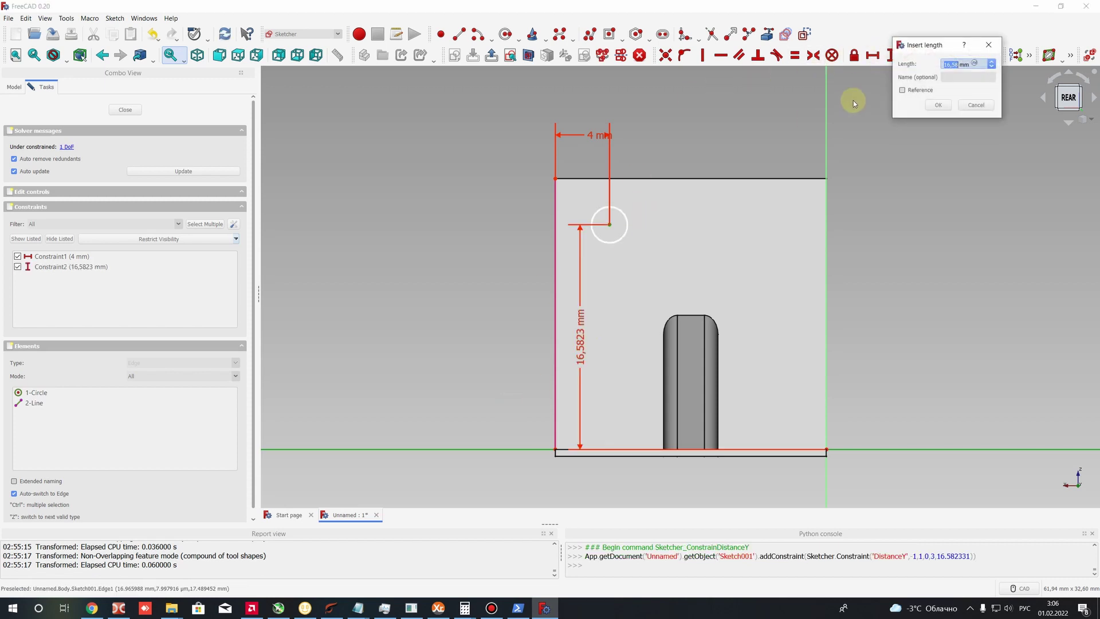
text(16)
key(Return)
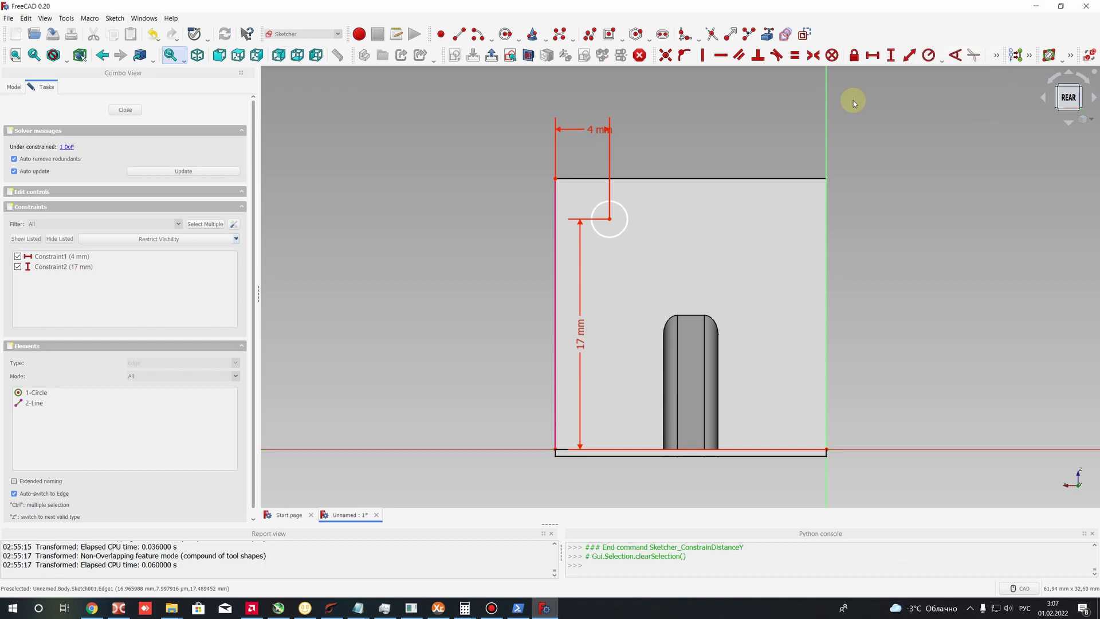
Set the circle's height above the horizontal axis to 16 mm and move both dimension labels clear of the wall.
double_click(581, 338)
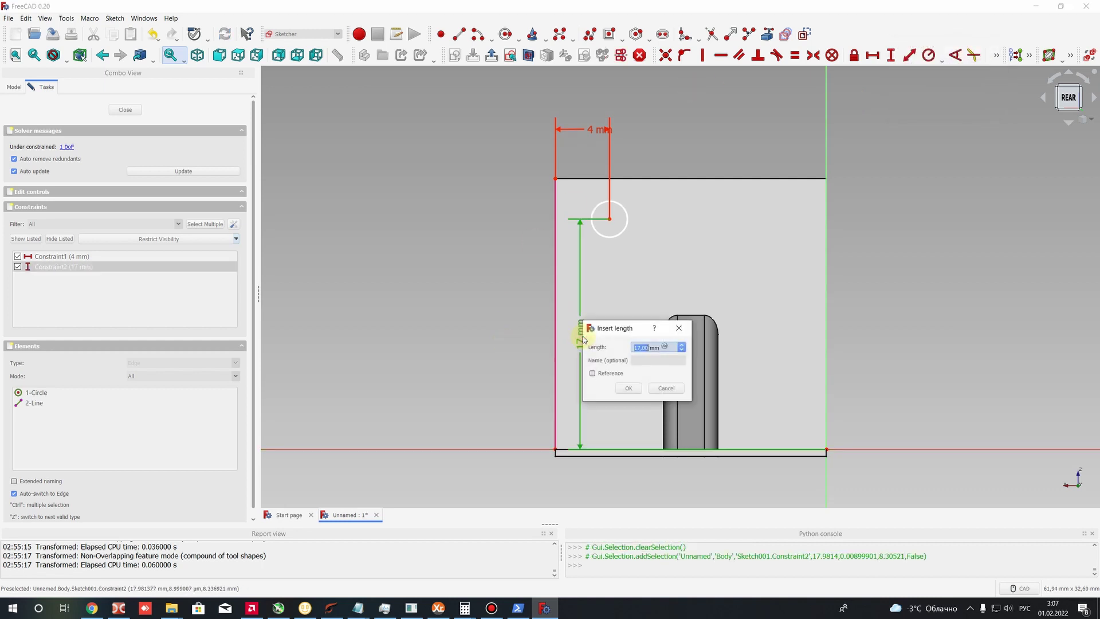
text(16)
key(Return)
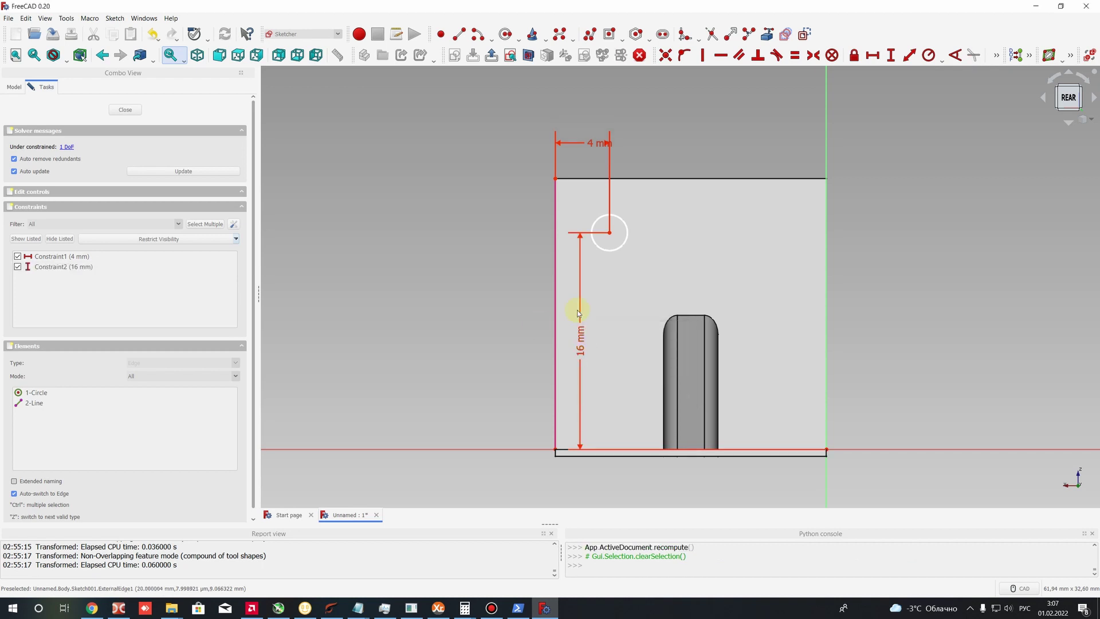
mouse_move(595, 153)
mouse_down()
mouse_move(489, 177)
mouse_move(526, 157)
mouse_move(544, 216)
mouse_up()
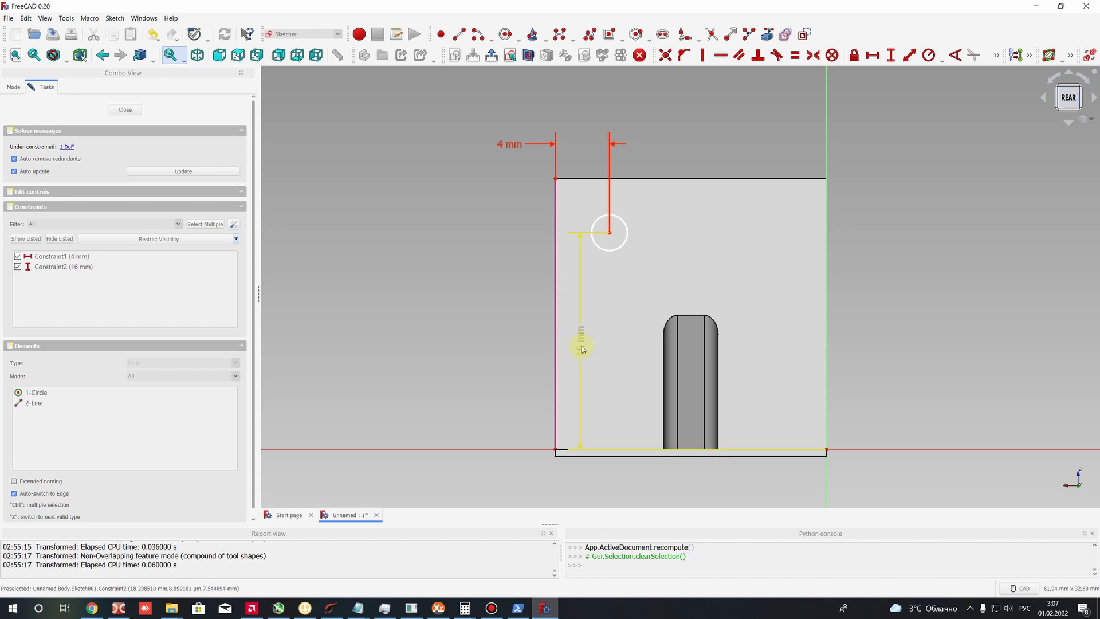
drag(580, 344, 496, 327)
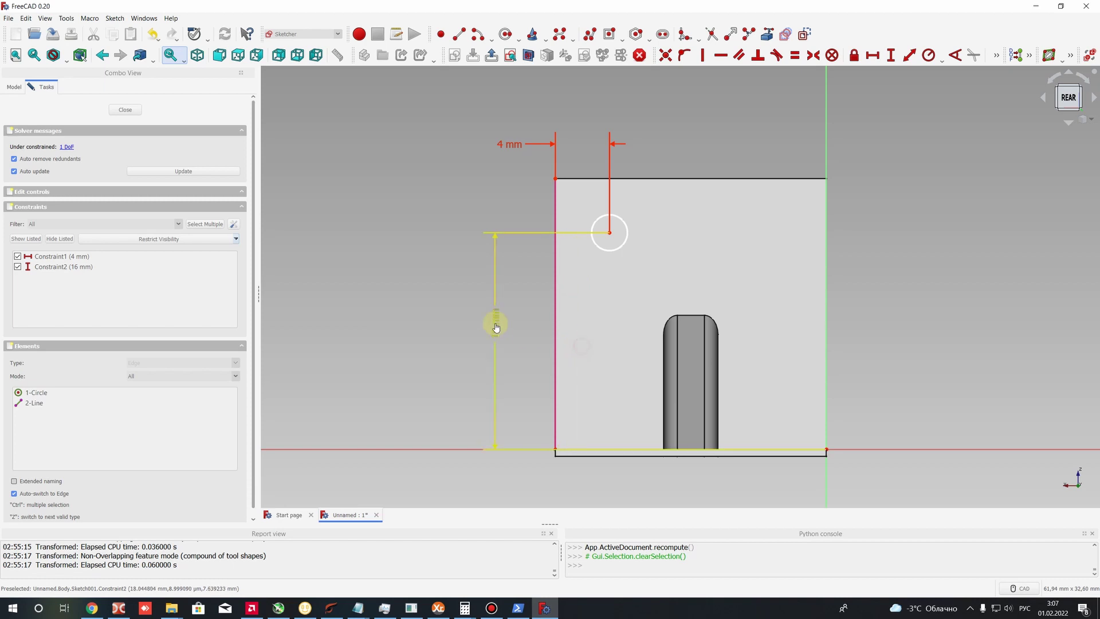
click(622, 223)
click(681, 152)
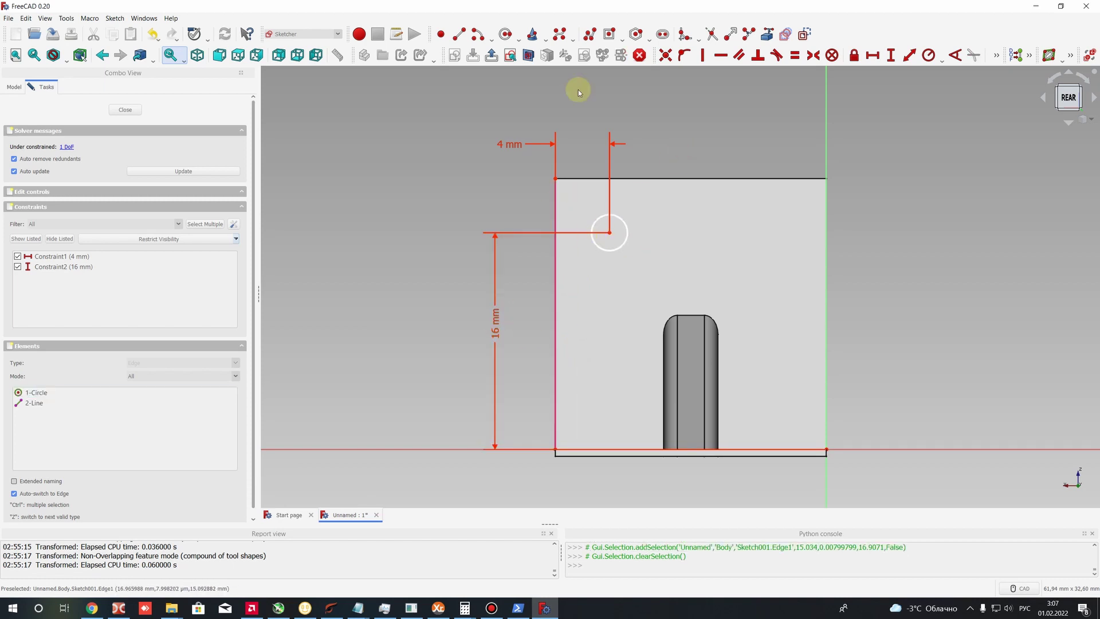
Sketch a second circle of about 1.4 mm radius near the wall's upper right corner.
click(506, 34)
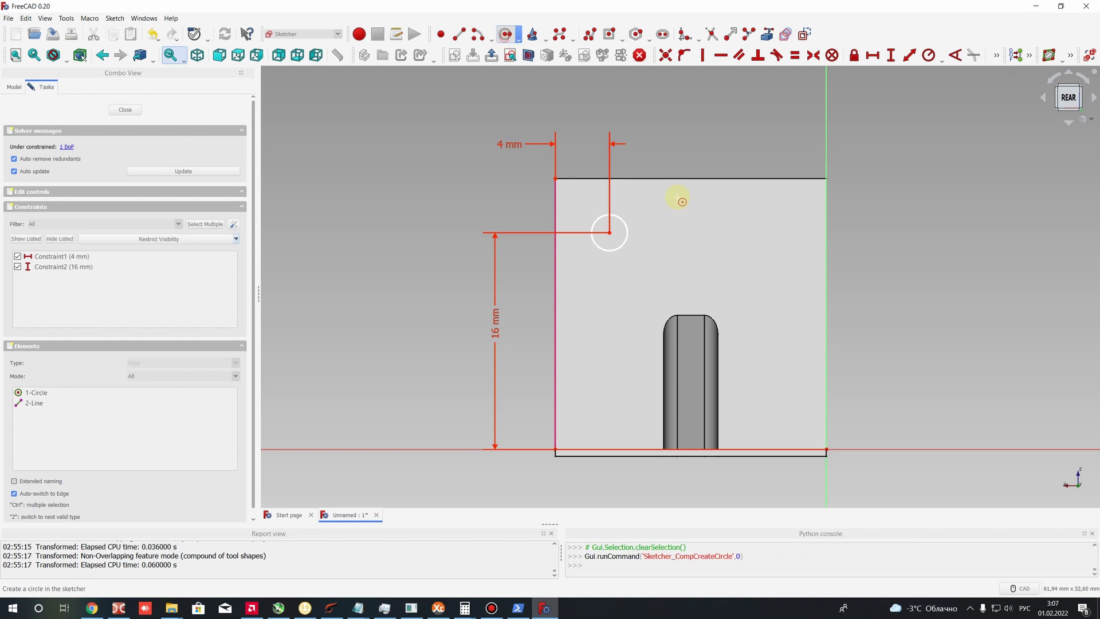
click(792, 196)
click(791, 215)
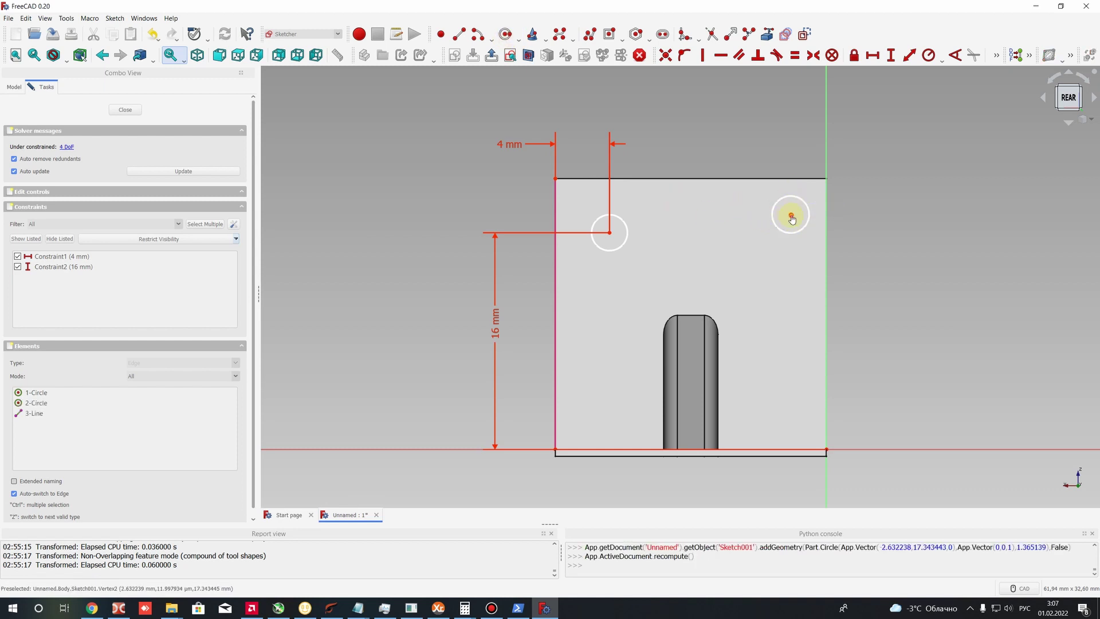
Constrain the second circle's centre 4 mm horizontally from the sketch's vertical axis.
click(827, 149)
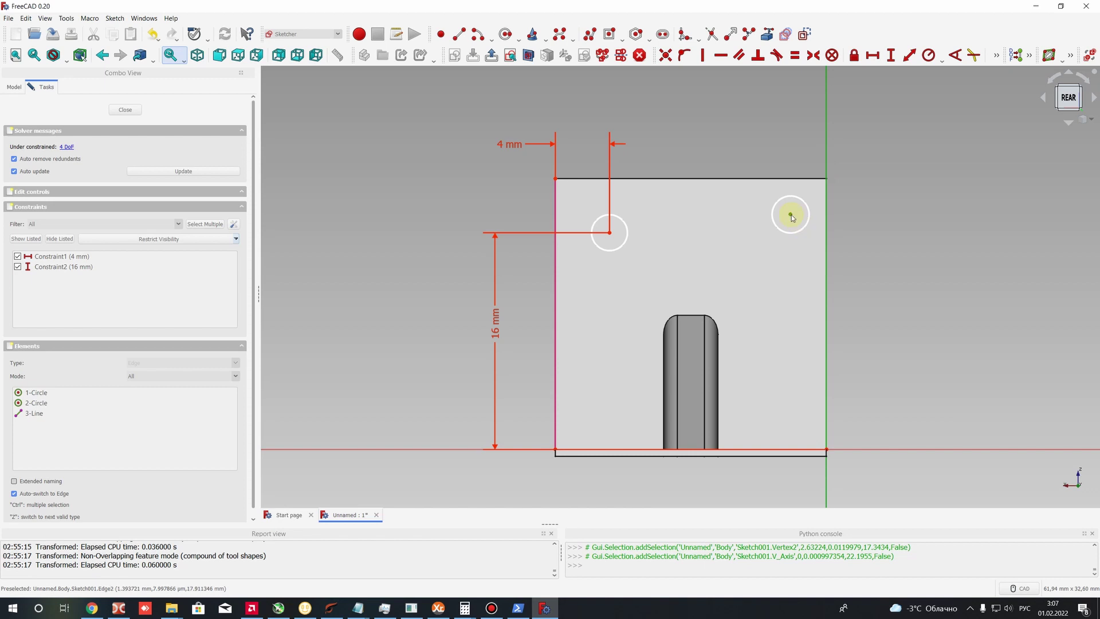
click(873, 56)
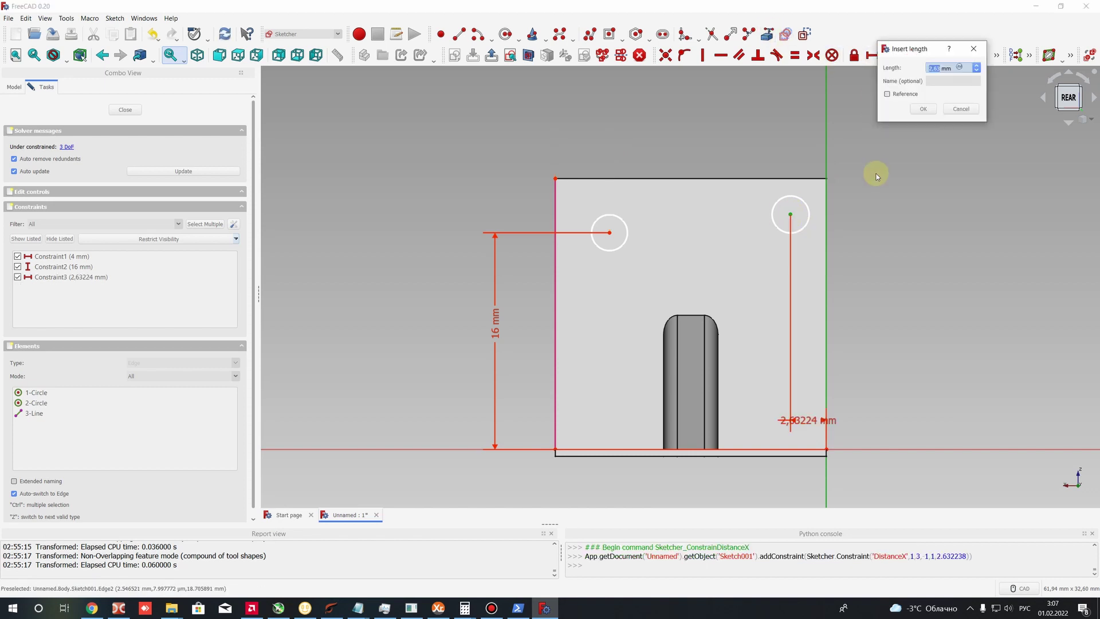
text(4)
key(Return)
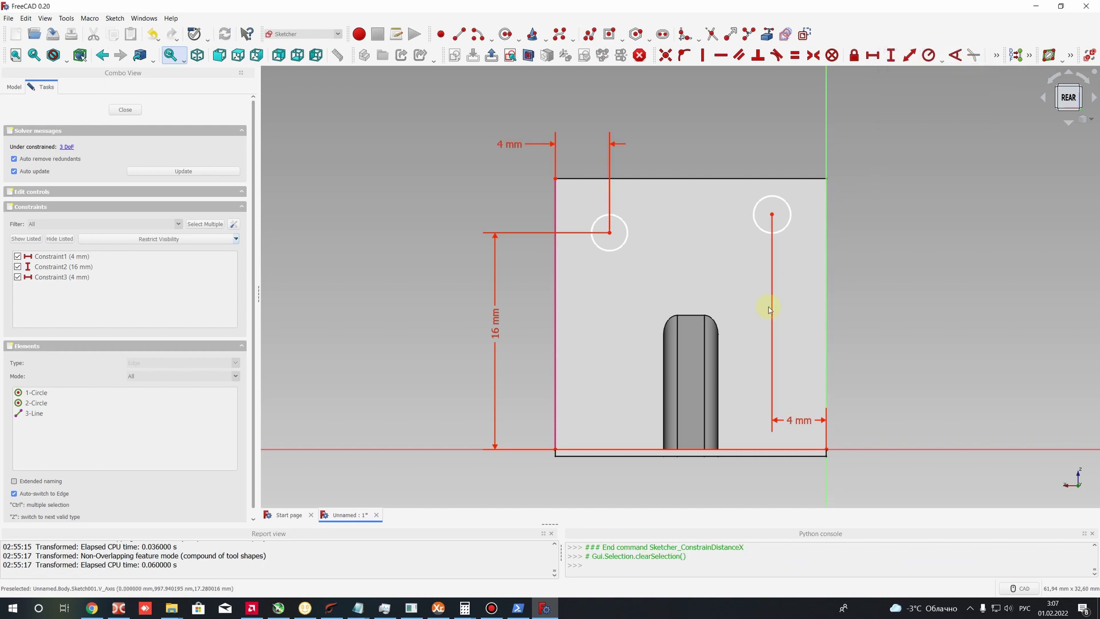
Constrain the second circle's centre 16 mm vertically from the sketch origin and move both its dimension labels clear of the wall.
mouse_move(798, 418)
mouse_down()
mouse_move(798, 136)
mouse_move(798, 423)
mouse_move(828, 142)
mouse_move(796, 140)
mouse_up()
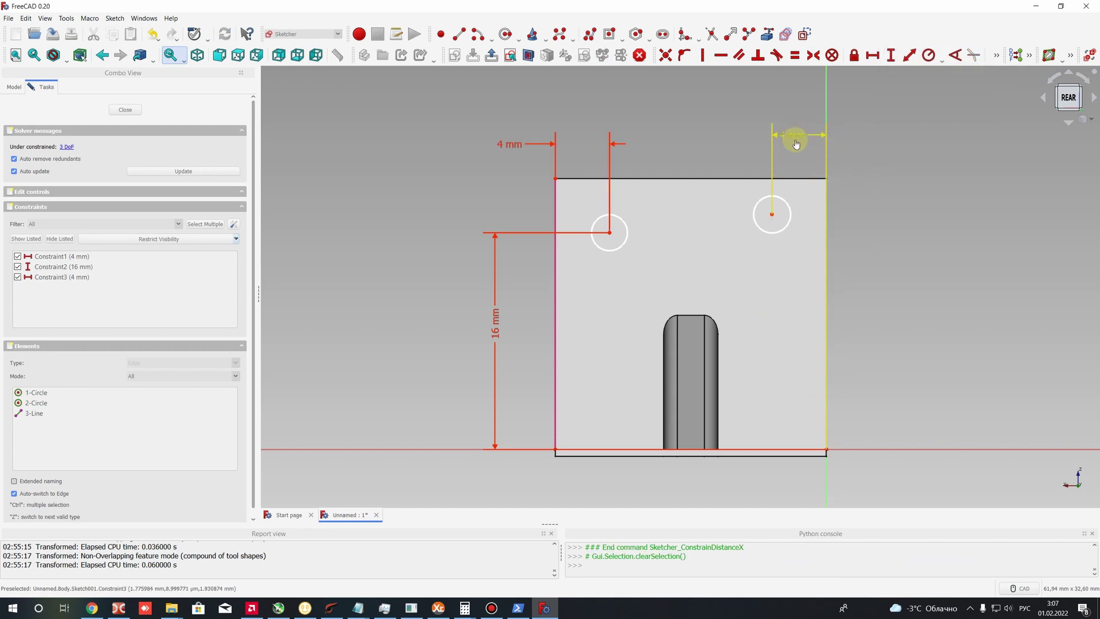
click(772, 216)
click(826, 449)
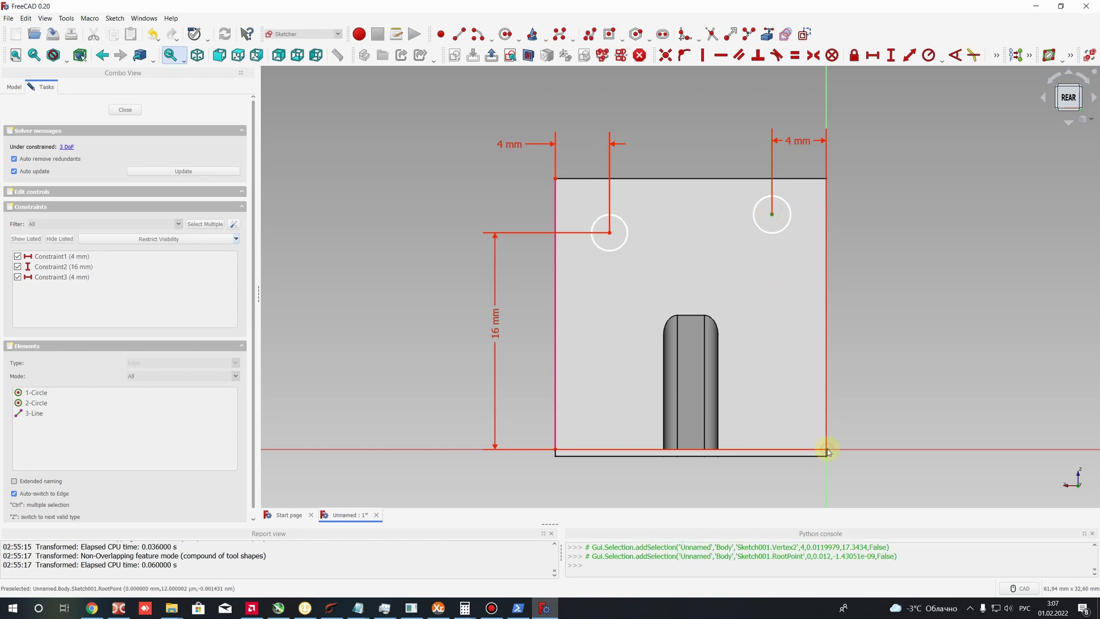
click(891, 55)
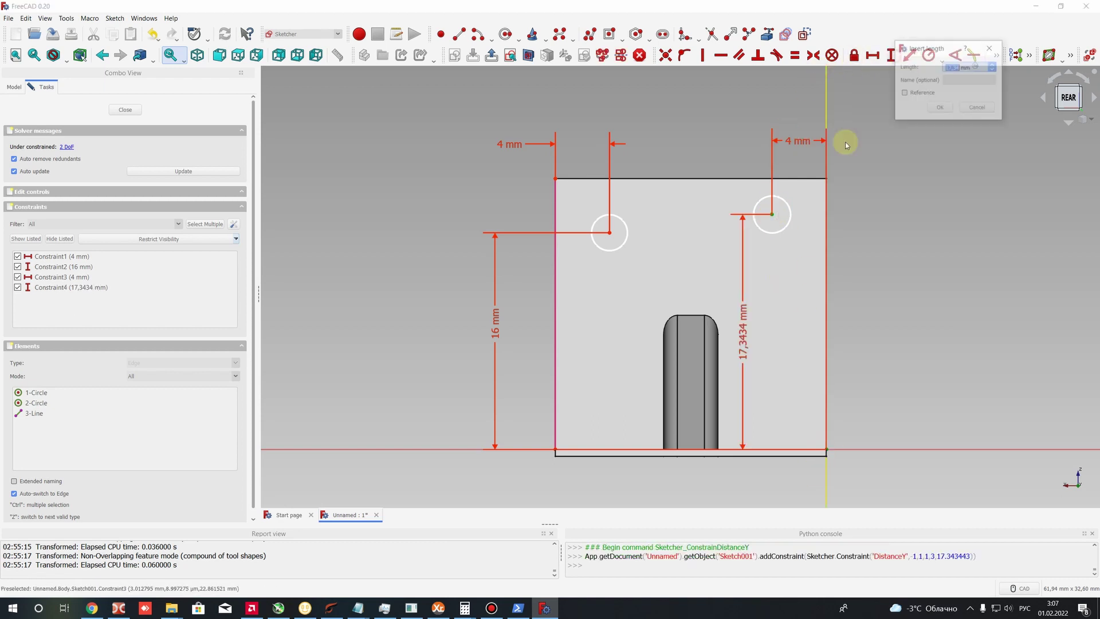
text(16)
key(Return)
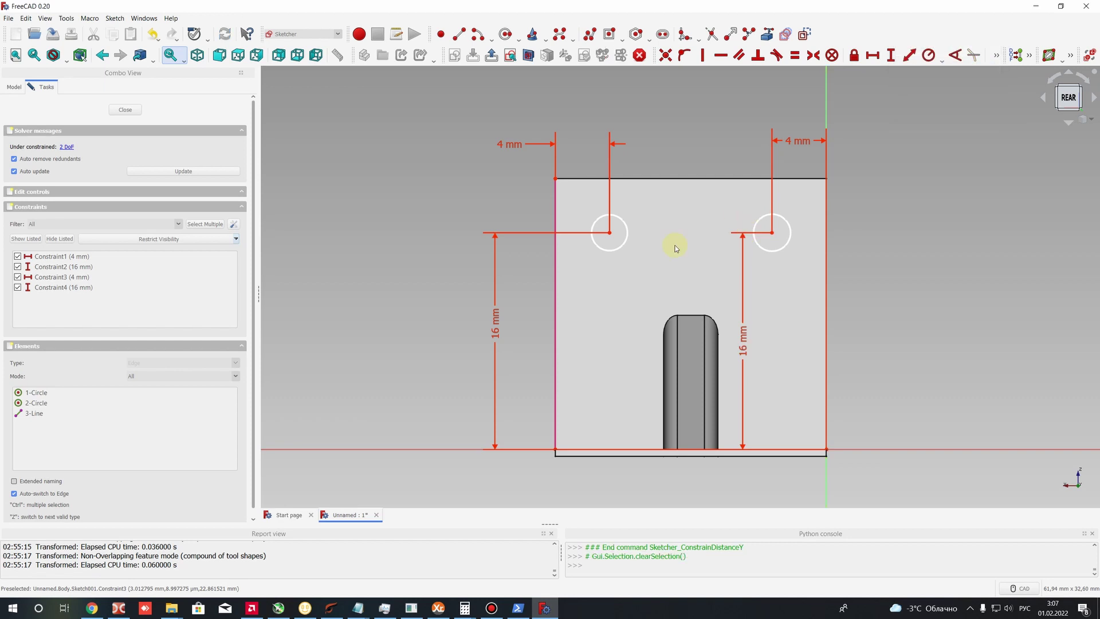
mouse_move(745, 339)
mouse_down()
mouse_move(872, 313)
mouse_move(862, 335)
mouse_up()
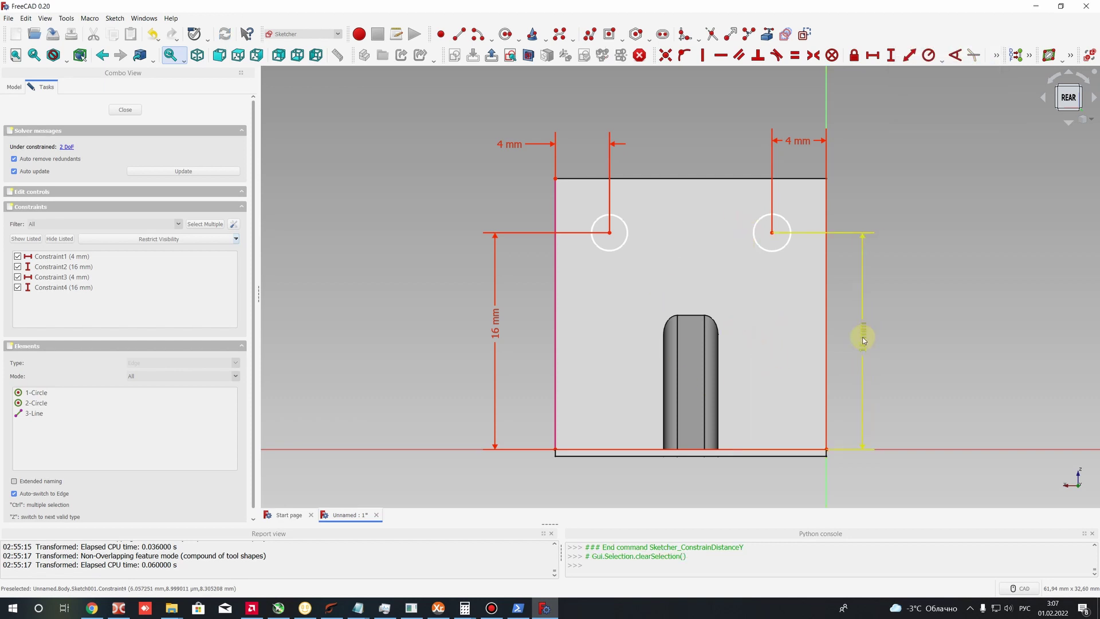
Constrain the two circles to equal size with a radius of 1 mm.
click(780, 218)
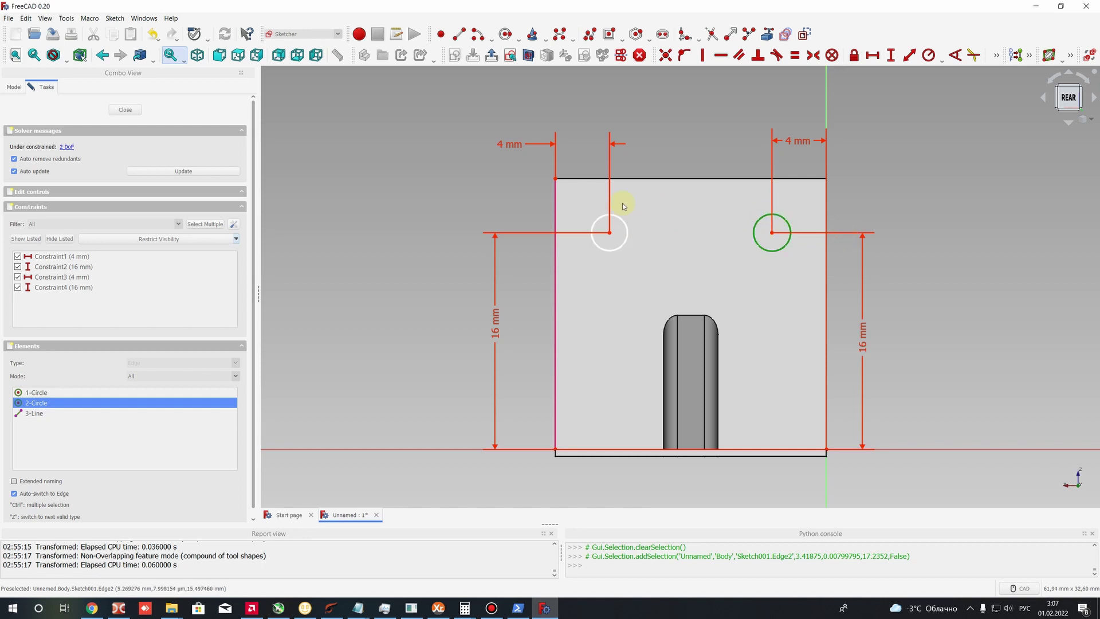
click(657, 214)
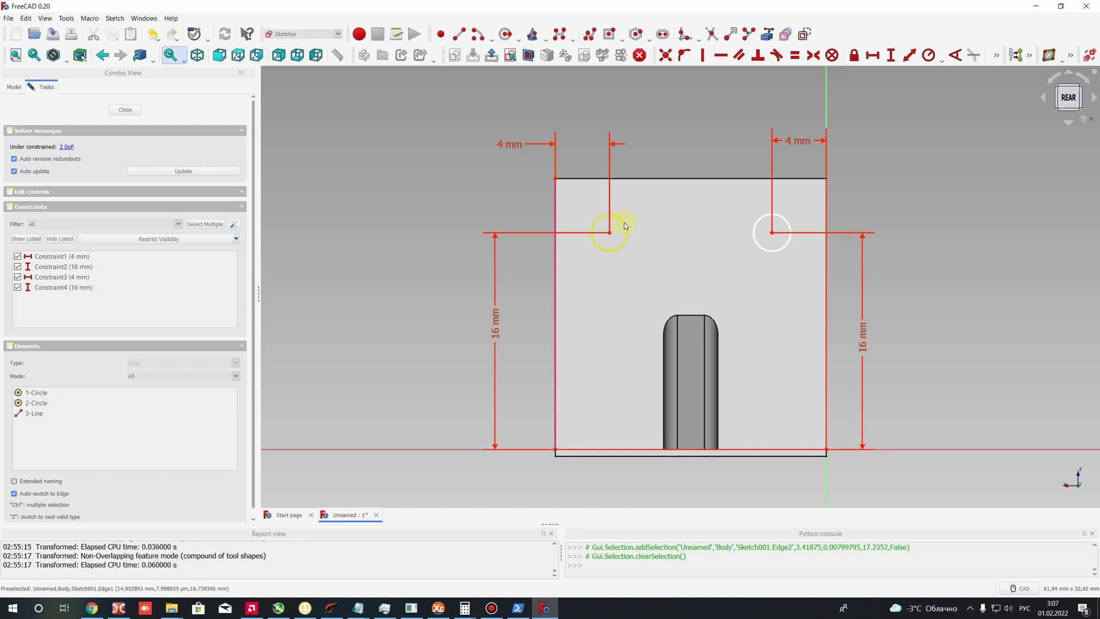
click(625, 225)
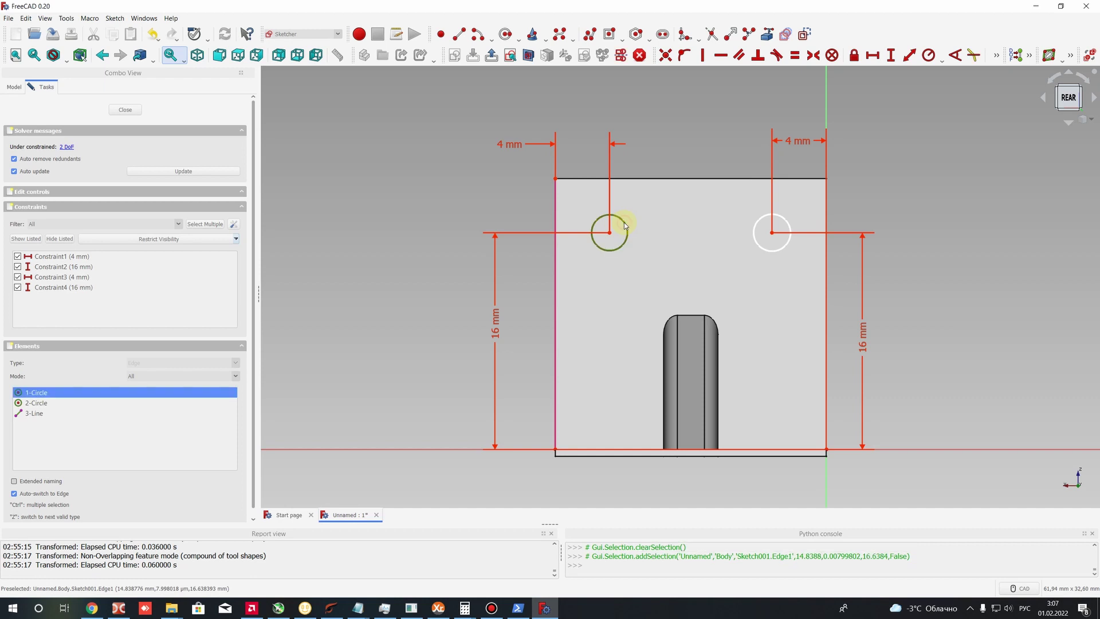
click(786, 222)
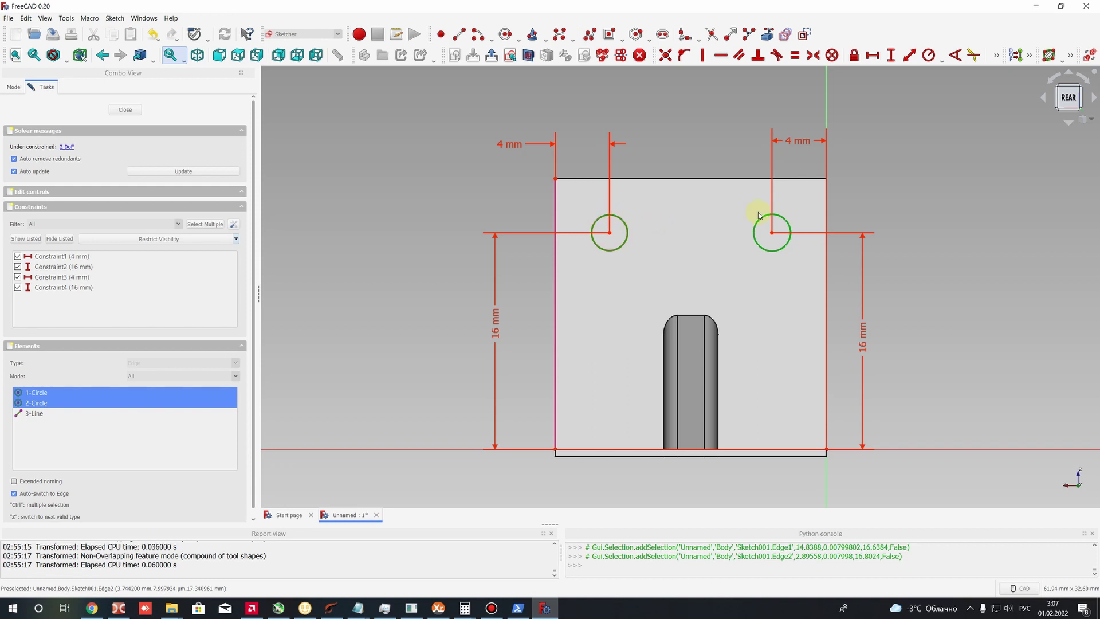
click(927, 57)
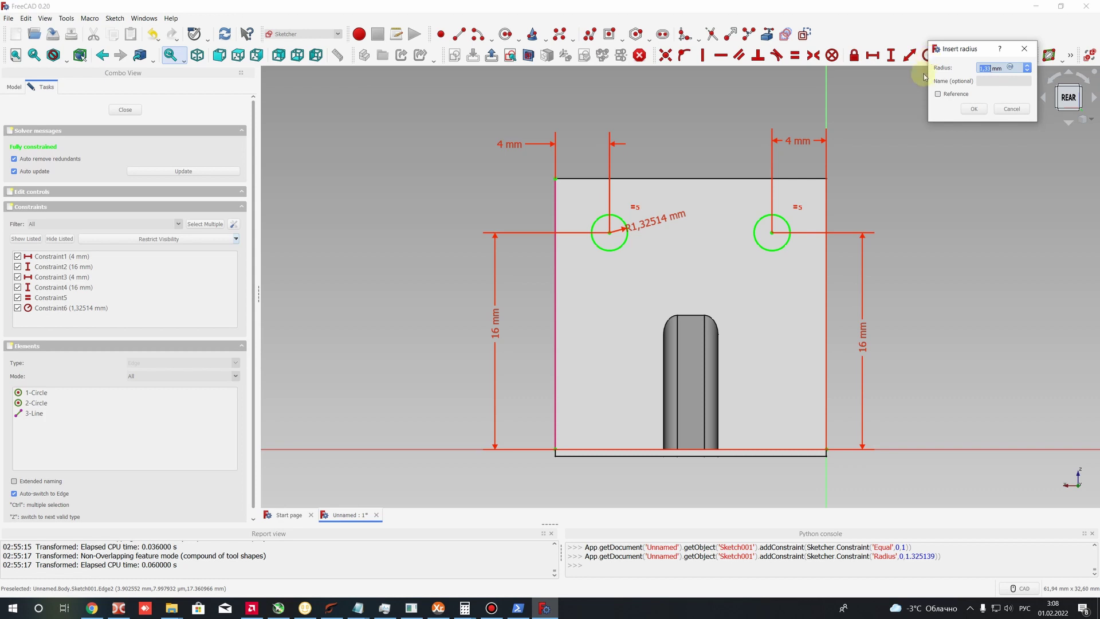
text(1)
key(Return)
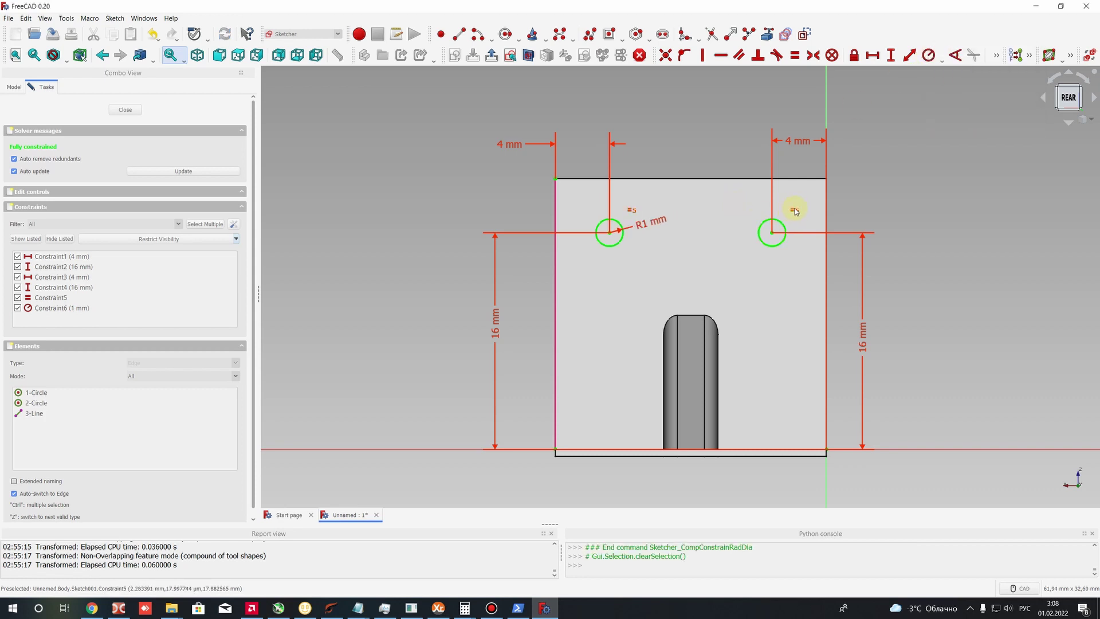
Try a 2 mm radius on both circles and set it back to 1 mm.
double_click(648, 225)
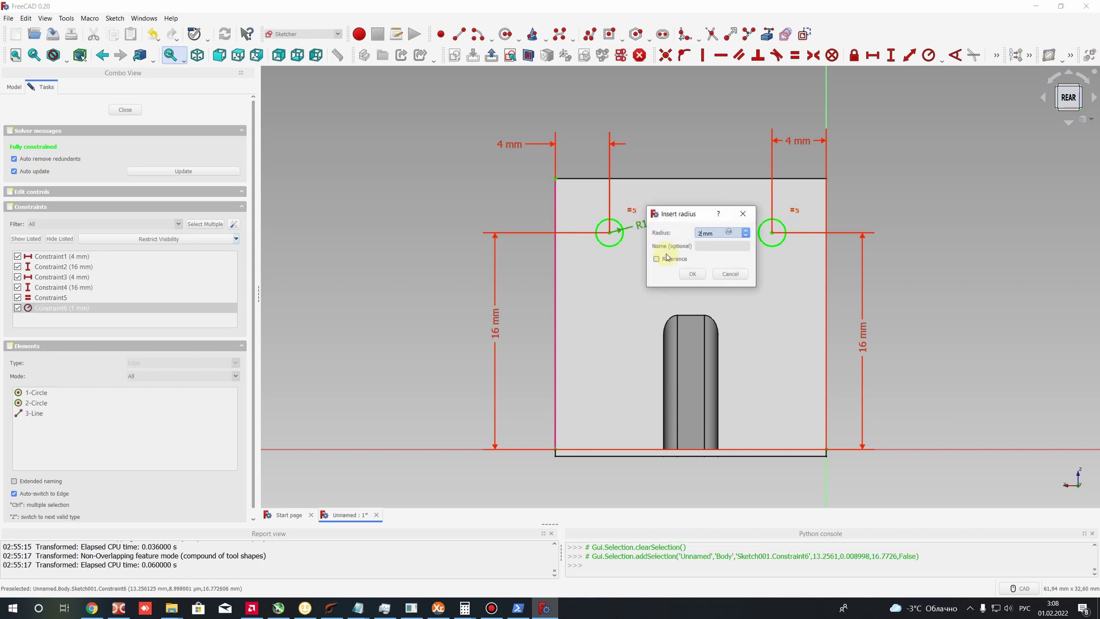
key(Return)
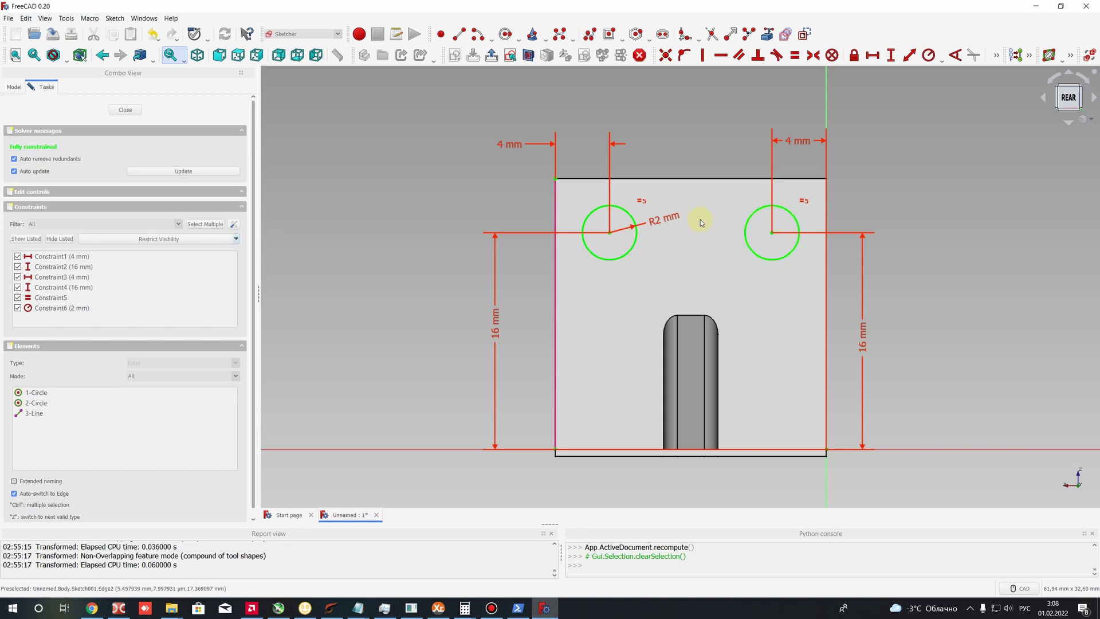
double_click(648, 224)
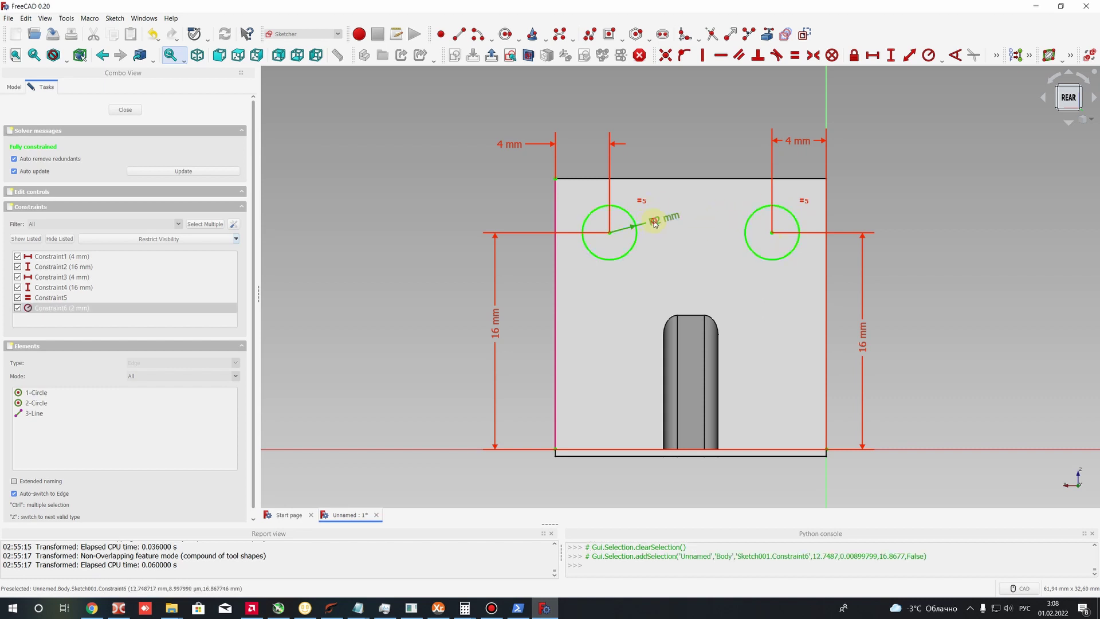
key(Return)
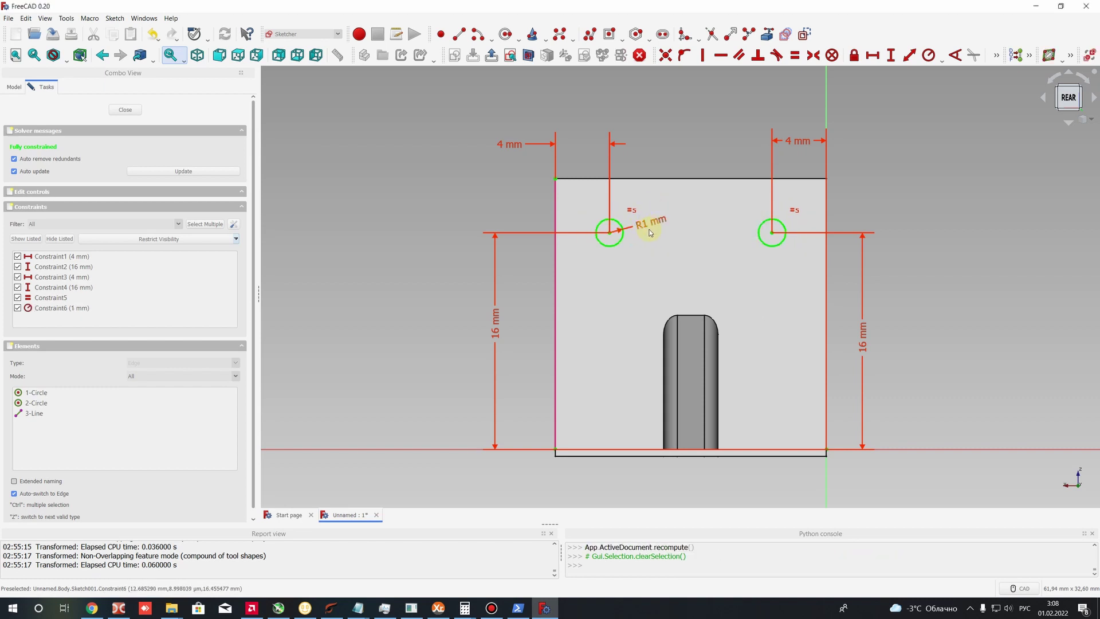
Close the sketch and cut both circles through the upright wall with a 5 mm deep Pocket.
scroll(651, 232, up, 2)
scroll(644, 229, down, 4)
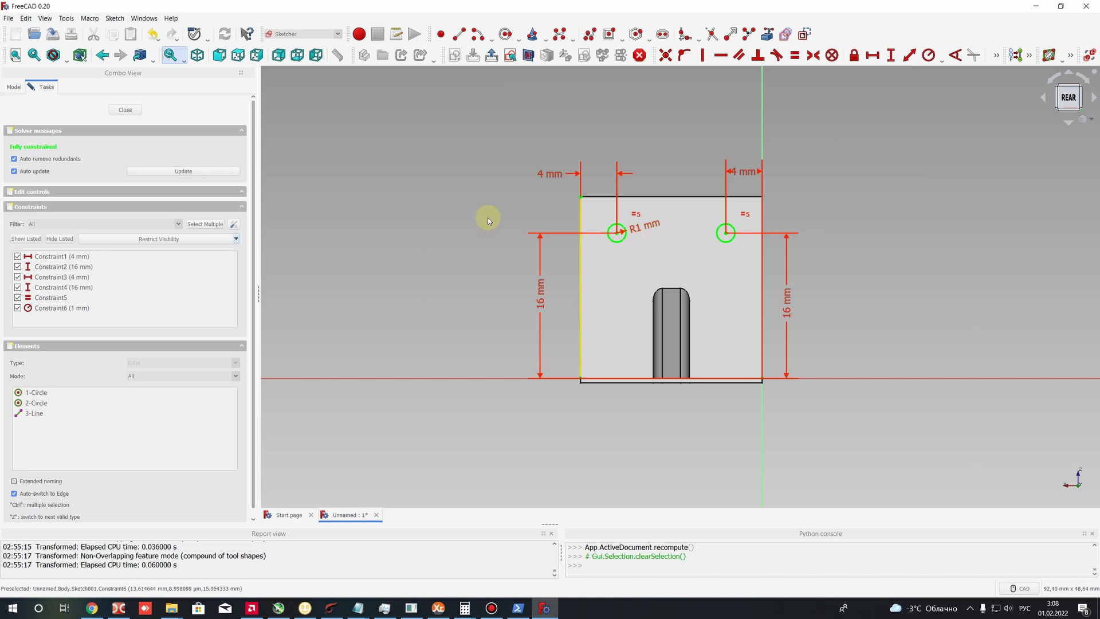
click(121, 110)
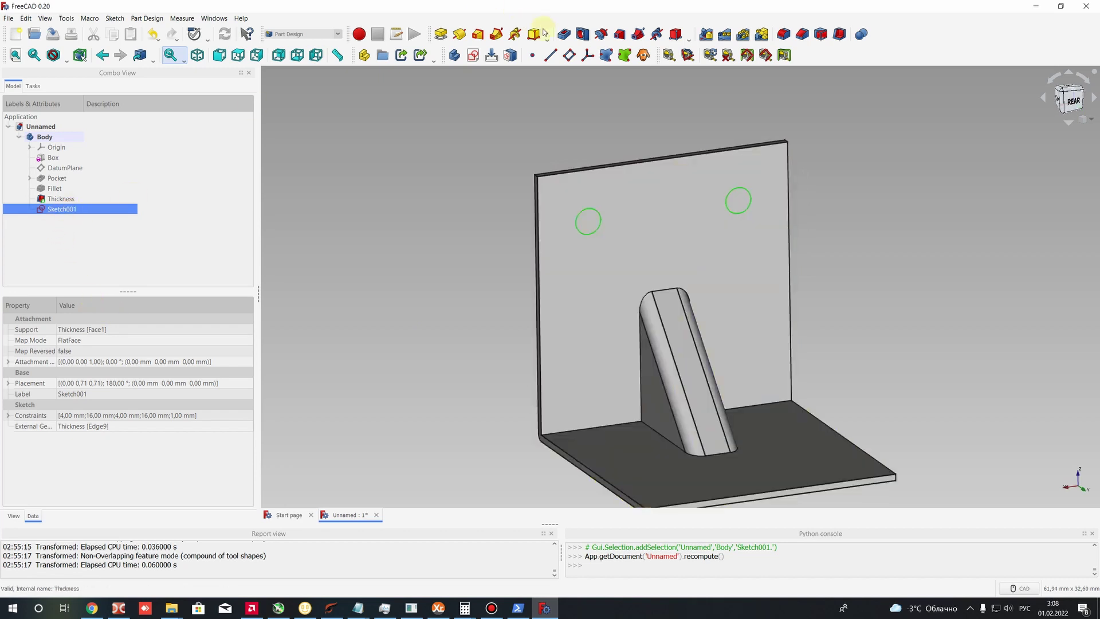
click(564, 34)
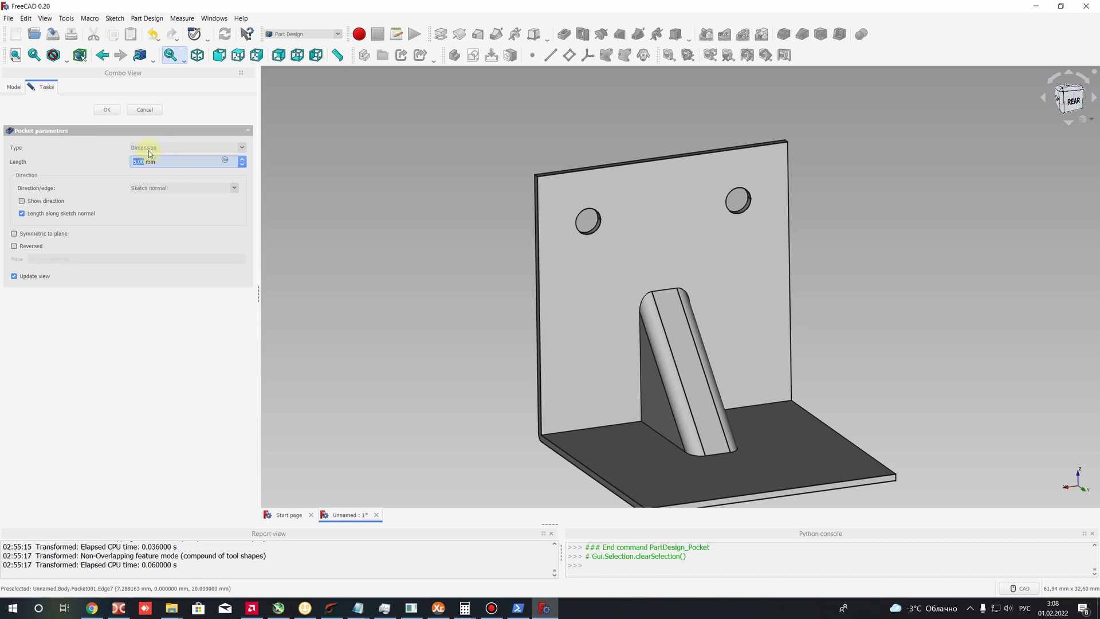
click(107, 110)
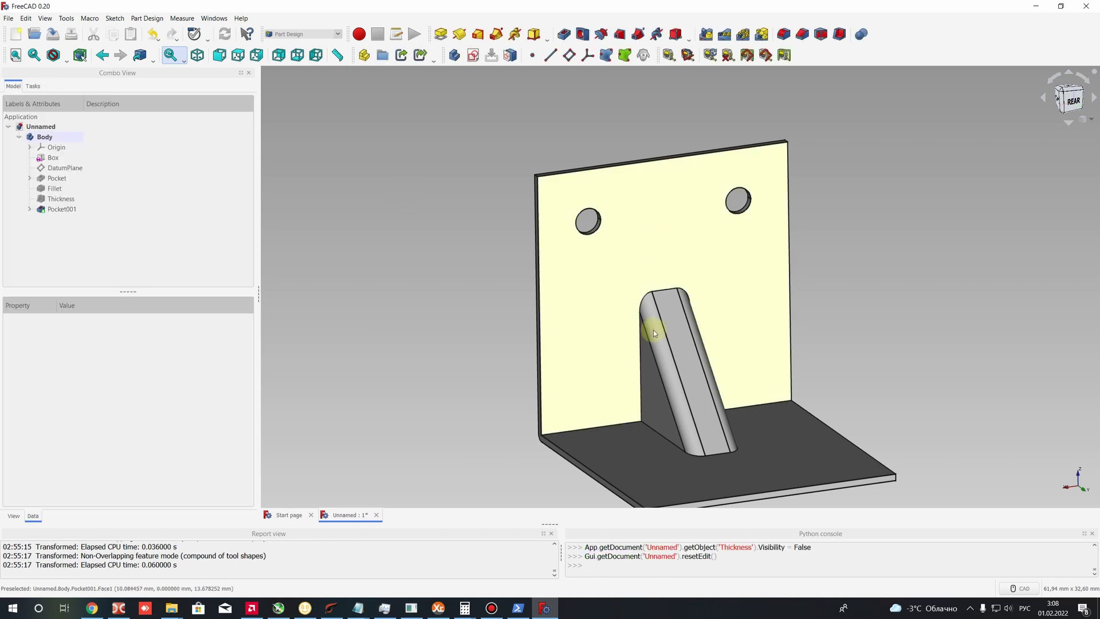
Examine the bracket and the two new wall holes from several angles.
middle_drag(655, 332, 639, 128)
scroll(687, 135, up, 5)
scroll(692, 179, down, 5)
middle_drag(693, 180, 619, 277)
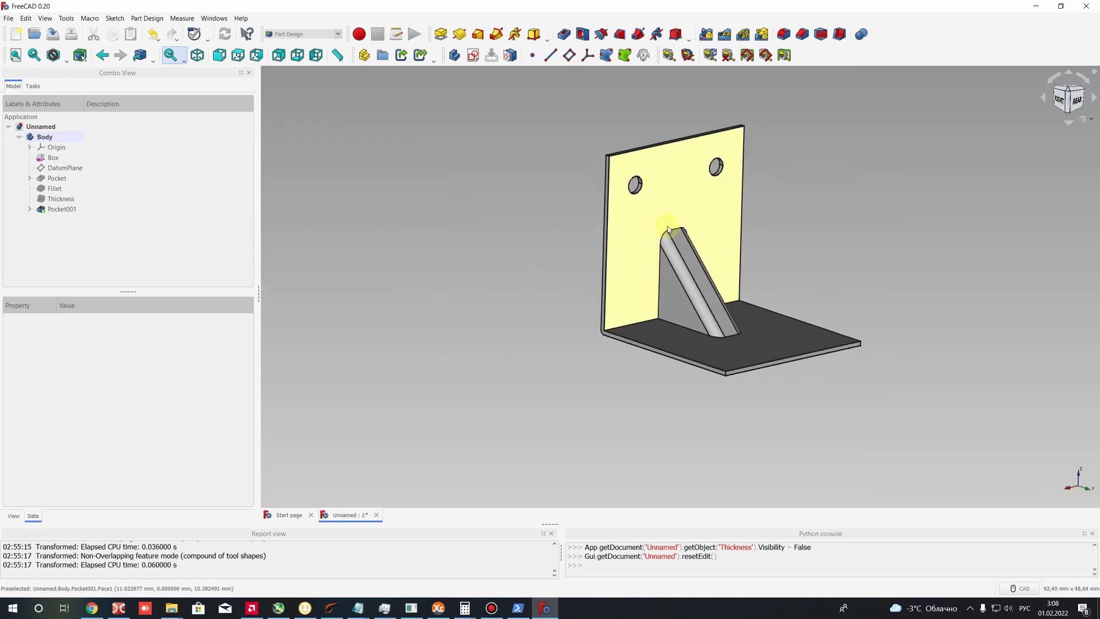
click(678, 182)
middle_drag(645, 284, 734, 294)
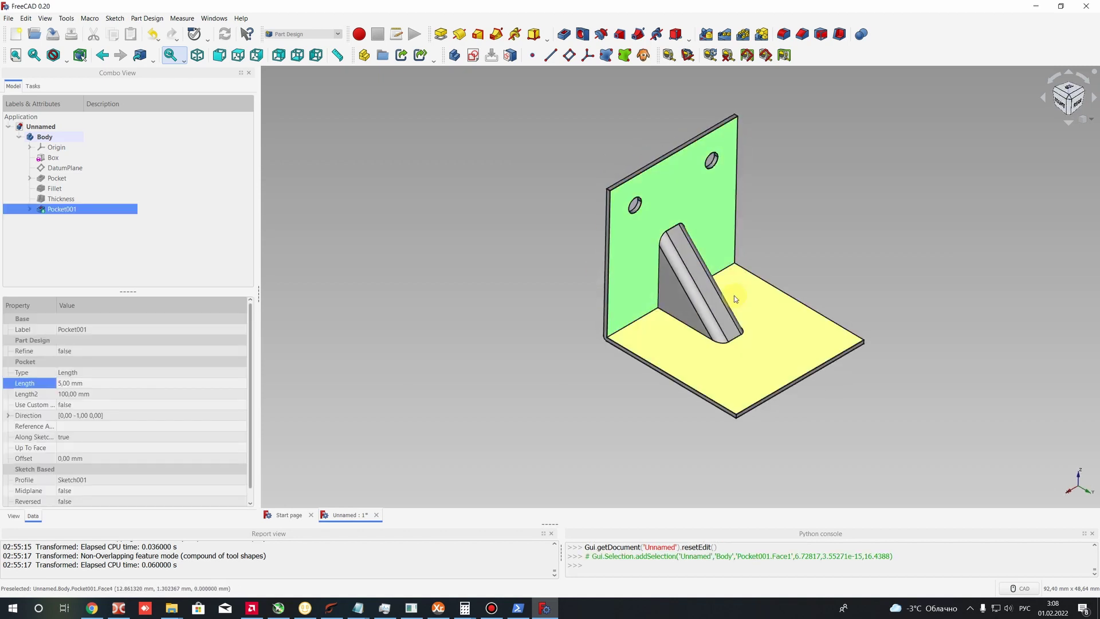
middle_drag(665, 350, 653, 372)
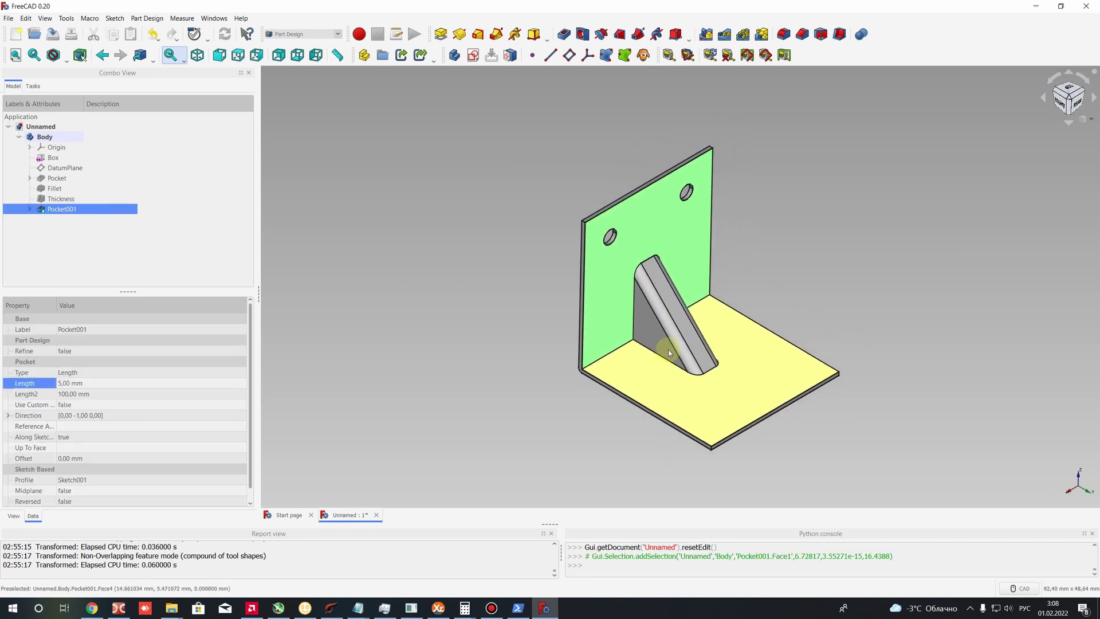
Compare the upright wall's holes with the plain base plate by selecting the base face and the hole edges.
click(800, 246)
click(722, 418)
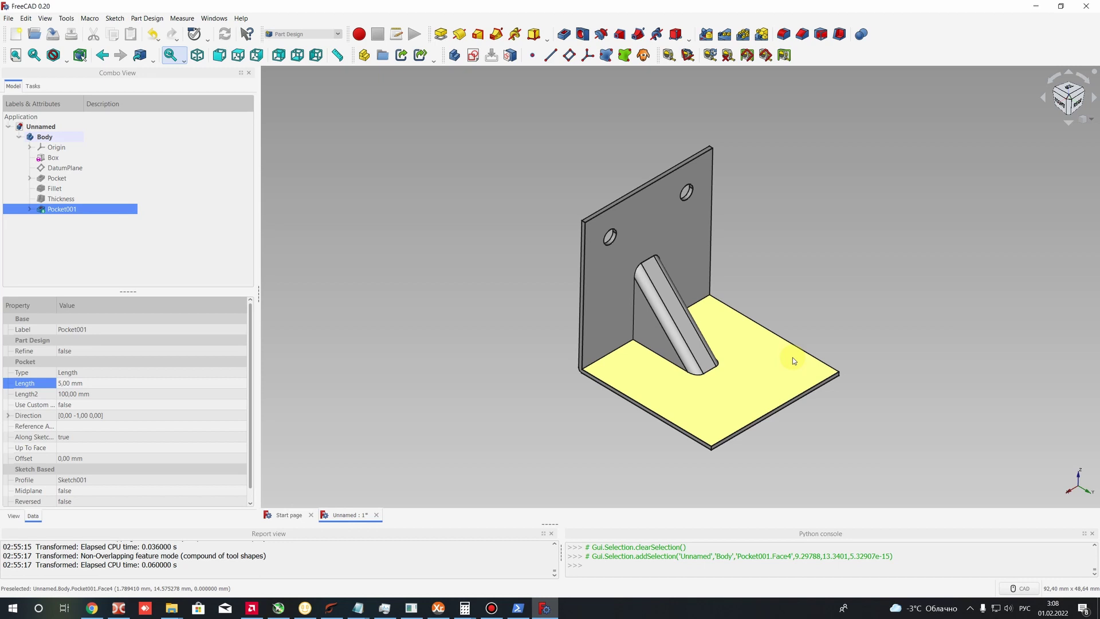
click(815, 330)
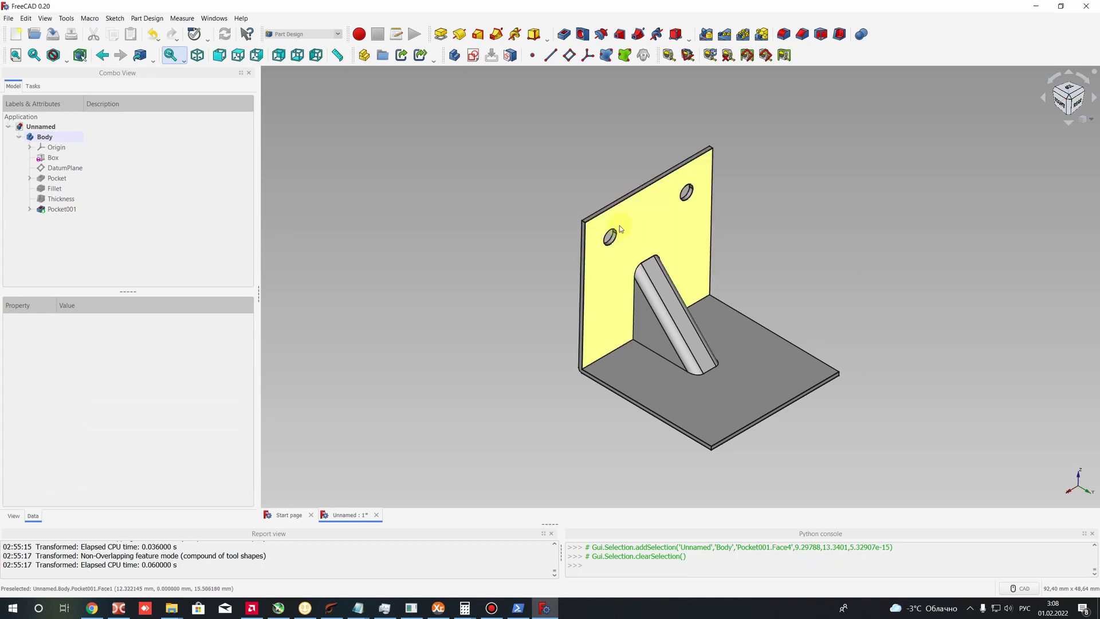
click(743, 388)
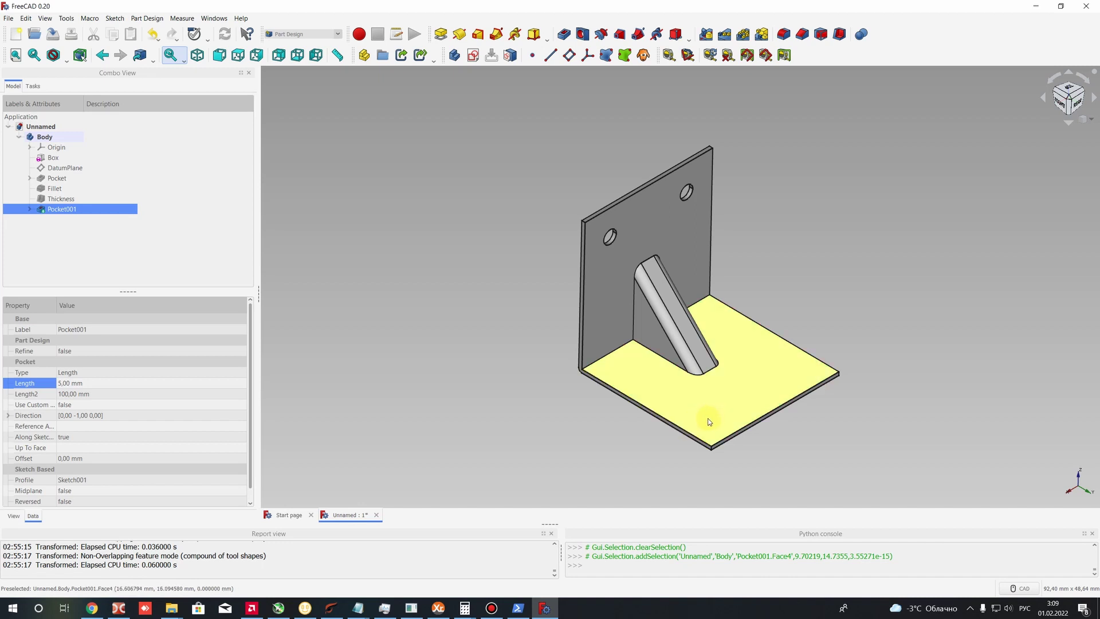
click(814, 315)
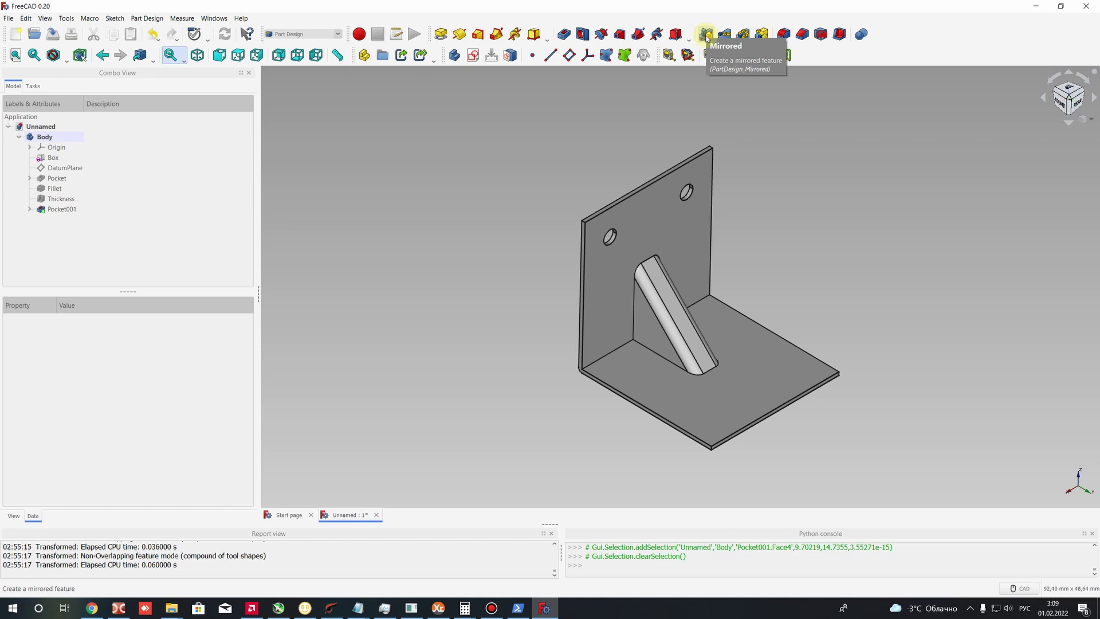
click(611, 235)
click(687, 193)
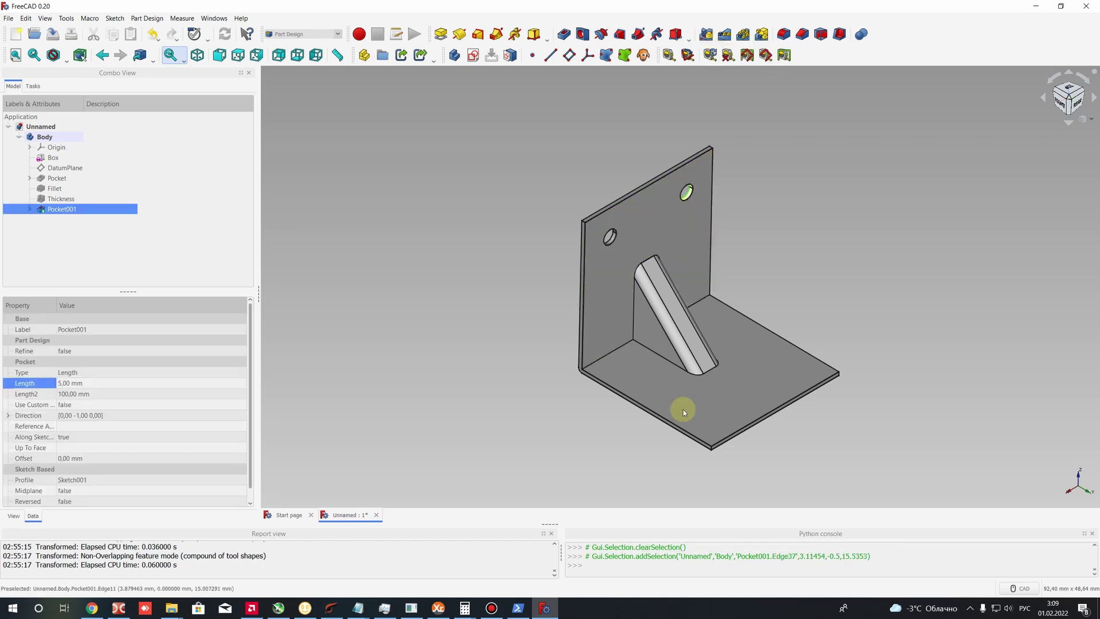
double_click(789, 372)
click(755, 319)
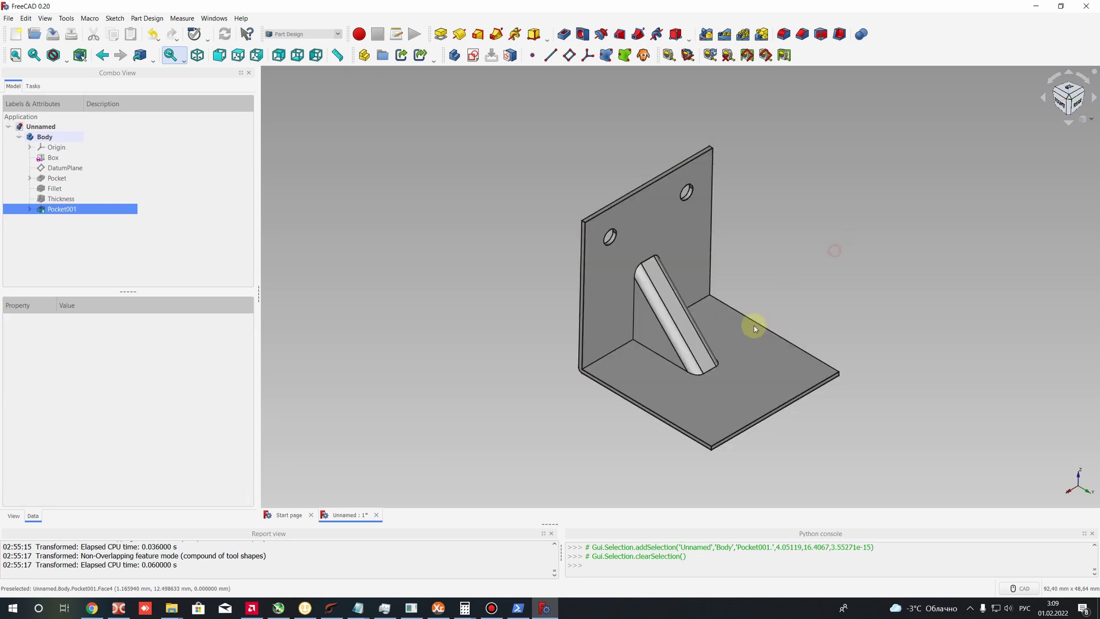
Start a new datum plane in the bracket's body with no reference attached.
key(3)
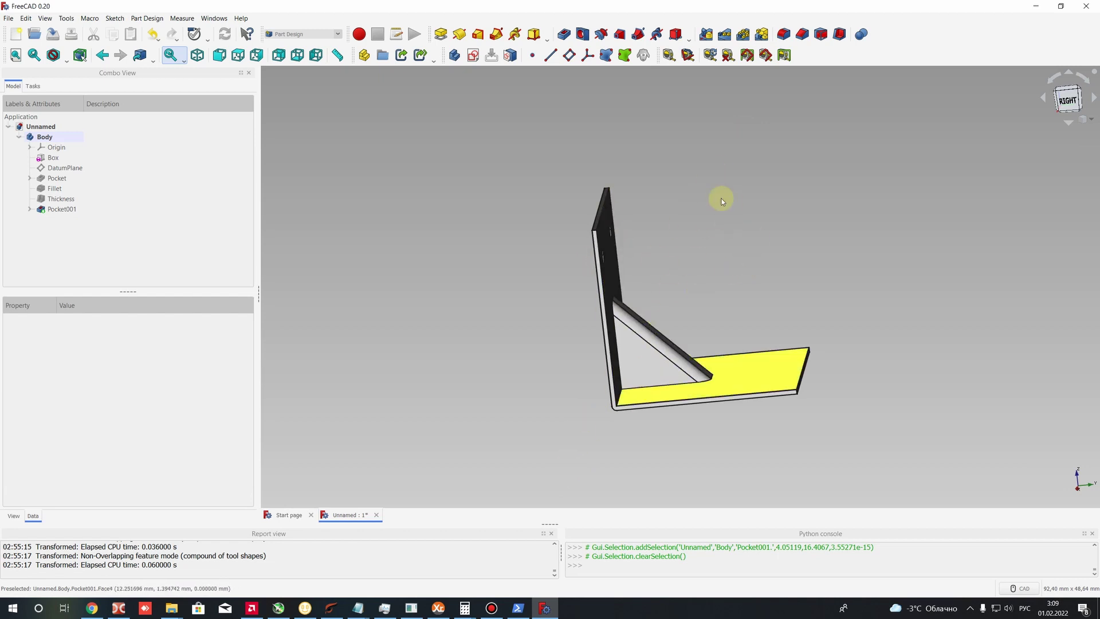
key(0)
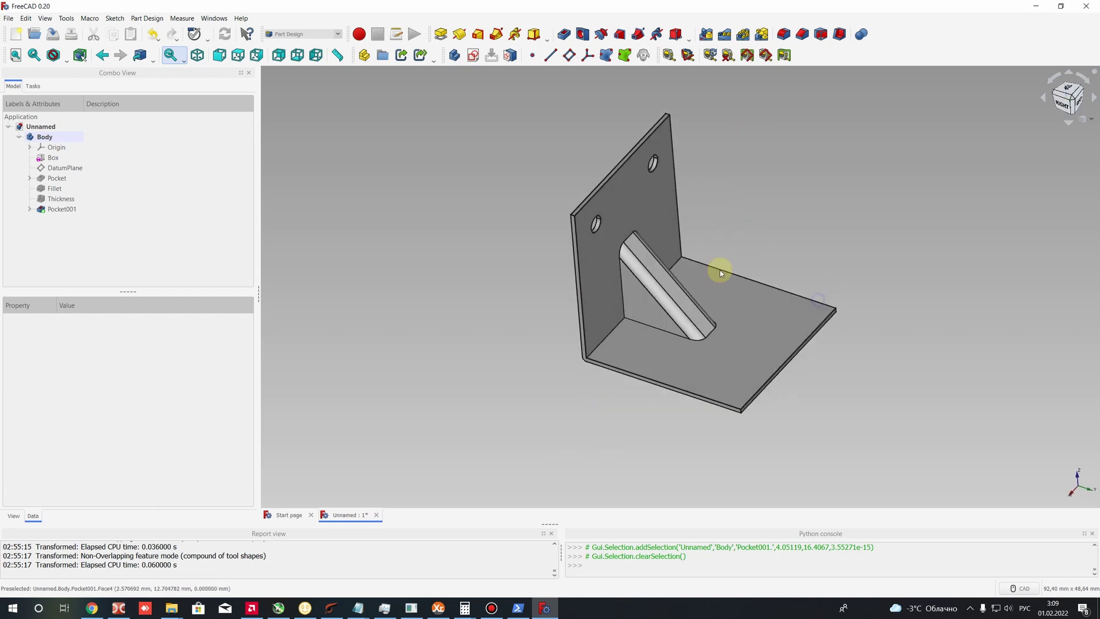
click(568, 55)
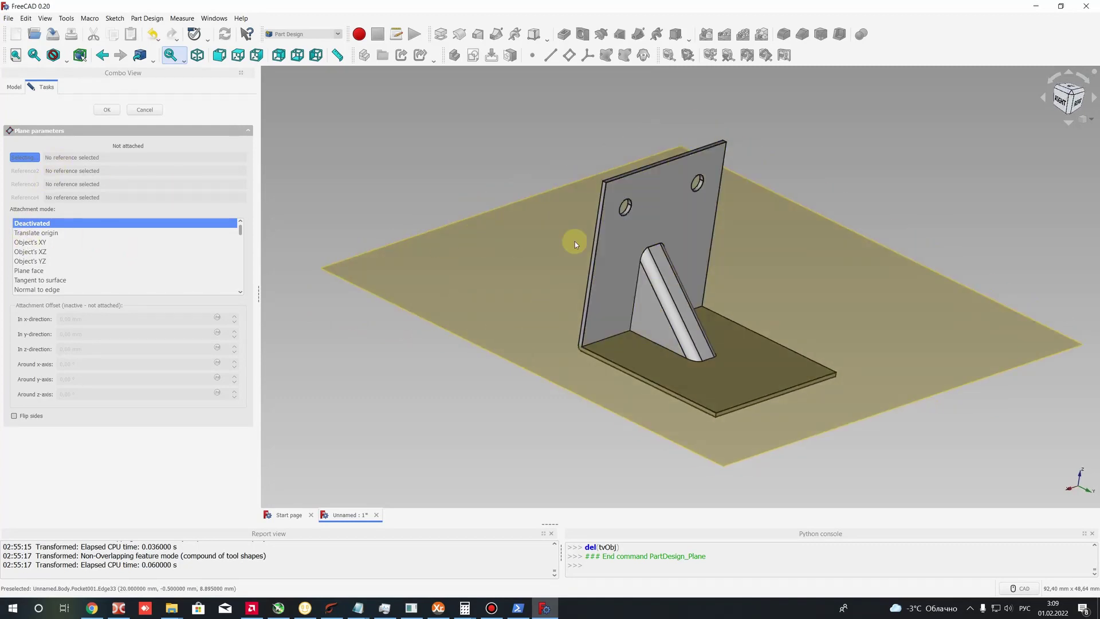
middle_drag(426, 378, 122, 355)
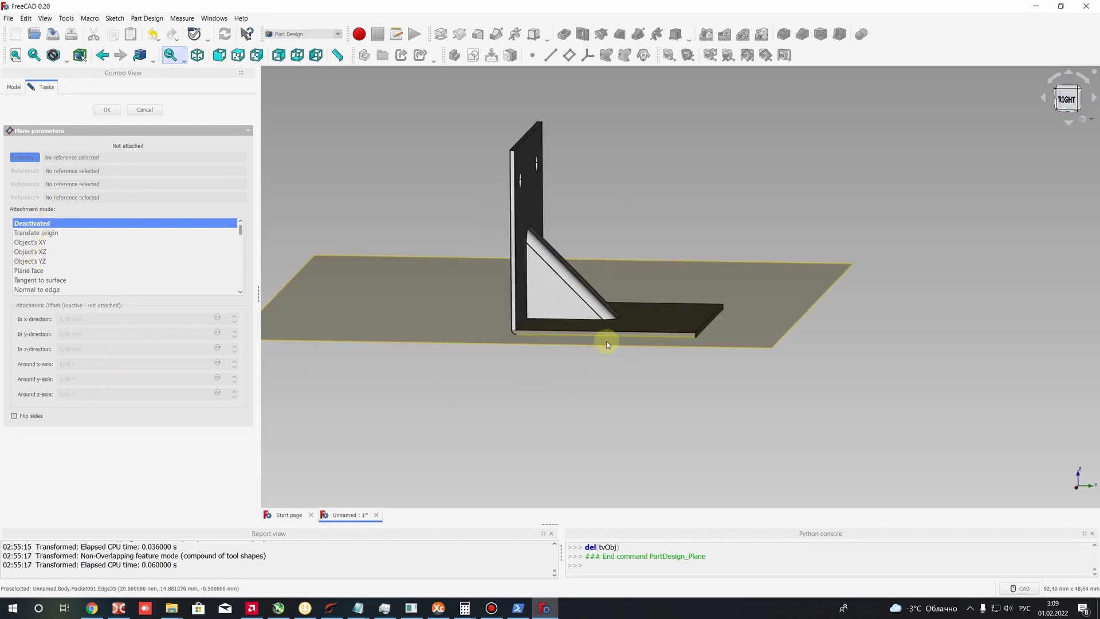
Try attaching the datum plane to the inner corner edge between wall and base, and clear that reference.
click(523, 327)
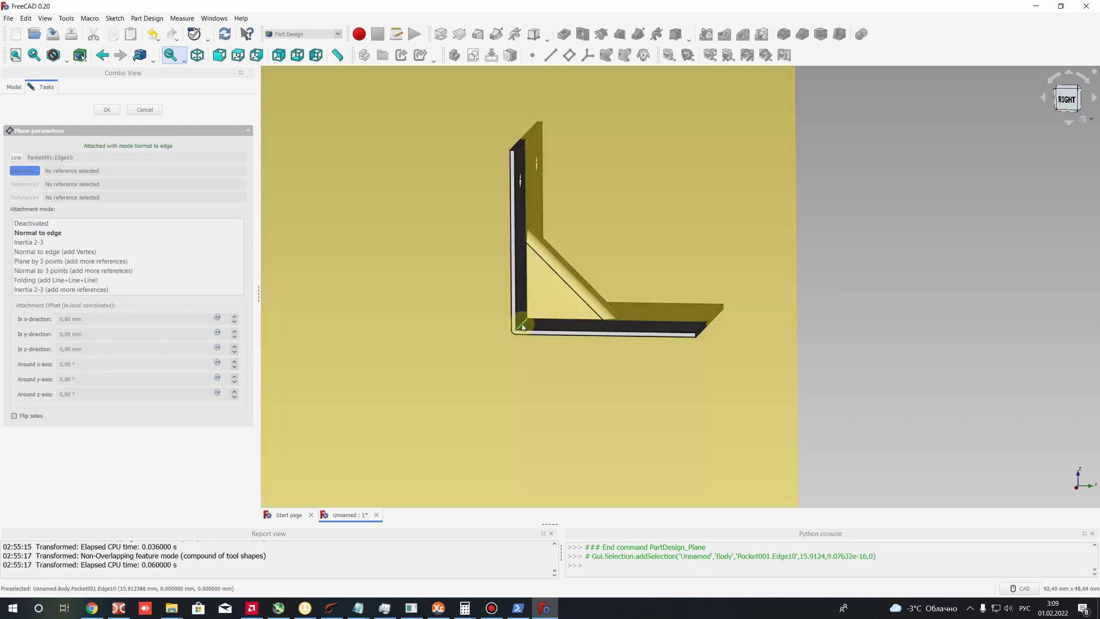
scroll(528, 328, down, 3)
middle_drag(527, 329, 617, 349)
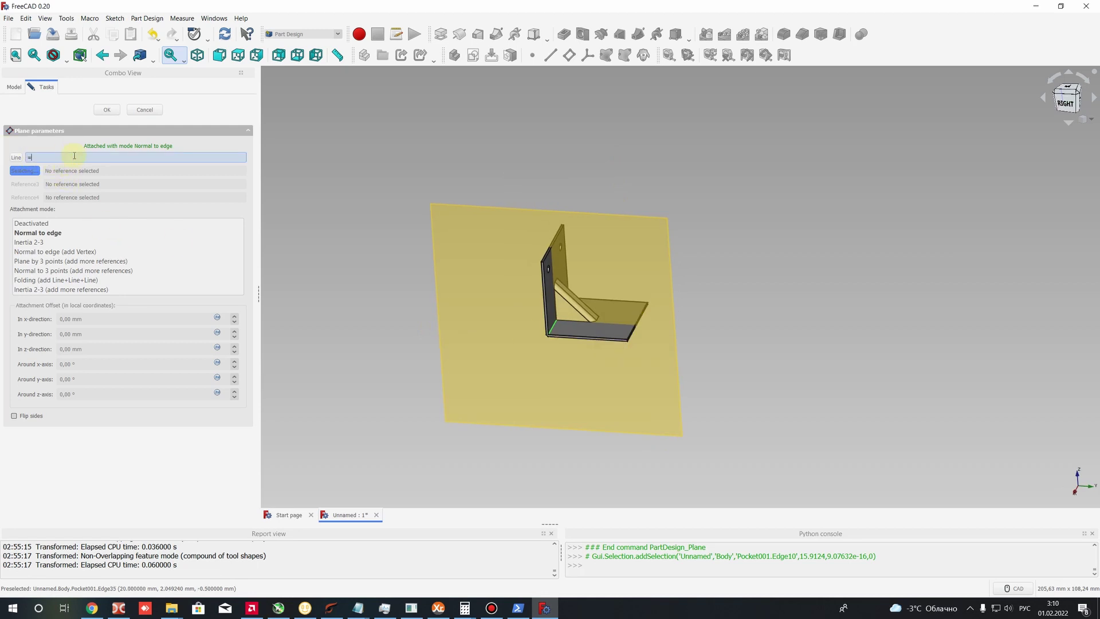
click(410, 233)
Attach the datum plane to the sloping outer face of the stiffening rib in Plane face mode.
scroll(601, 292, up, 2)
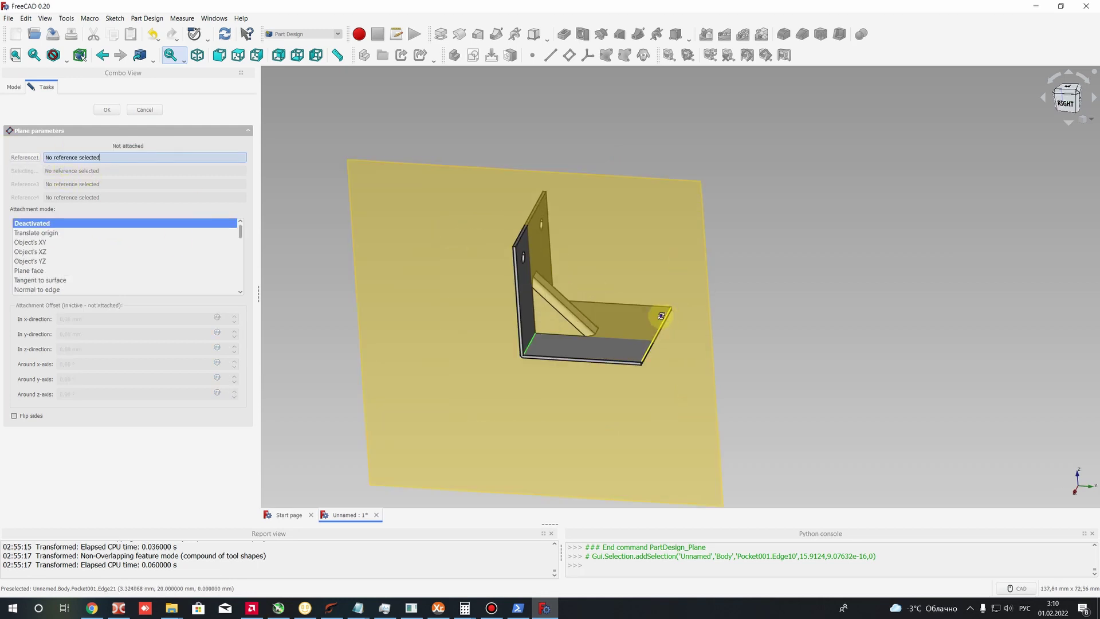
middle_drag(661, 315, 759, 256)
click(586, 281)
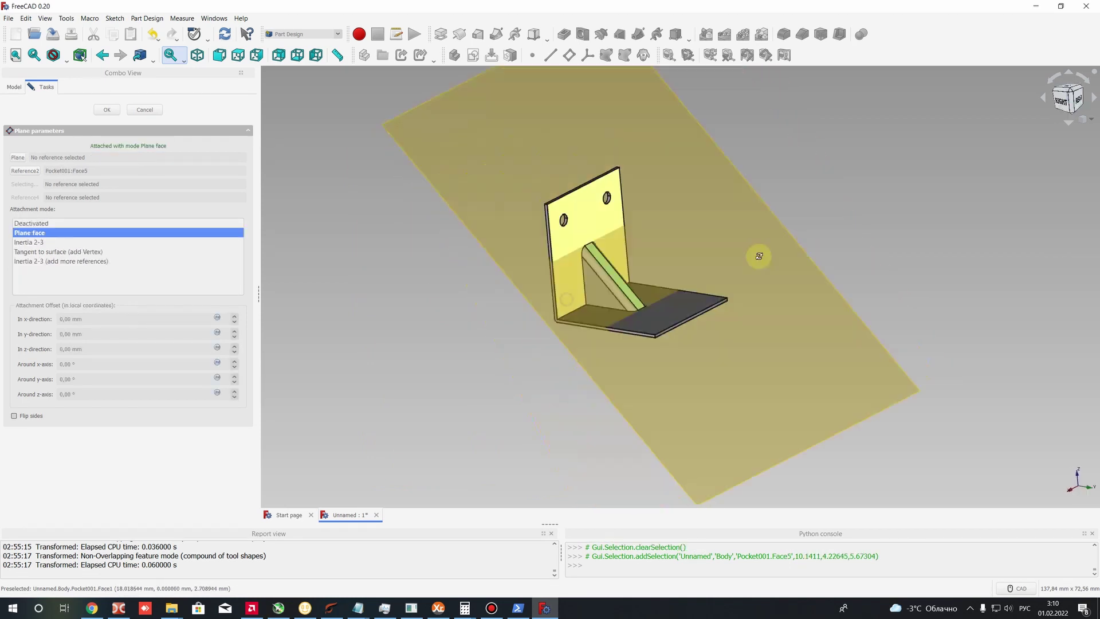
key(3)
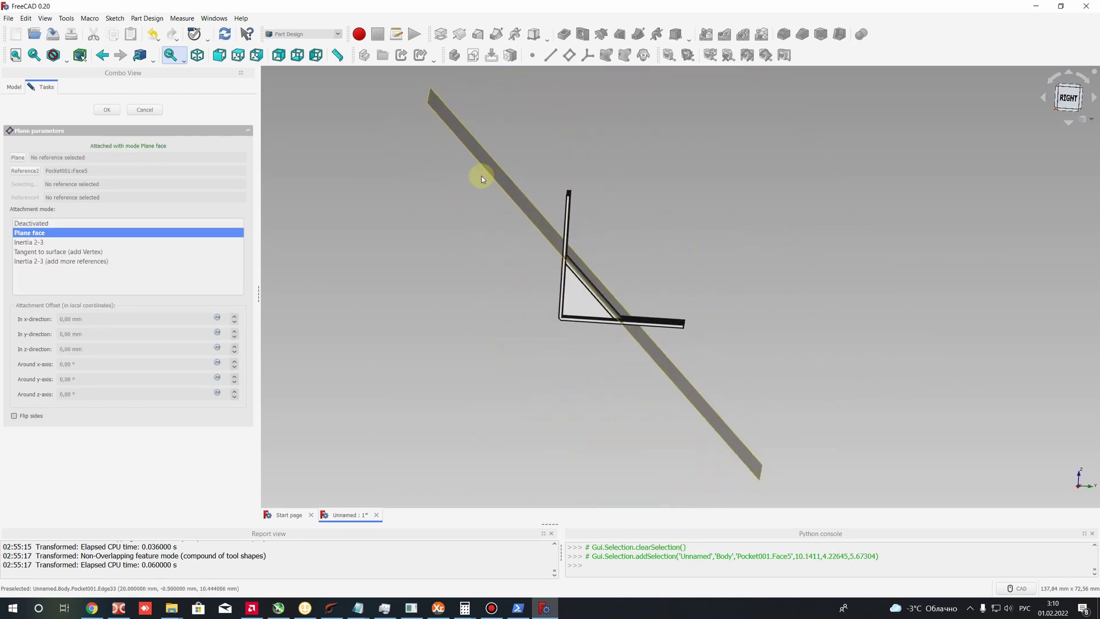
middle_drag(596, 271, 655, 250)
scroll(659, 241, up, 5)
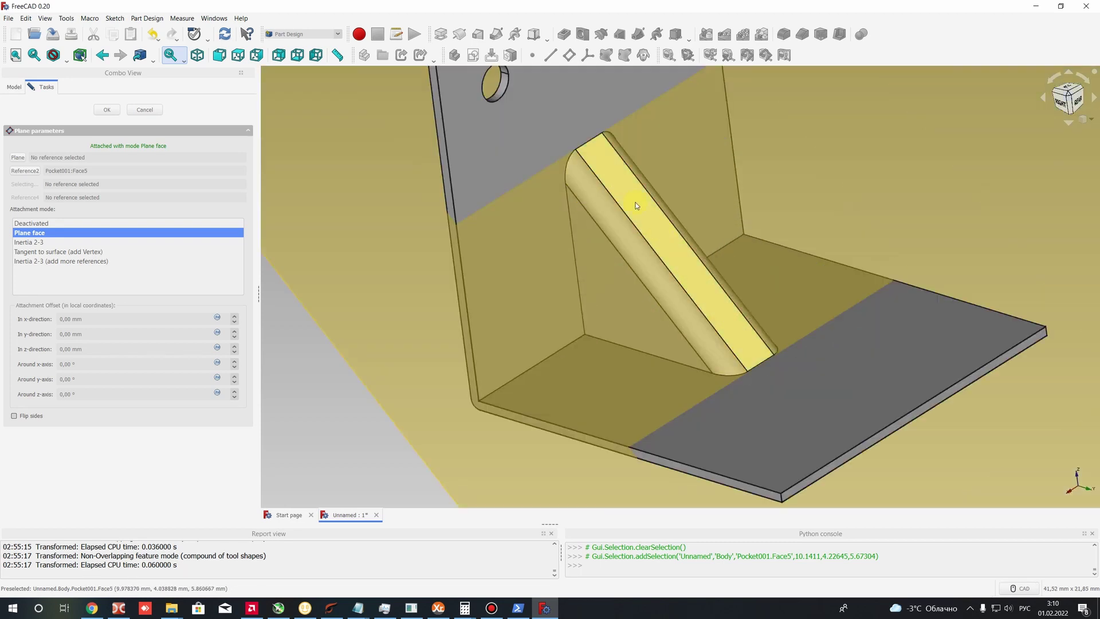
scroll(635, 205, down, 6)
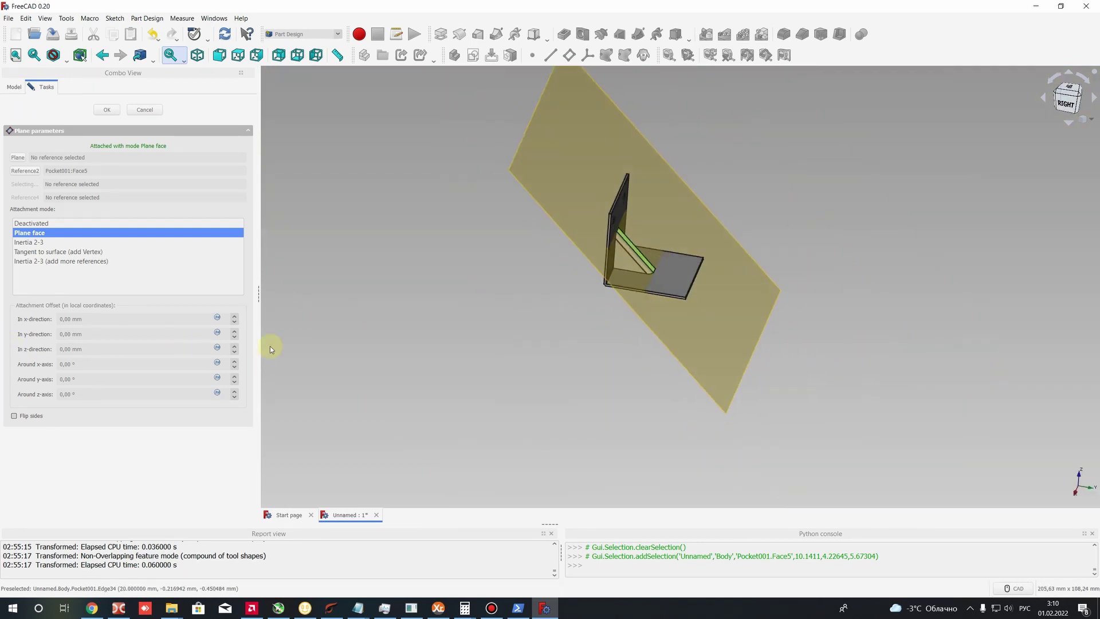
Rotate the datum plane 90° around its x-axis and accept it.
click(235, 377)
click(234, 383)
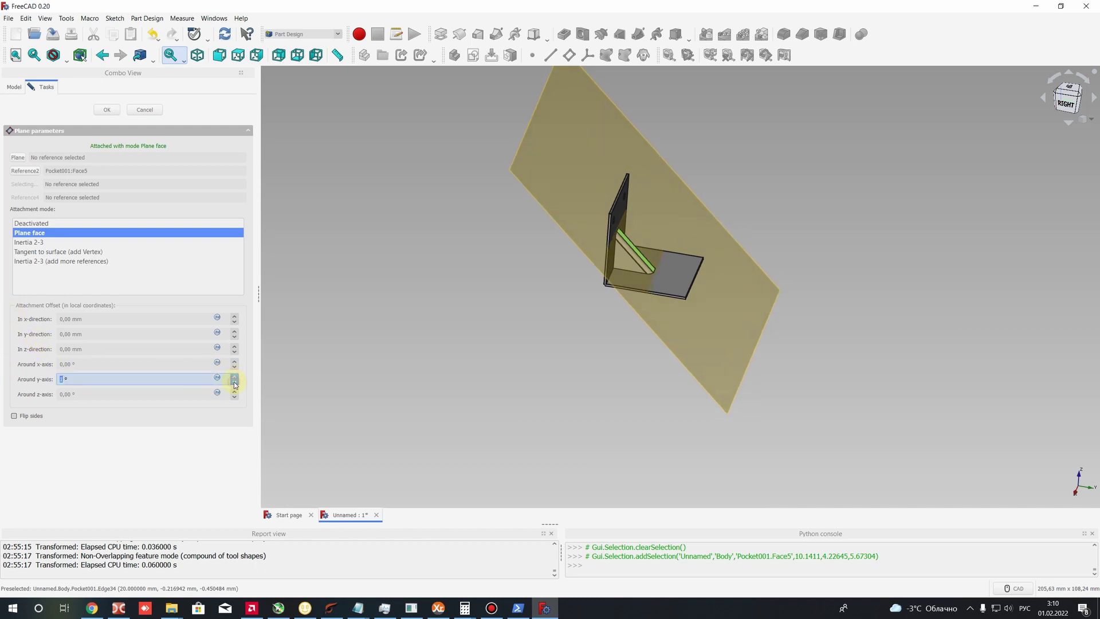
click(235, 361)
drag(234, 363, 235, 363)
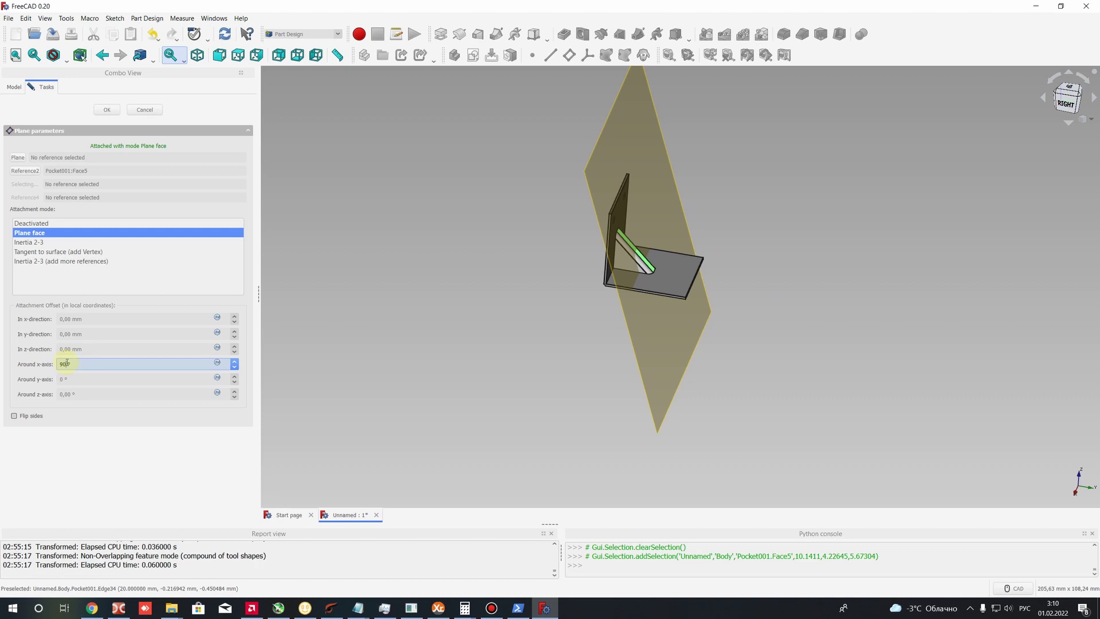
click(107, 110)
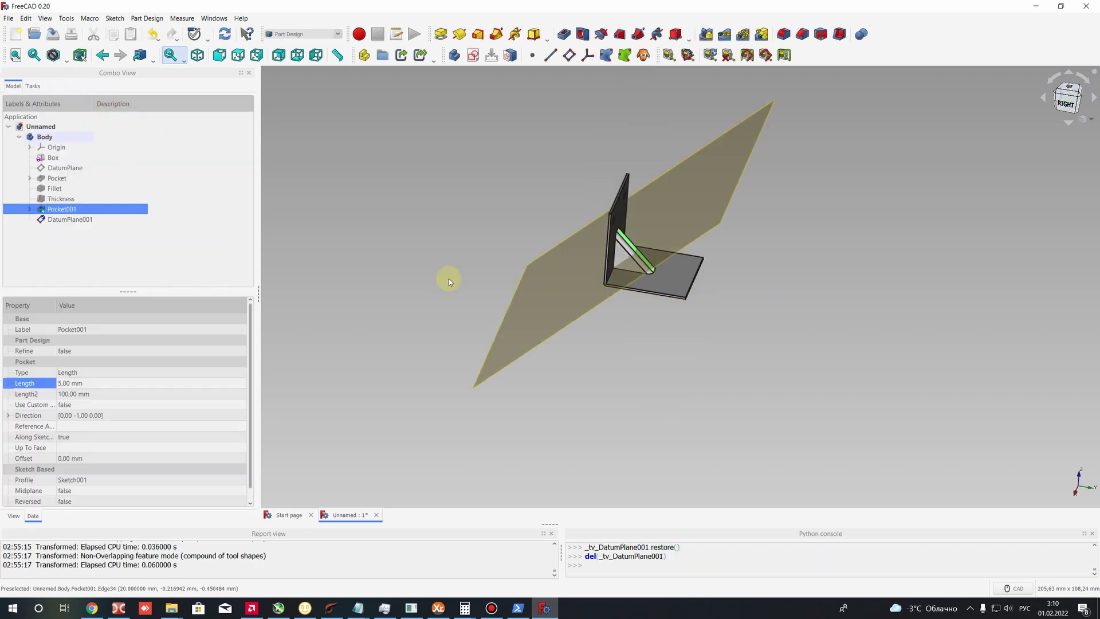
Examine how the new datum plane lies between the upright wall and the base.
middle_drag(659, 266, 618, 196)
click(669, 249)
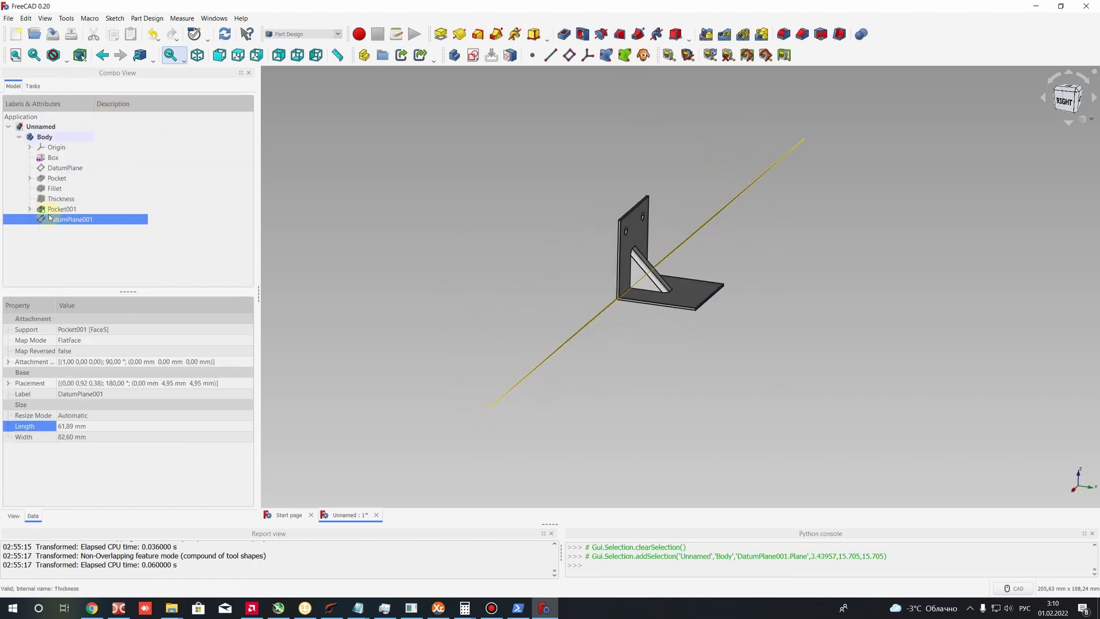
click(705, 344)
middle_drag(705, 227, 683, 205)
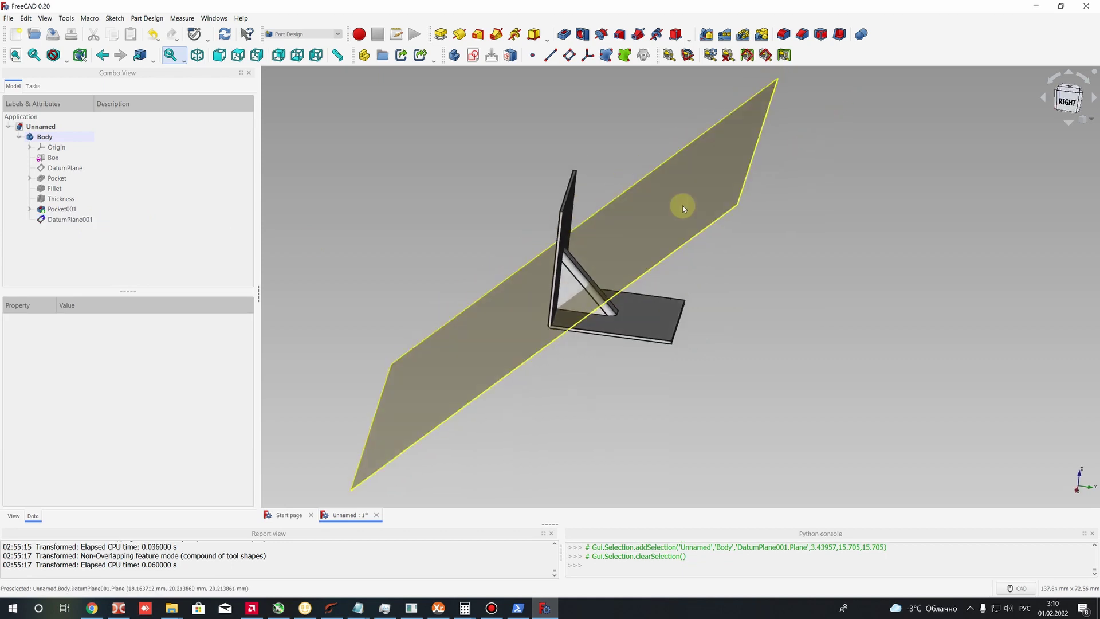
click(703, 273)
middle_drag(703, 273, 637, 252)
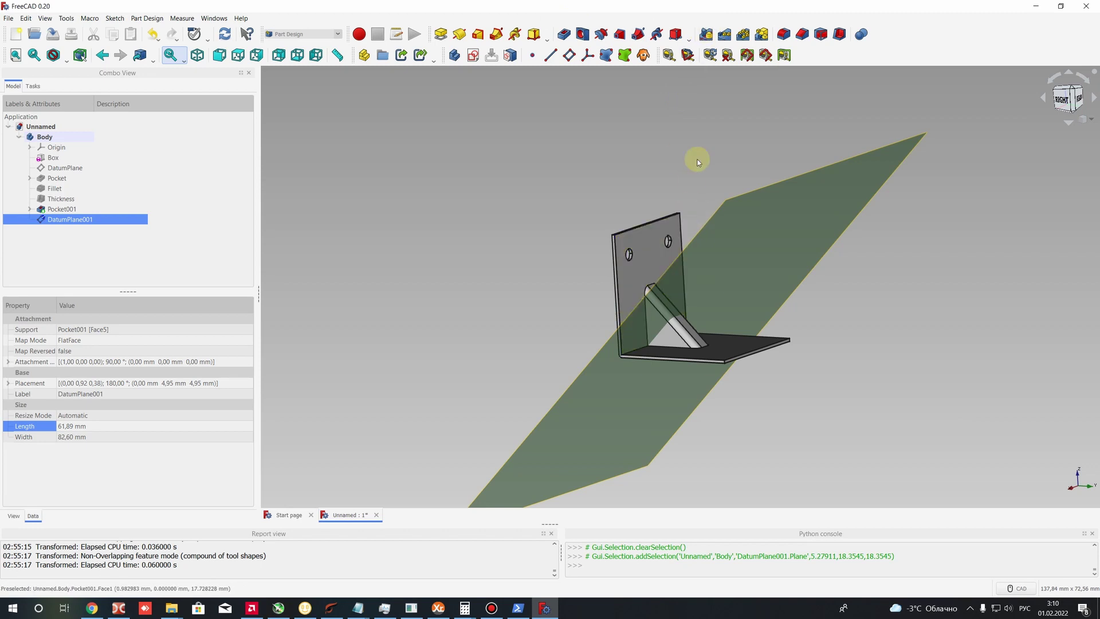
click(705, 117)
scroll(629, 250, up, 5)
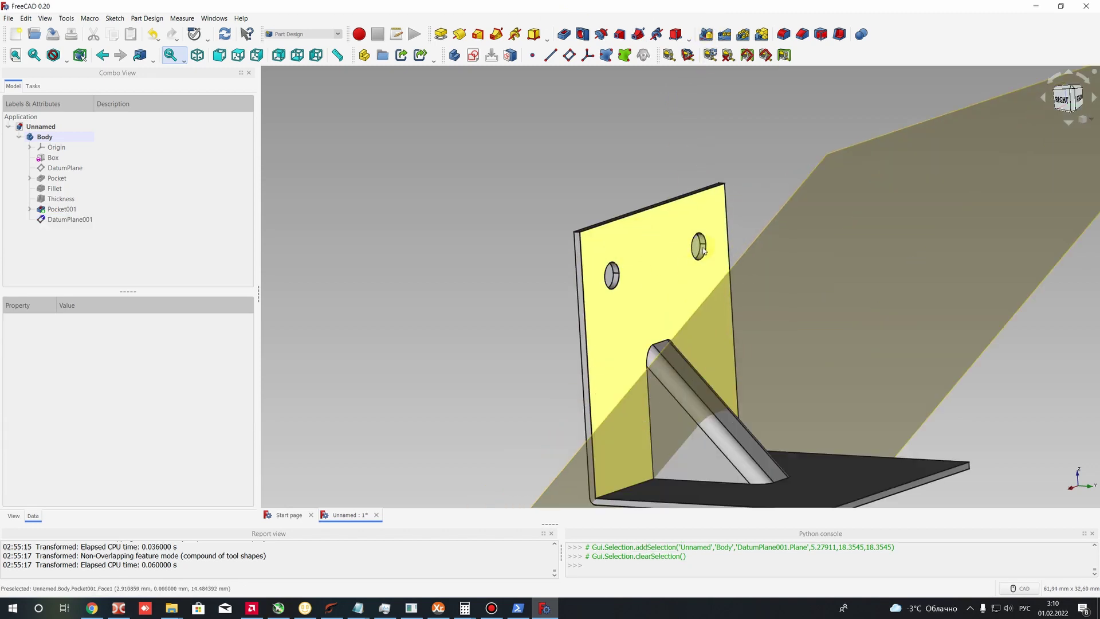
Mirror the wall-hole pocket across the new diagonal datum plane onto the base, and hide that plane.
click(55, 209)
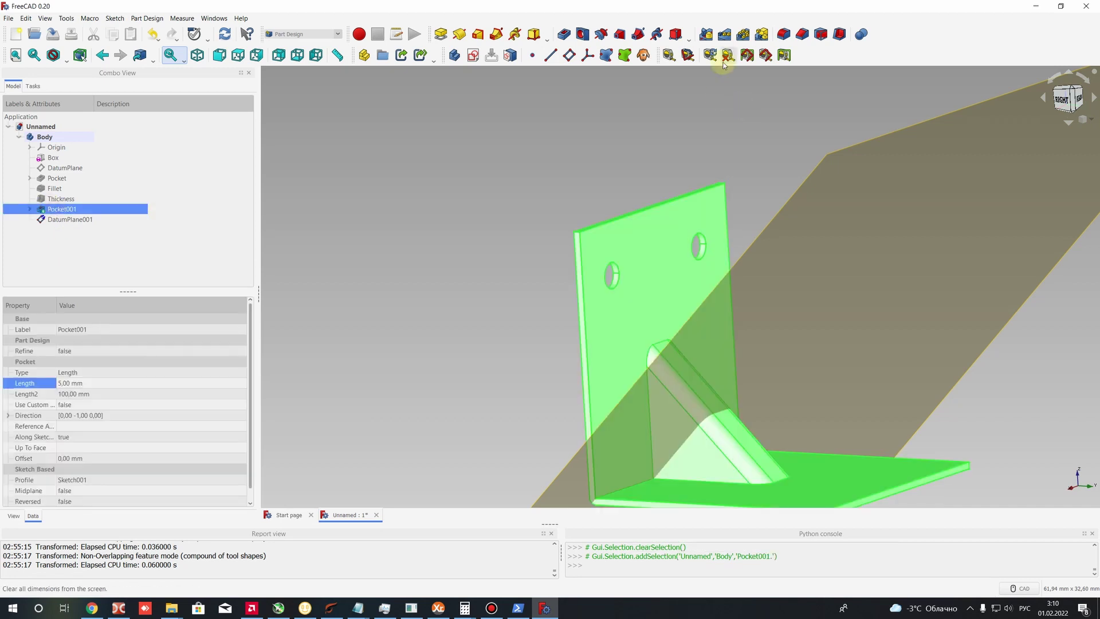
click(707, 36)
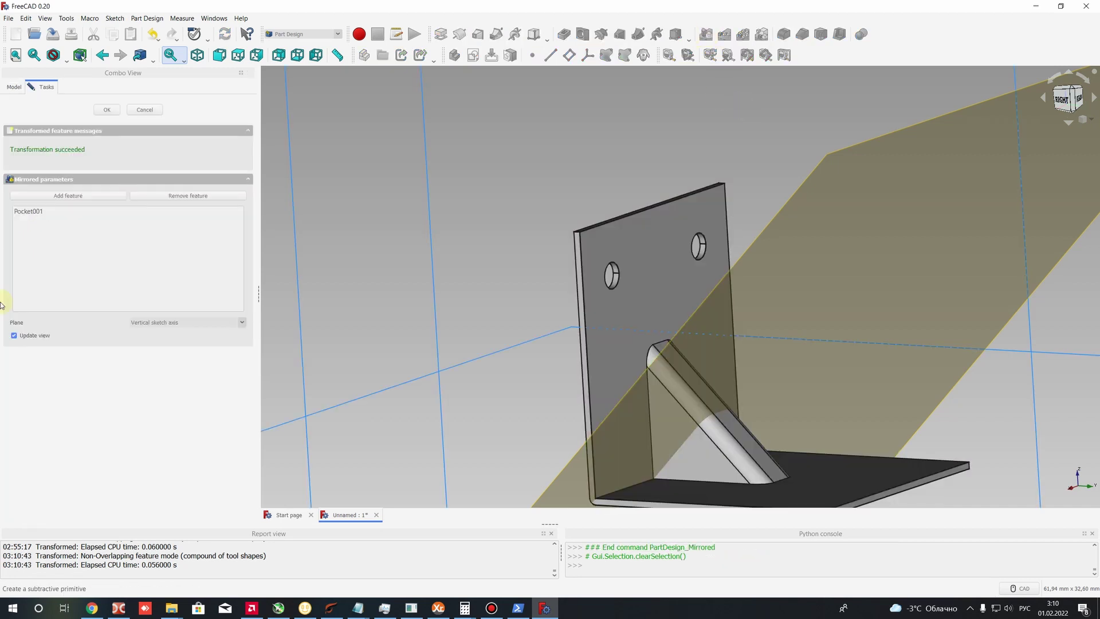
click(155, 322)
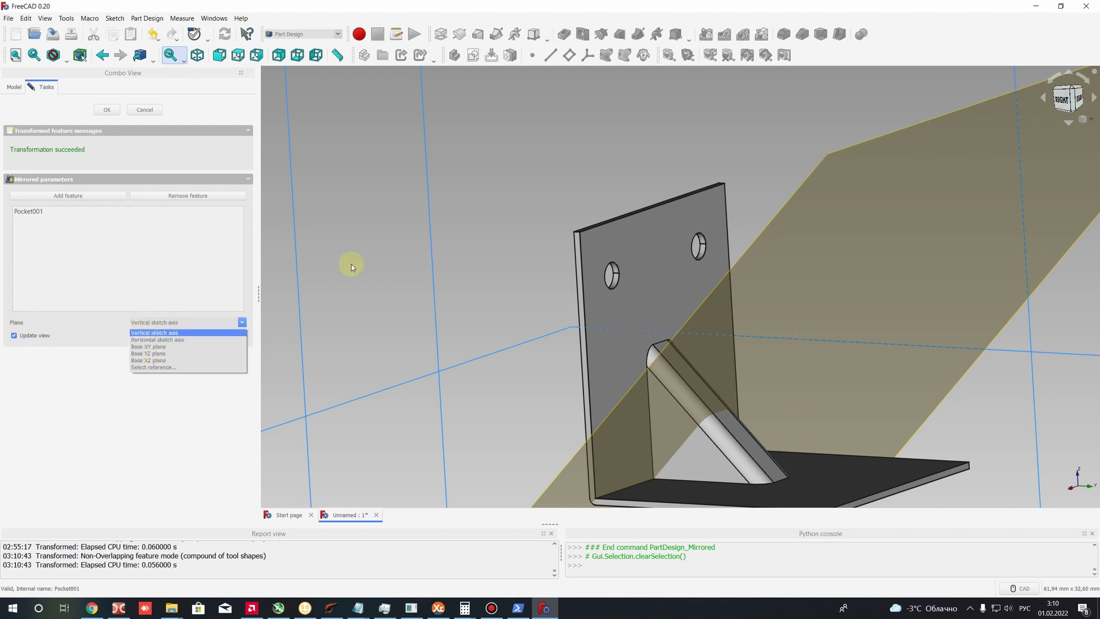
click(144, 367)
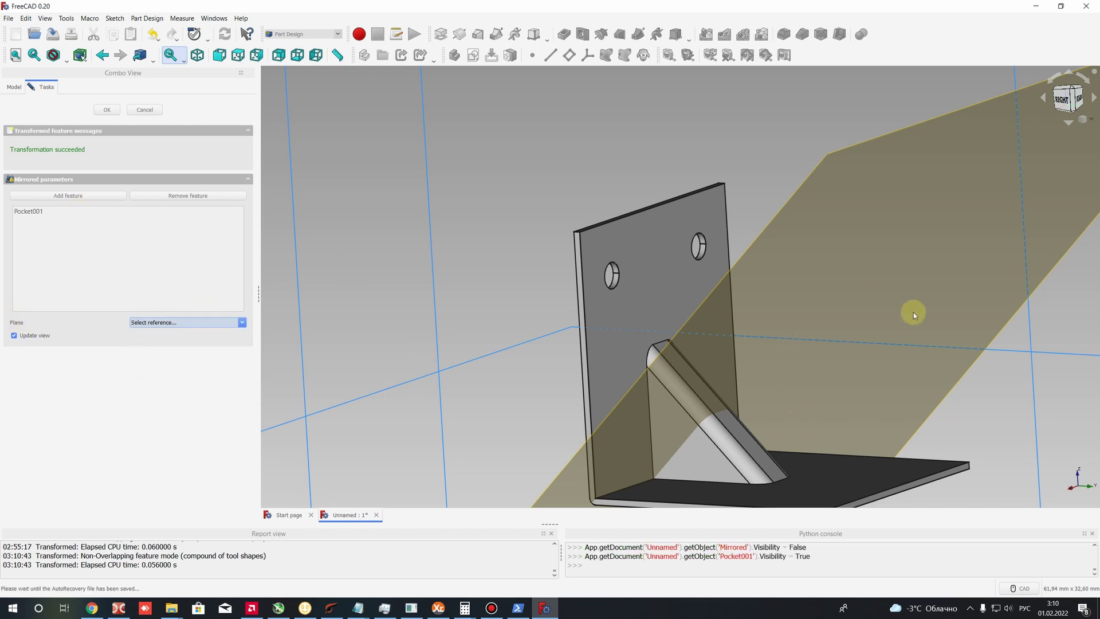
click(844, 253)
scroll(802, 272, down, 2)
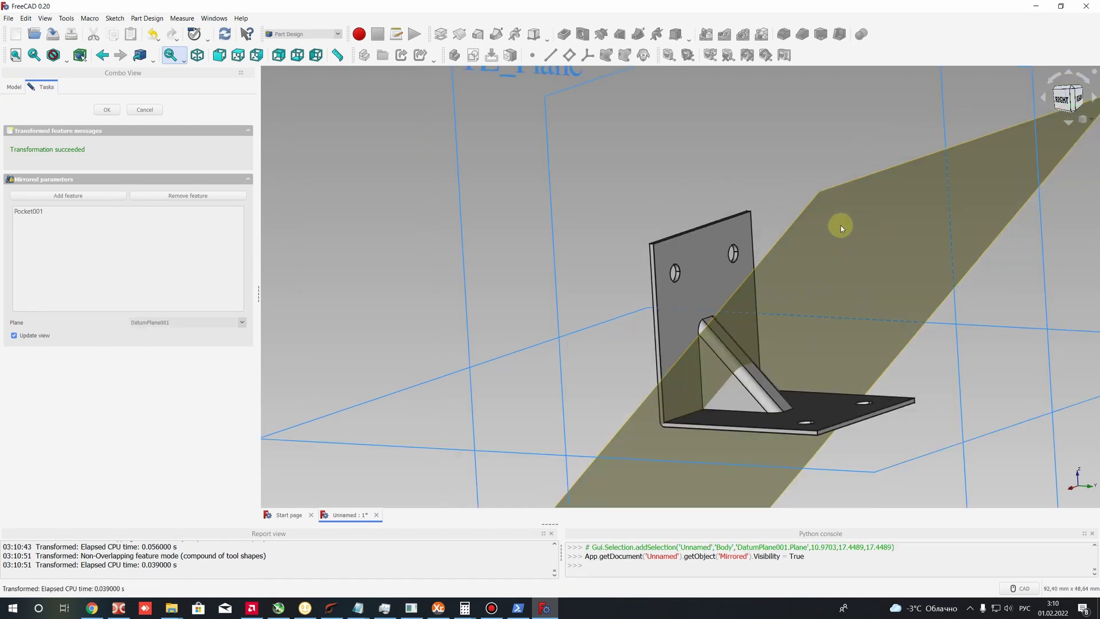
middle_drag(840, 228, 641, 334)
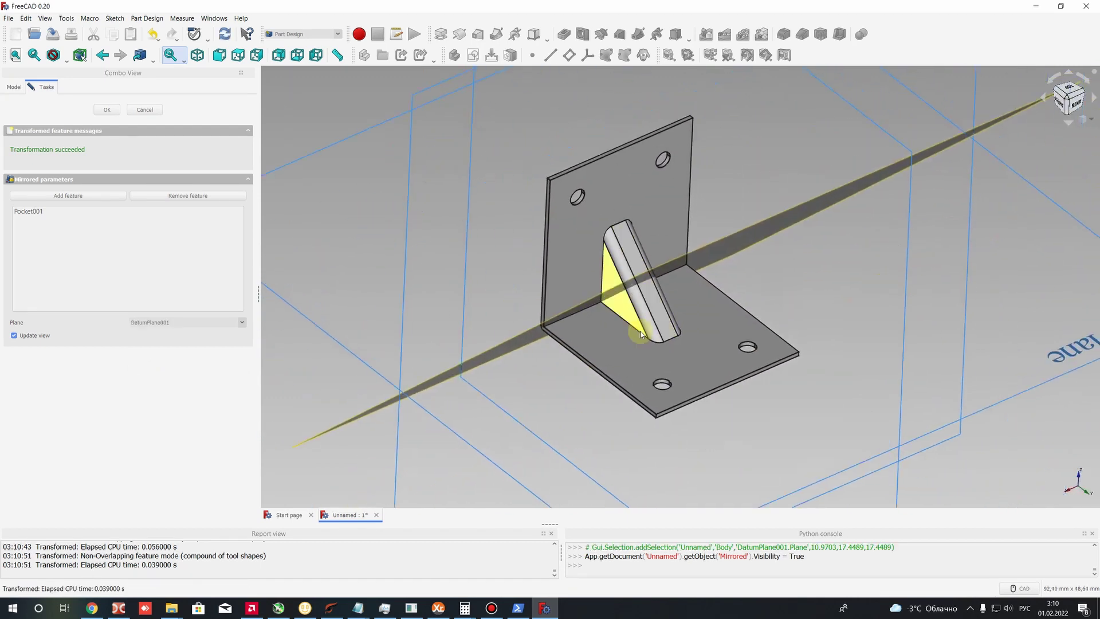
scroll(642, 338, up, 3)
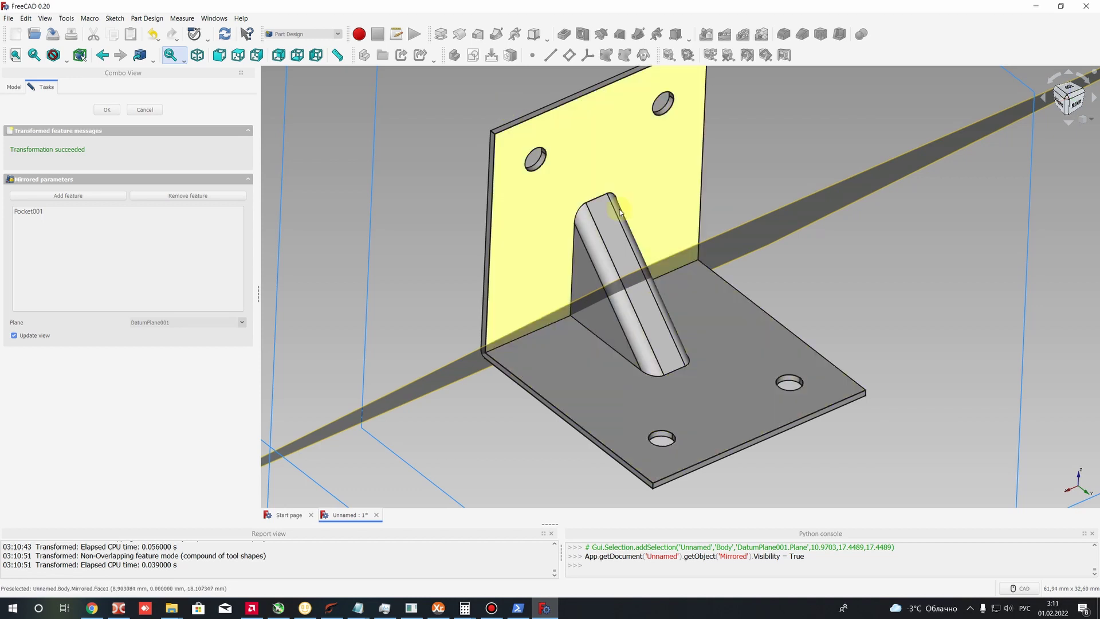
key(Return)
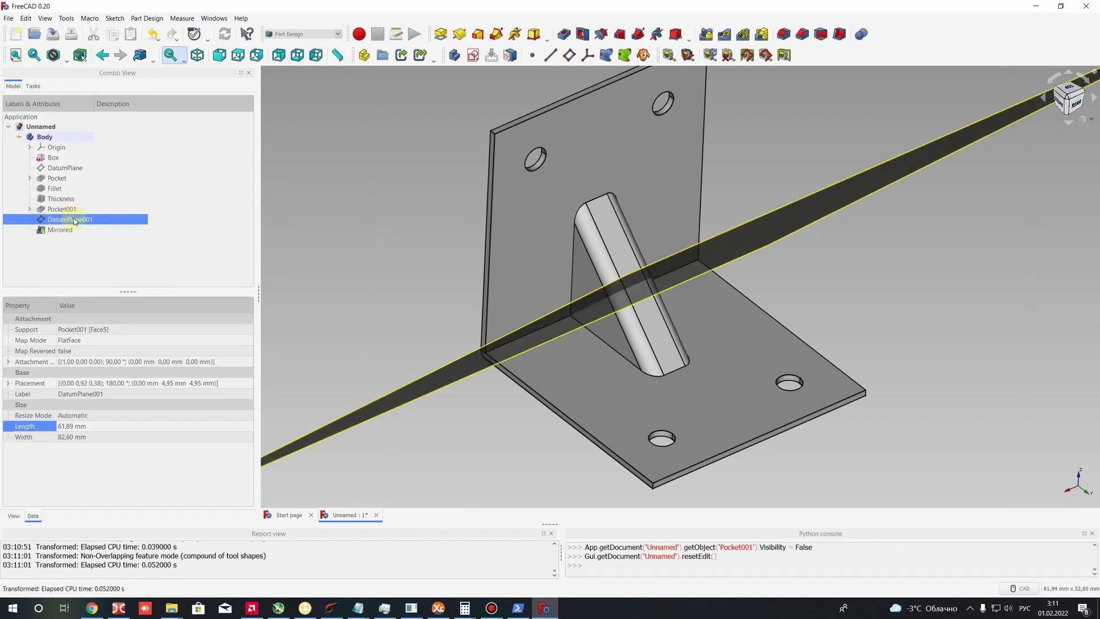
key(space)
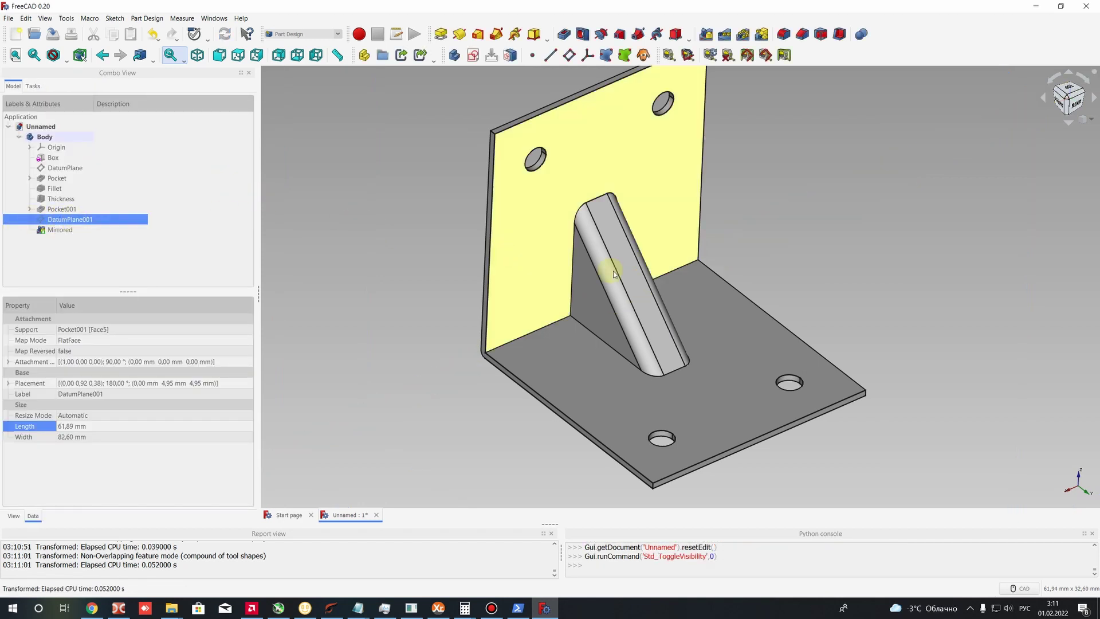
Inspect the bracket from several angles, checking the holes in both the wall and the base.
scroll(642, 310, down, 3)
middle_drag(641, 310, 686, 303)
scroll(499, 329, up, 3)
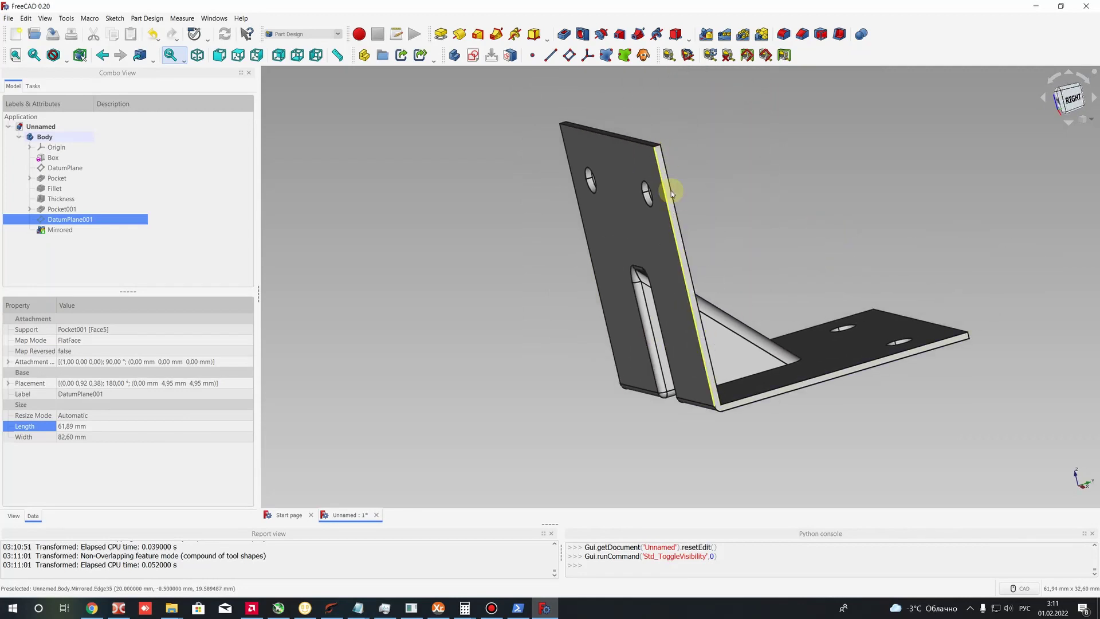
middle_drag(990, 334, 596, 319)
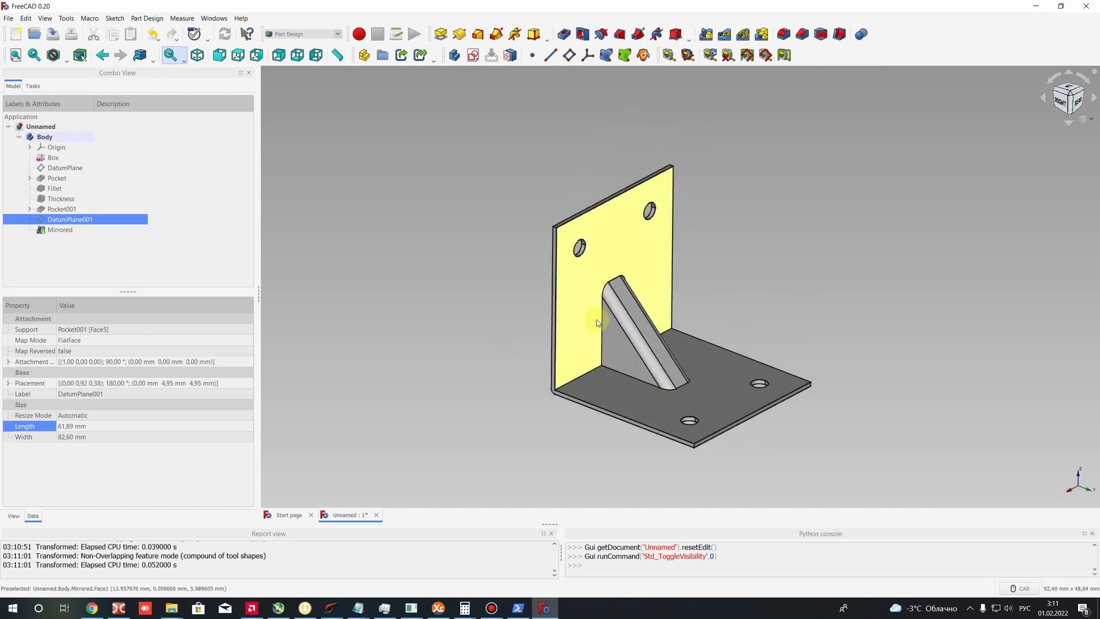
middle_drag(597, 319, 638, 276)
middle_drag(624, 331, 634, 324)
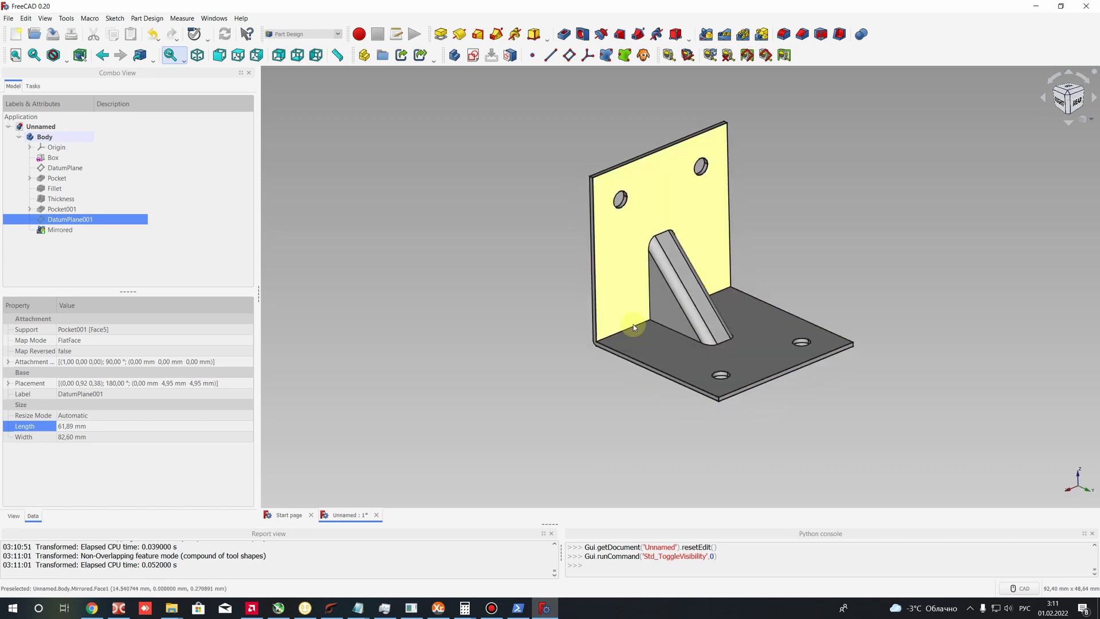
scroll(633, 324, down, 2)
scroll(702, 256, up, 2)
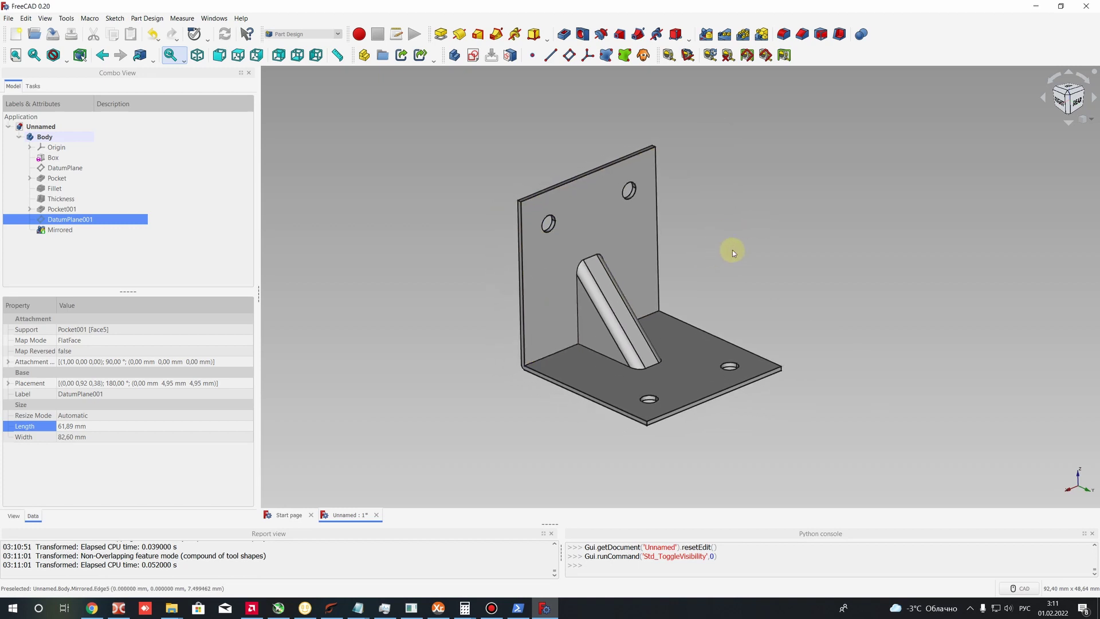